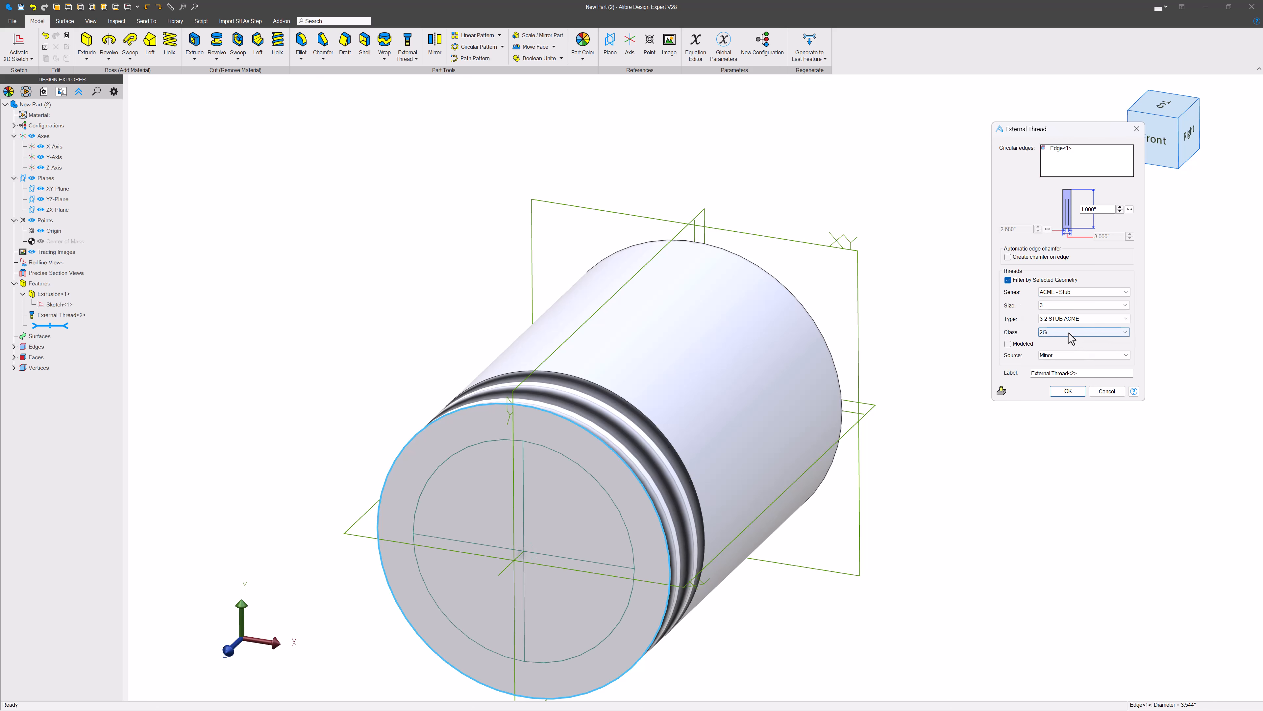
Step: Make the external thread modeled and set its length to 3.000 inches
click(1009, 344)
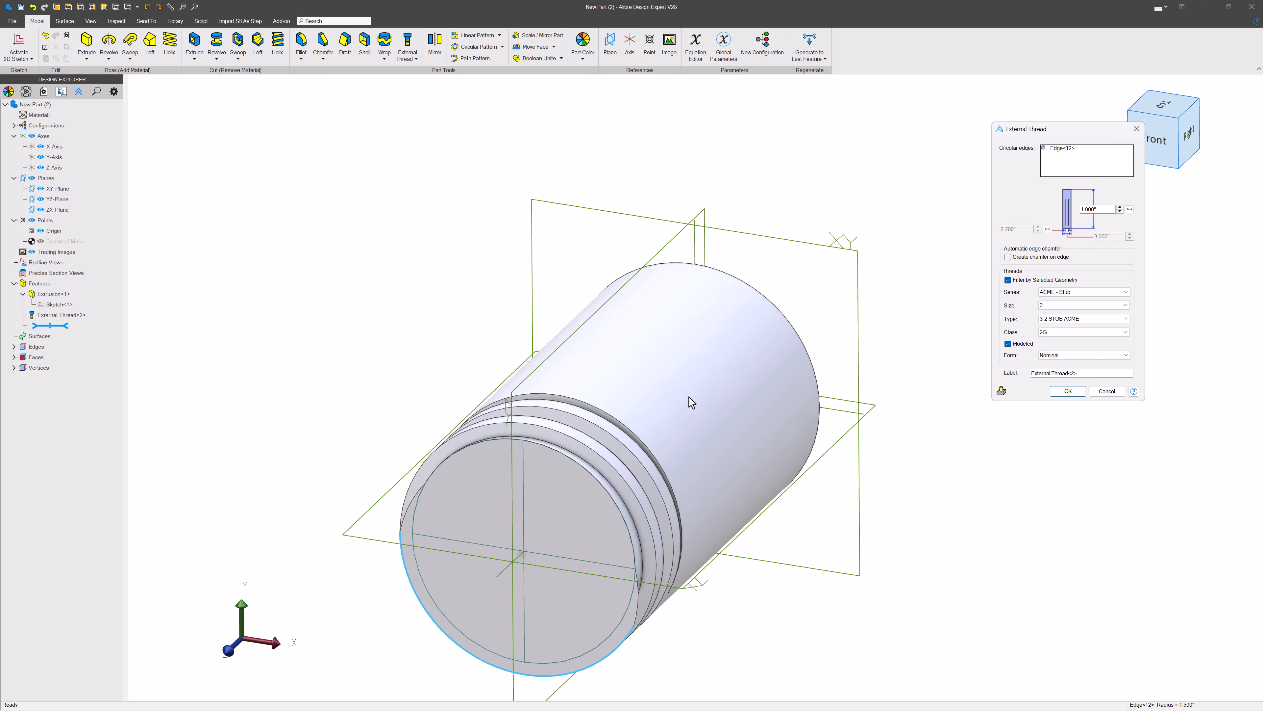
middle_drag(689, 397, 706, 477)
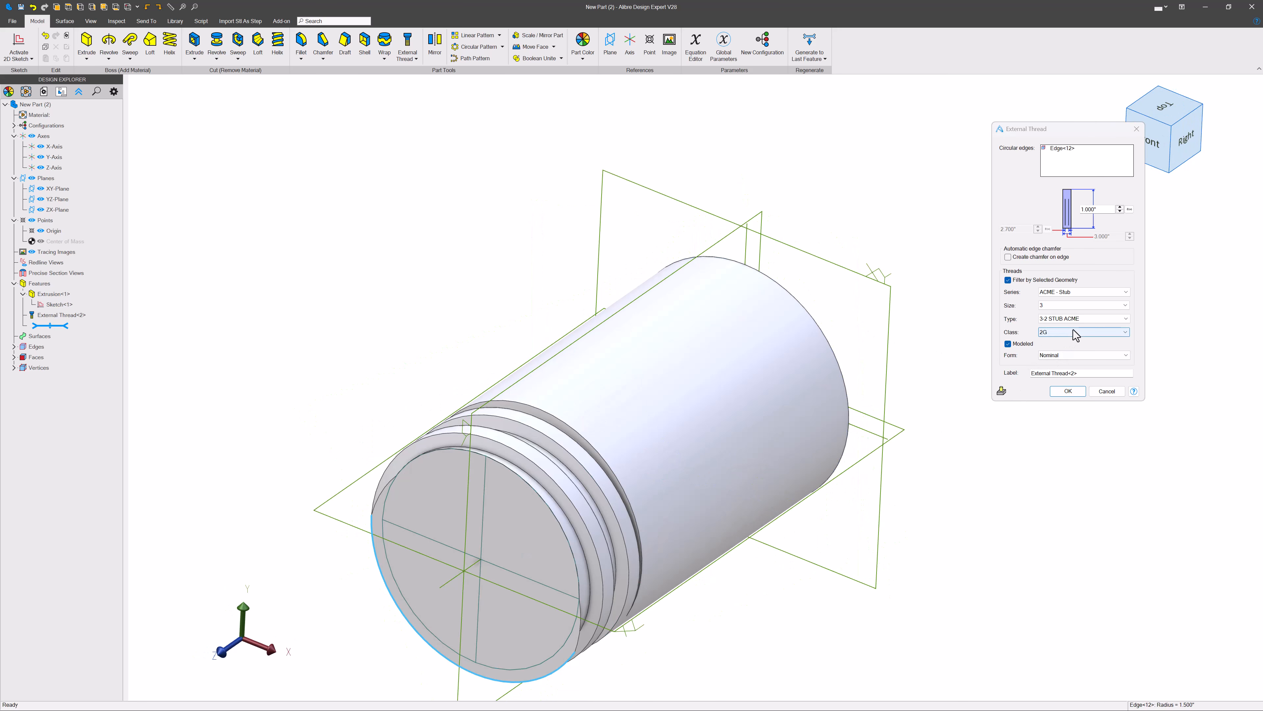
click(1101, 208)
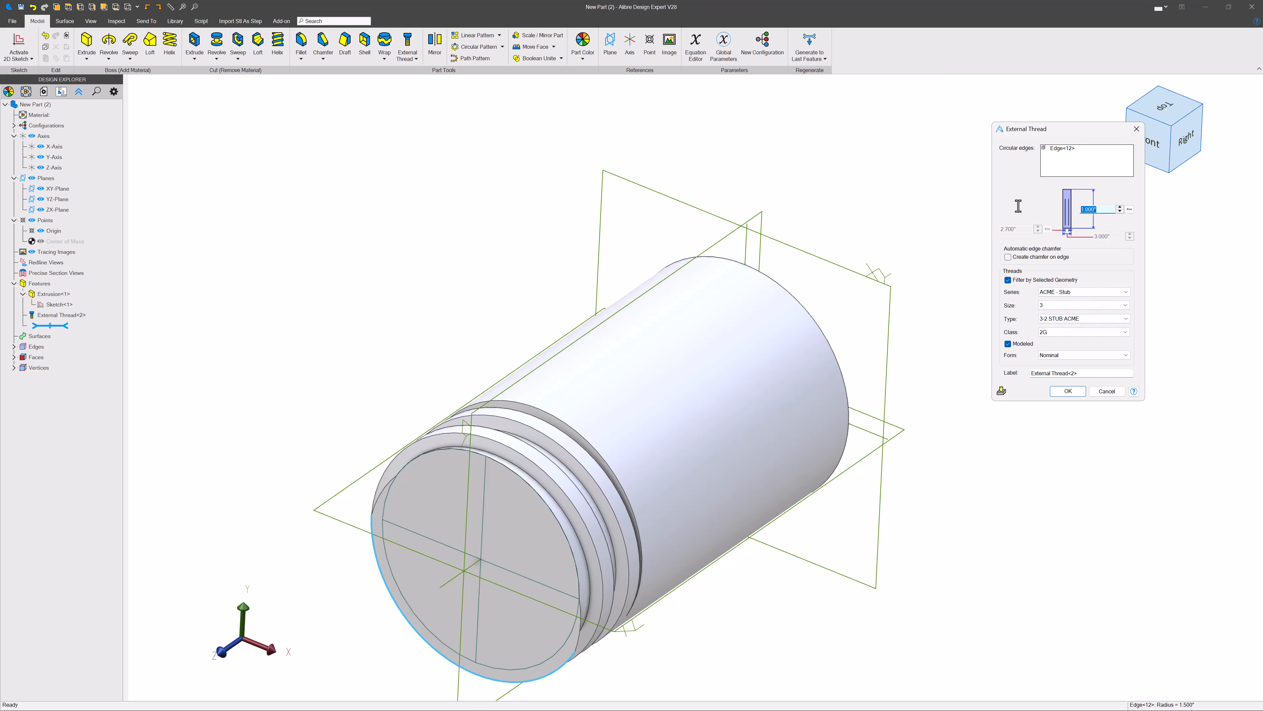
click(1094, 174)
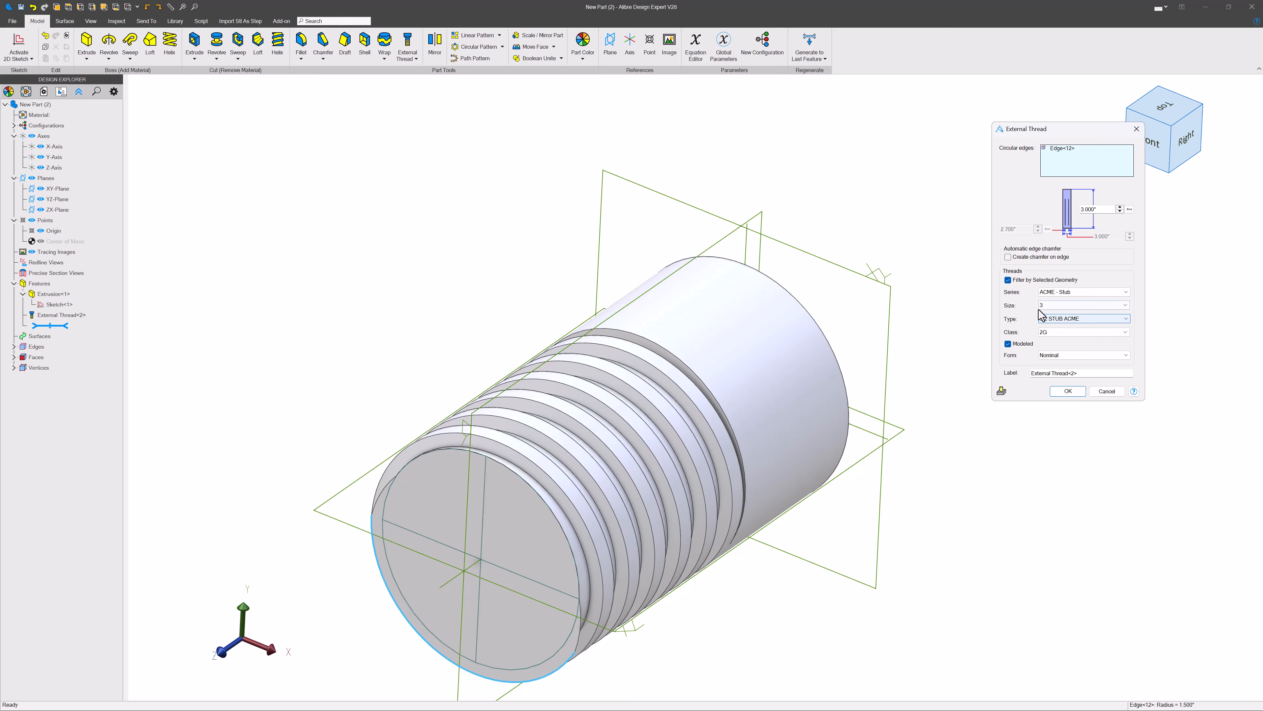
Step: Try the Average, Min Material (Loosest Tolerance) and Max Material (Tightest Tolerance) forms on the modeled thread
click(1048, 358)
click(1064, 370)
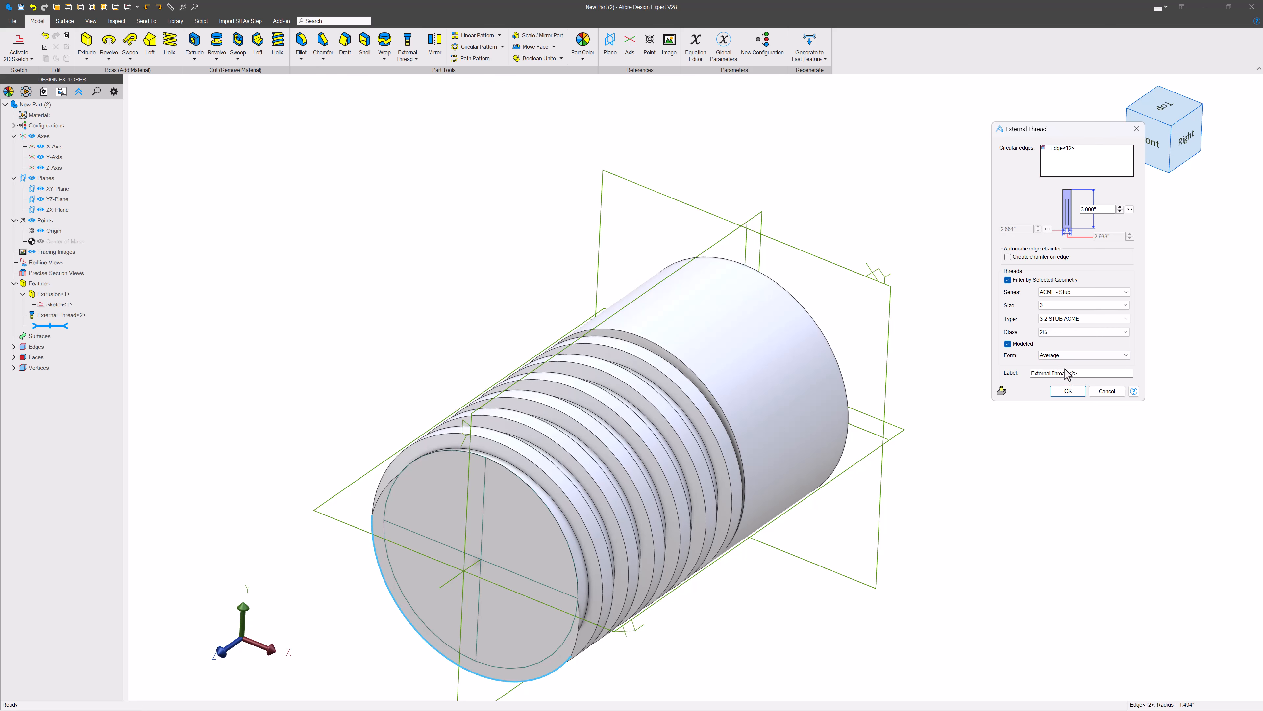
click(1072, 359)
click(1074, 374)
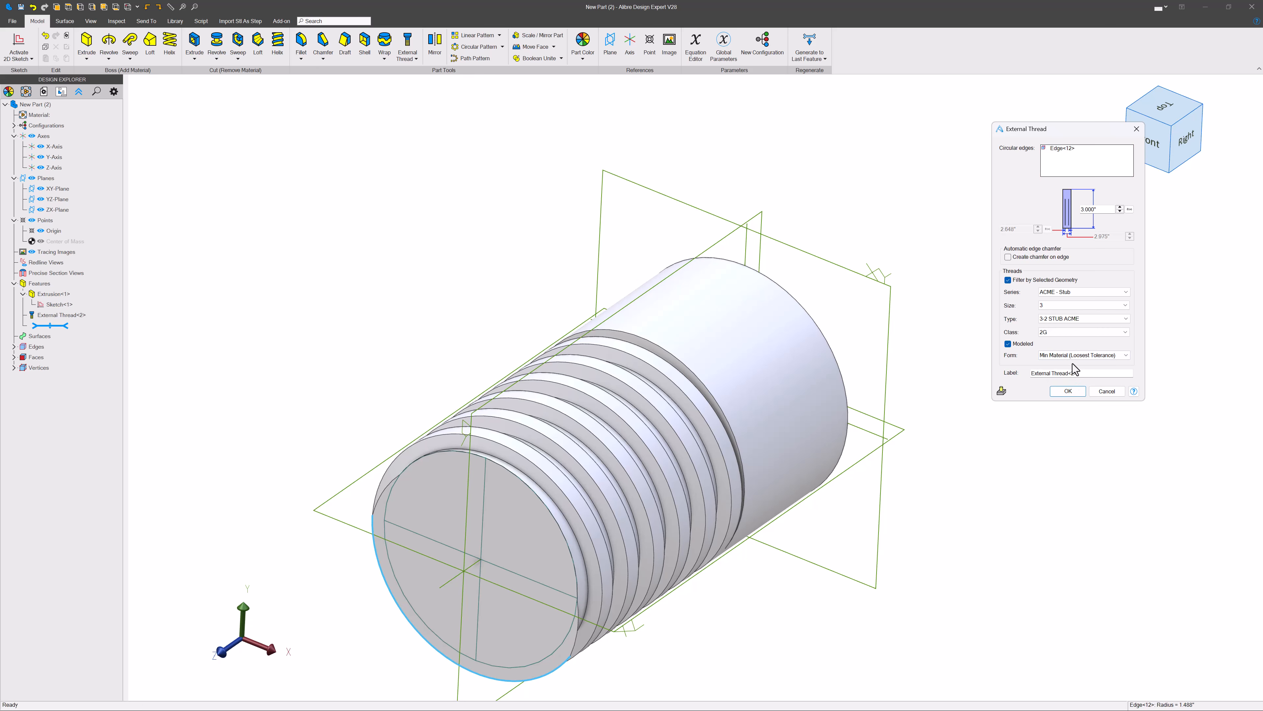
click(1074, 358)
click(1073, 368)
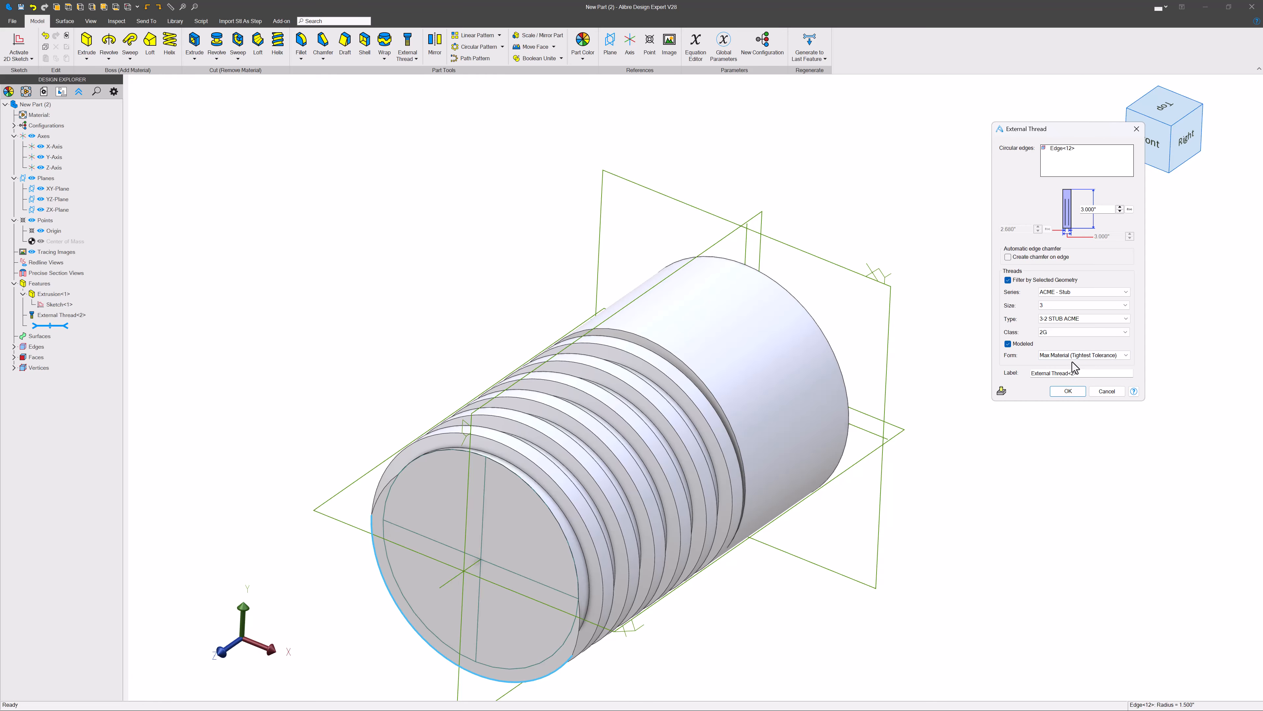
Step: Set the thread form to Nominal and apply the external thread
click(1073, 357)
click(1066, 363)
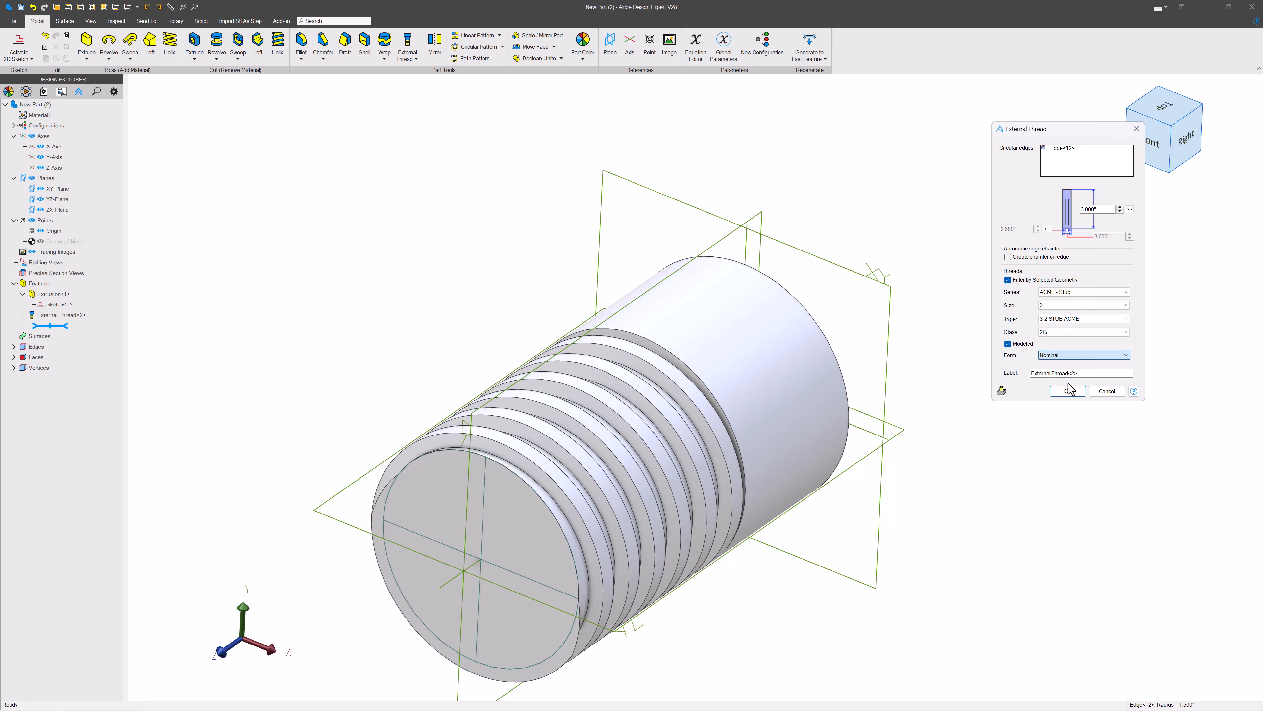
click(1069, 391)
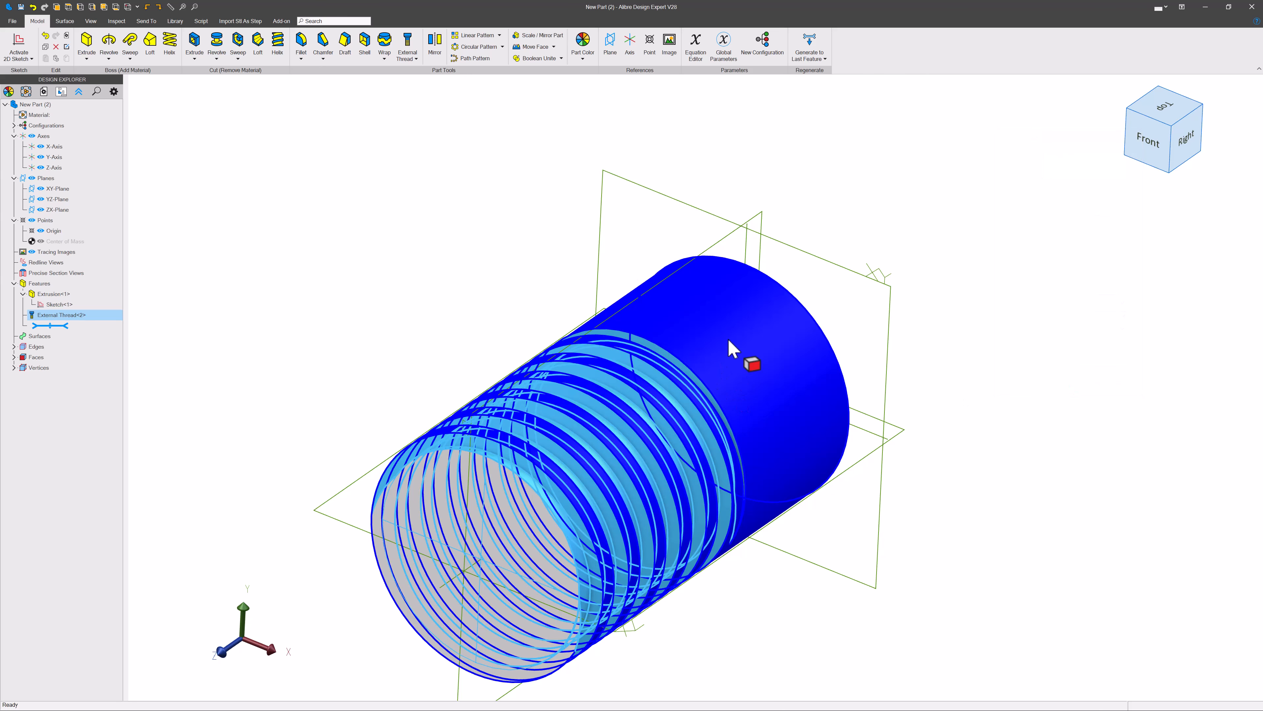
Step: Inspect the diameter of the shaft's outer face and the radius of the thread's root face
scroll(834, 351, down, 3)
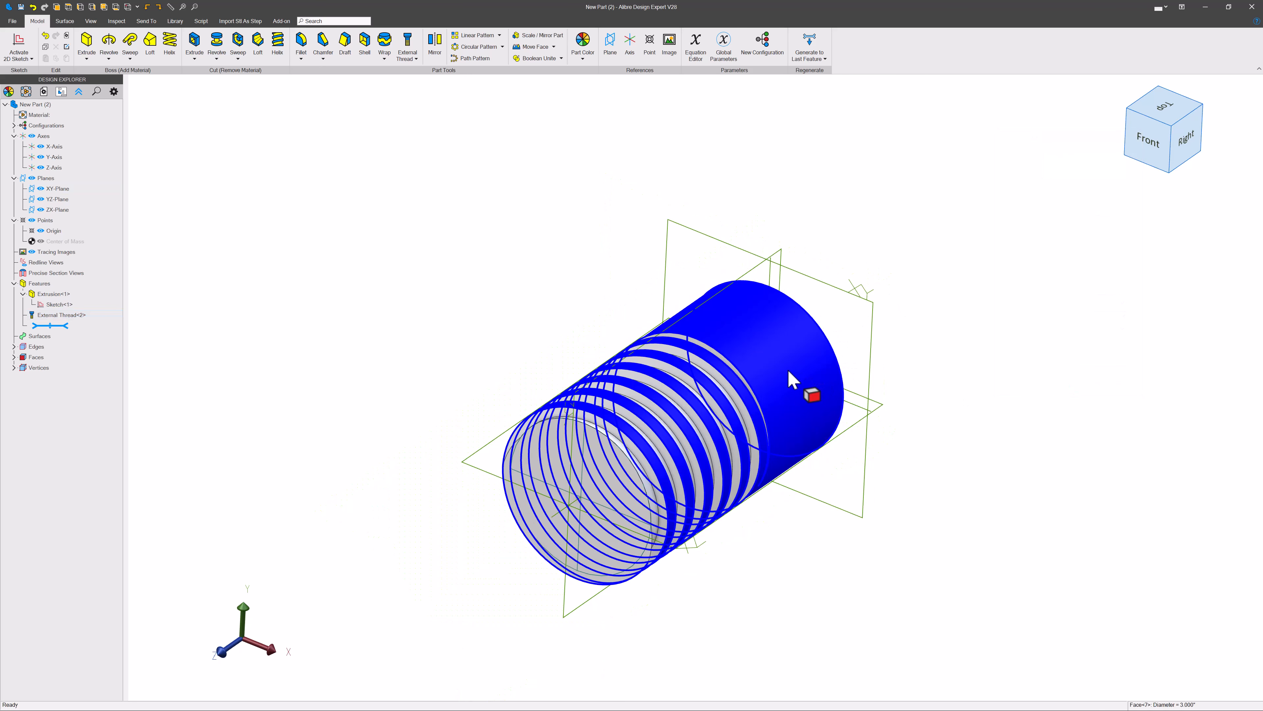
click(774, 397)
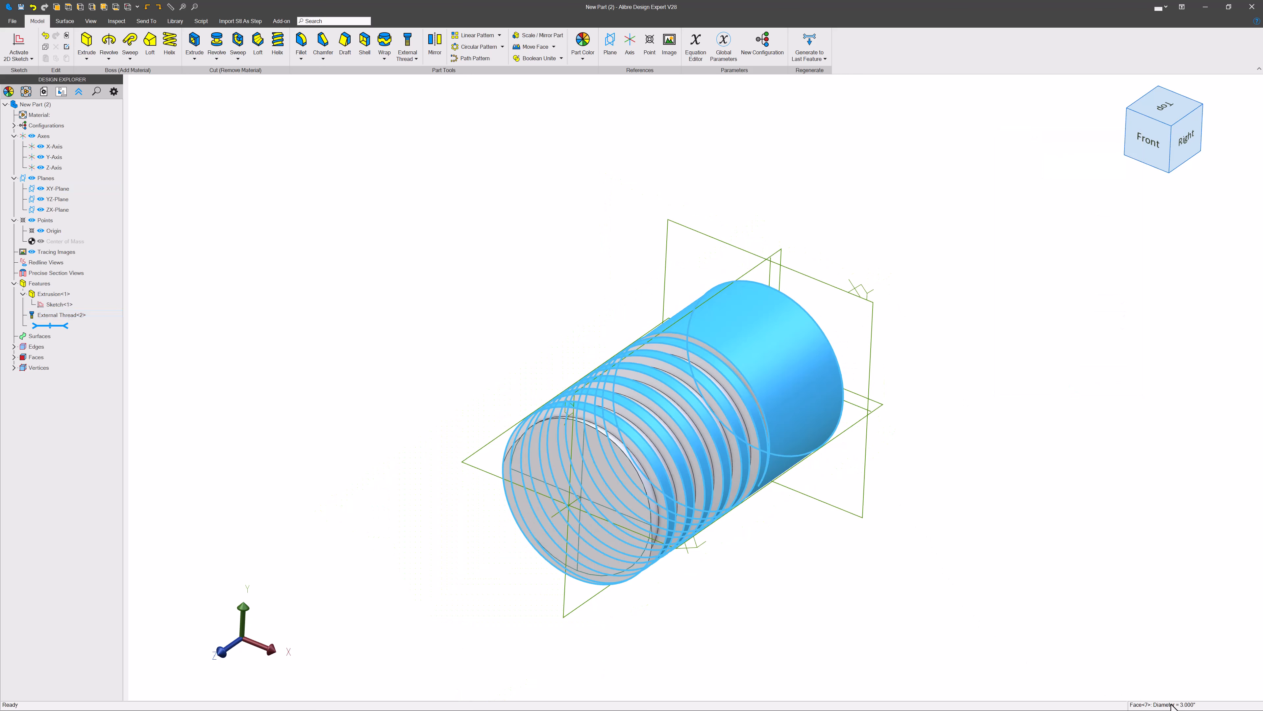
scroll(629, 445, up, 2)
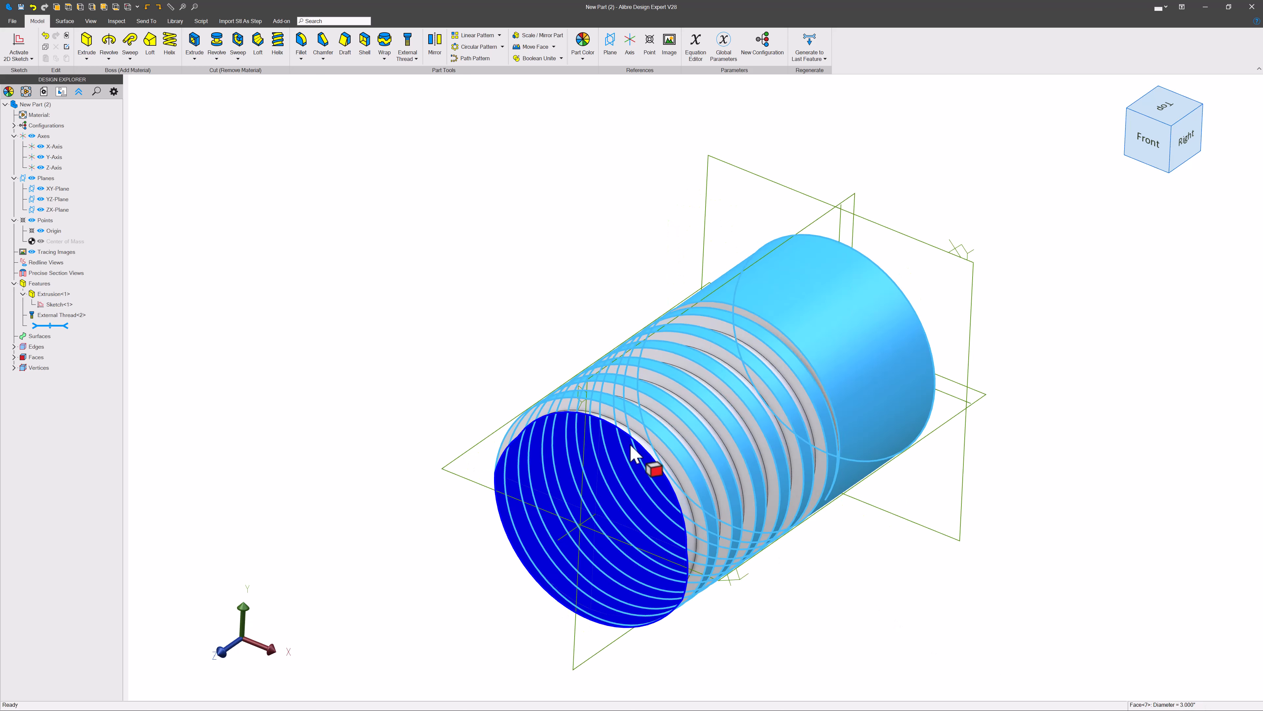
middle_drag(629, 445, 588, 451)
scroll(621, 454, up, 4)
click(719, 418)
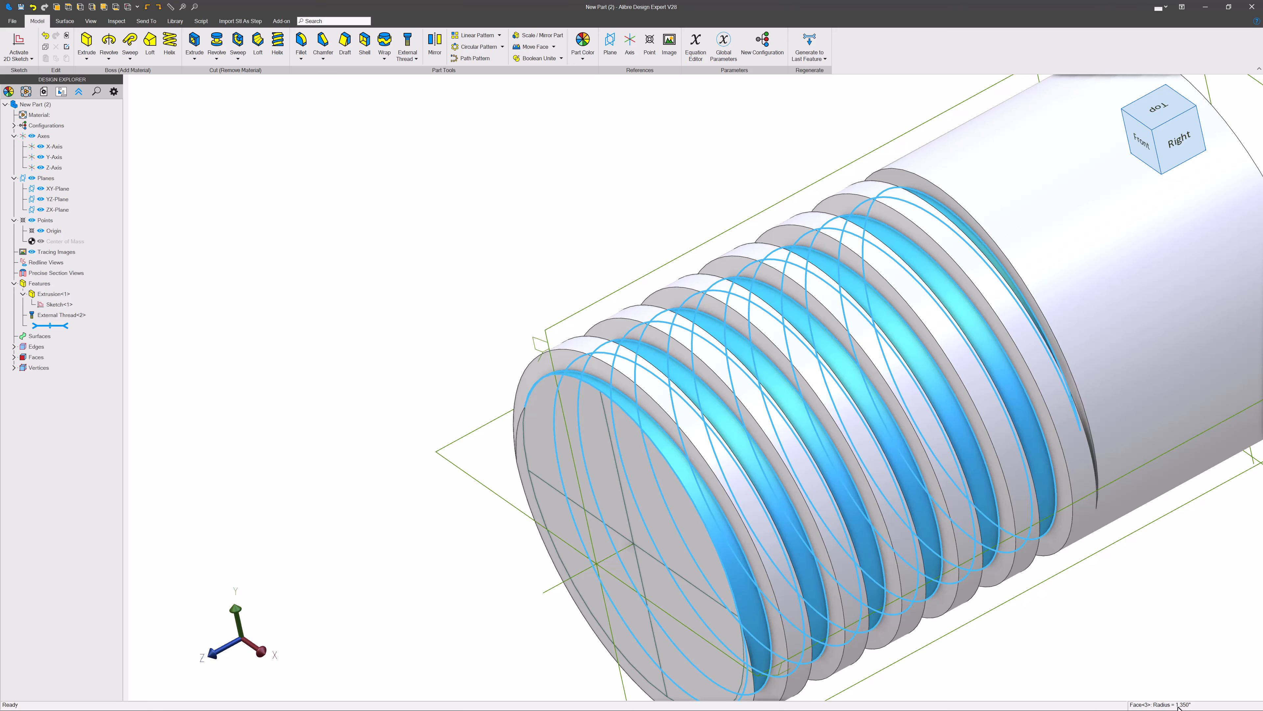
click(1097, 650)
scroll(937, 539, down, 3)
middle_drag(916, 581, 869, 571)
scroll(593, 472, down, 4)
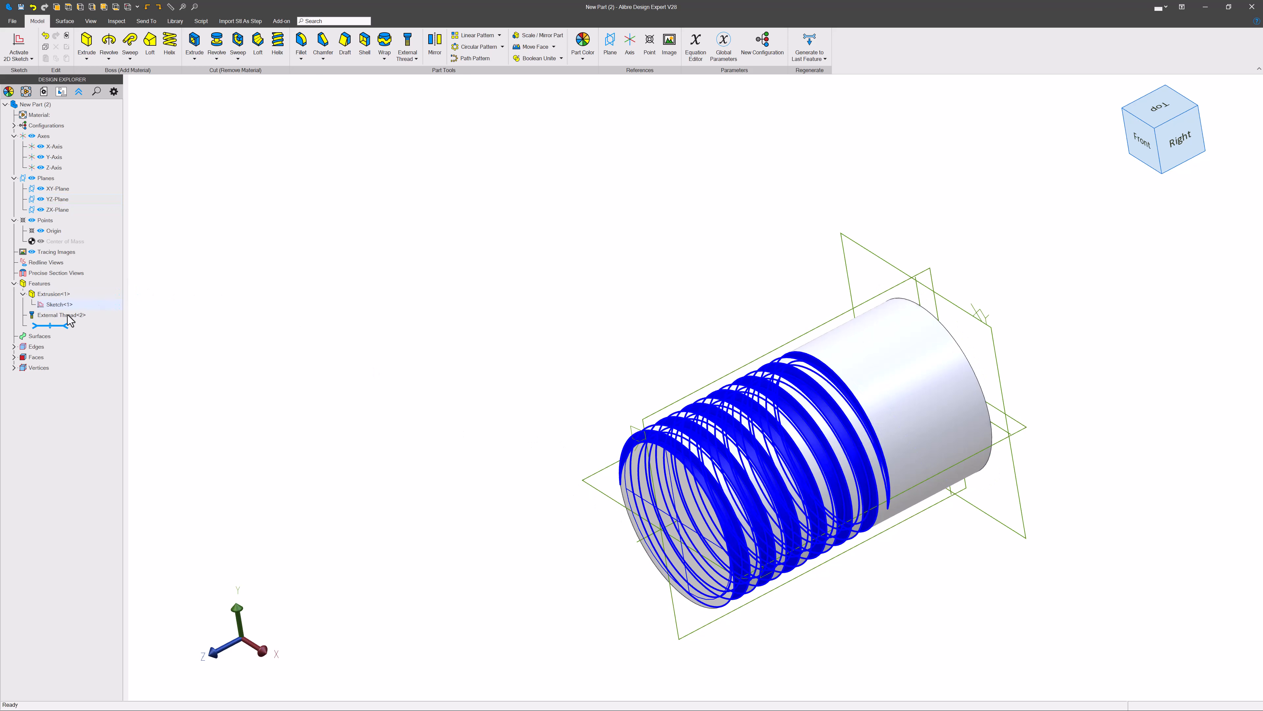
Step: Edit the external thread to create an automatic chamfer on its end edge and examine the chamfered end
right_click(49, 320)
click(76, 324)
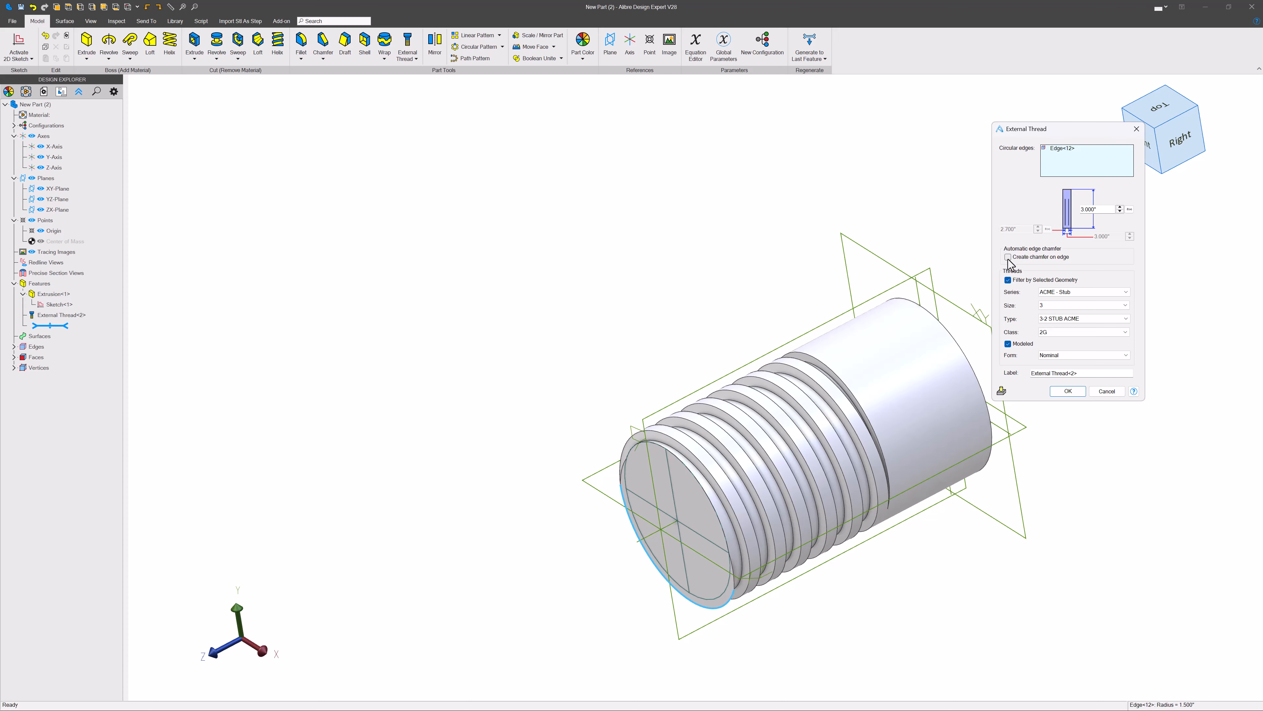
click(1008, 257)
scroll(712, 515, up, 5)
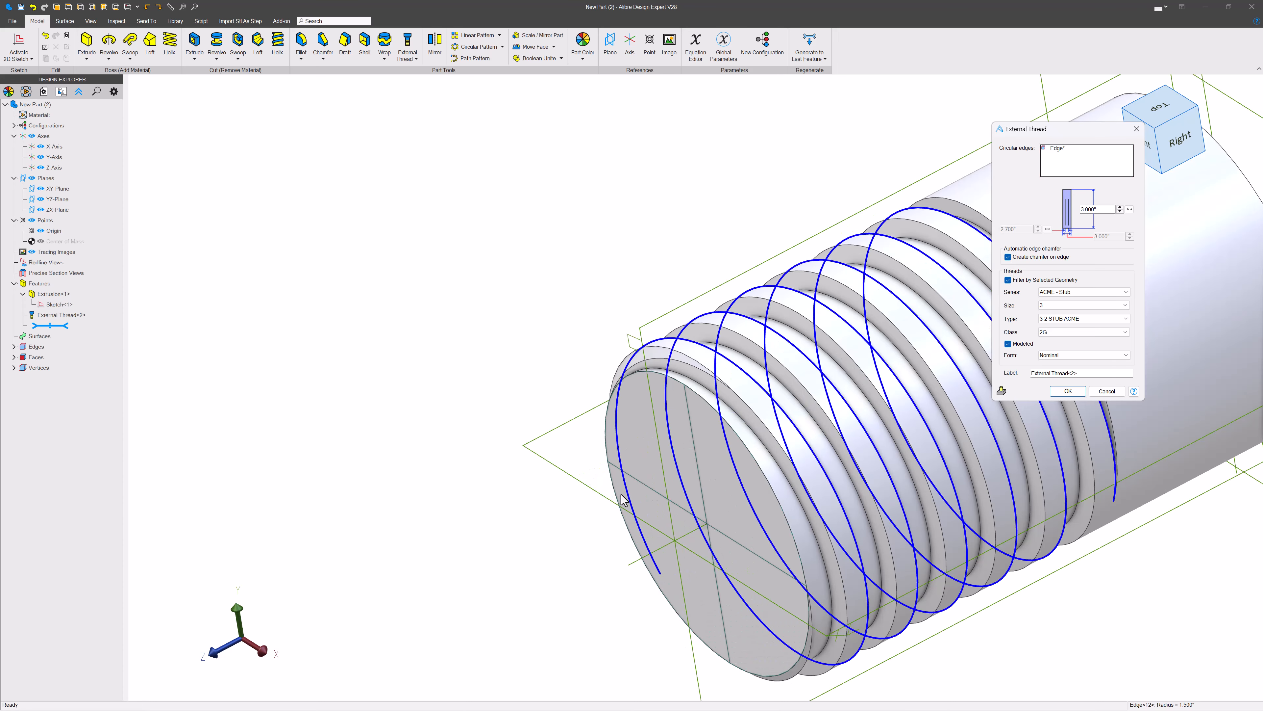
middle_drag(711, 515, 738, 551)
scroll(676, 518, down, 5)
scroll(1060, 555, up, 4)
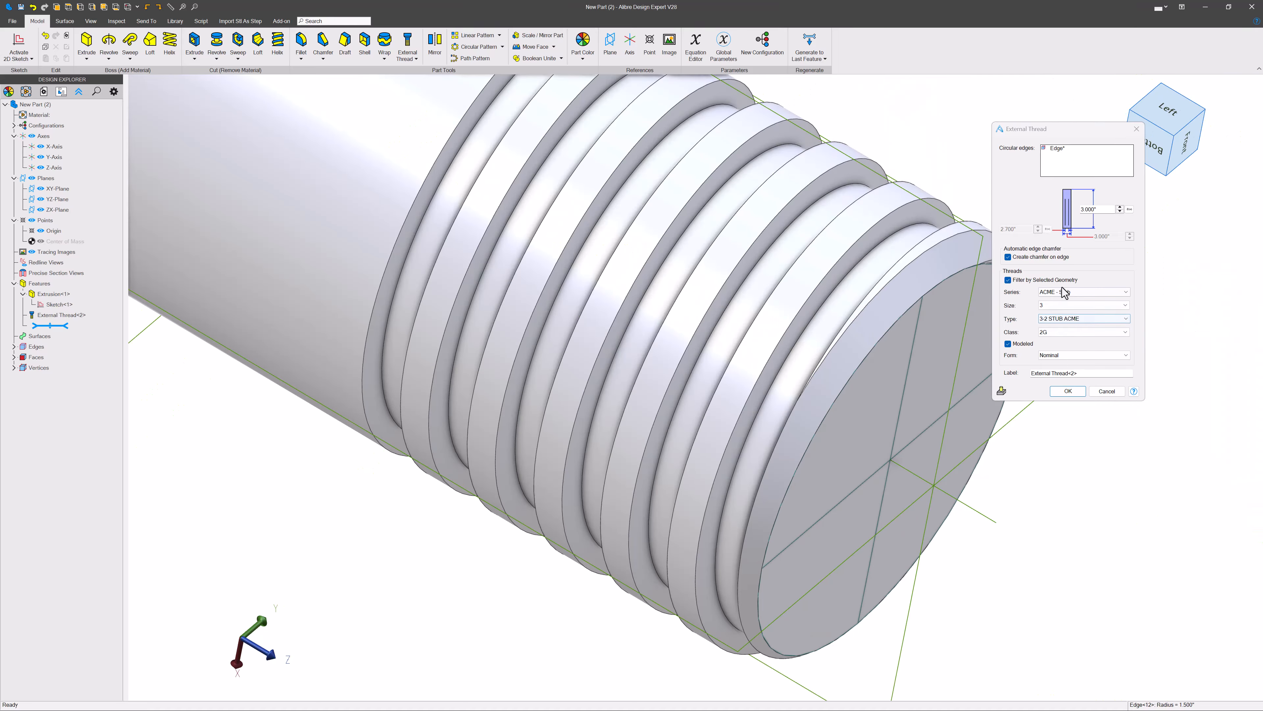
Step: Compare the thread end with and without the automatic chamfer, and apply the thread with the chamfer enabled
click(1009, 258)
click(1008, 258)
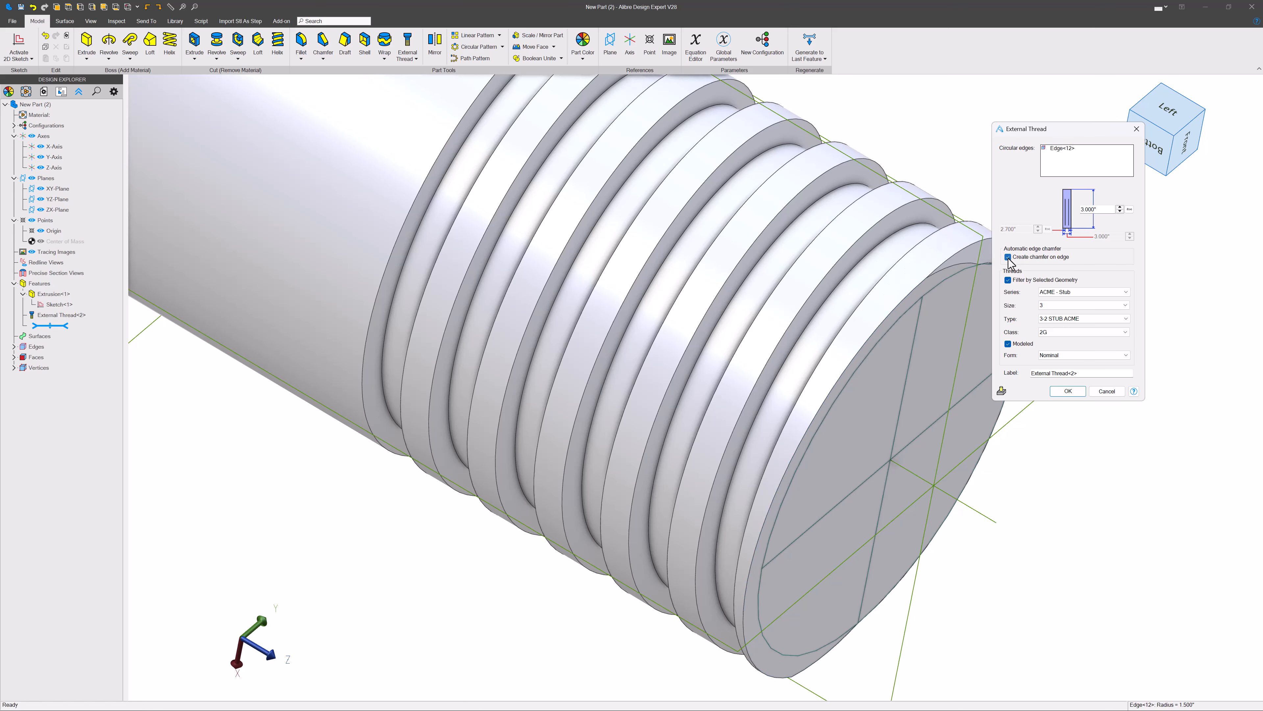
click(1008, 257)
click(1008, 258)
click(1008, 258)
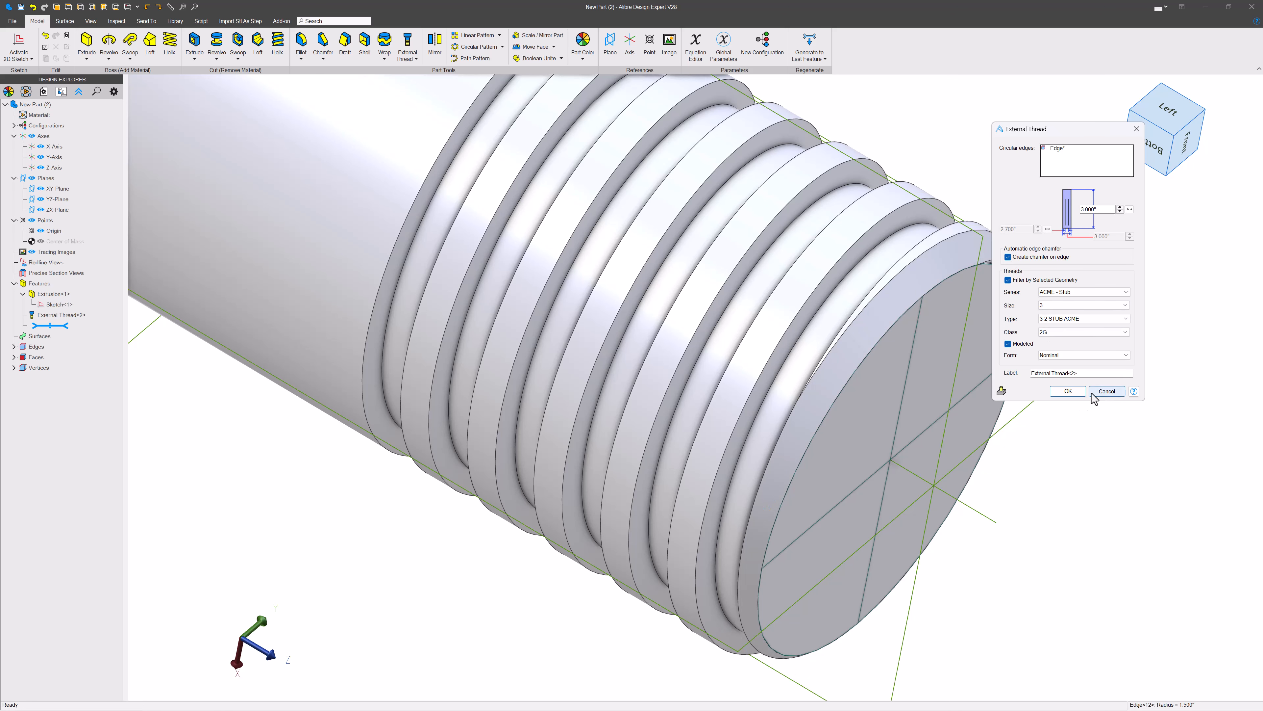
click(1068, 391)
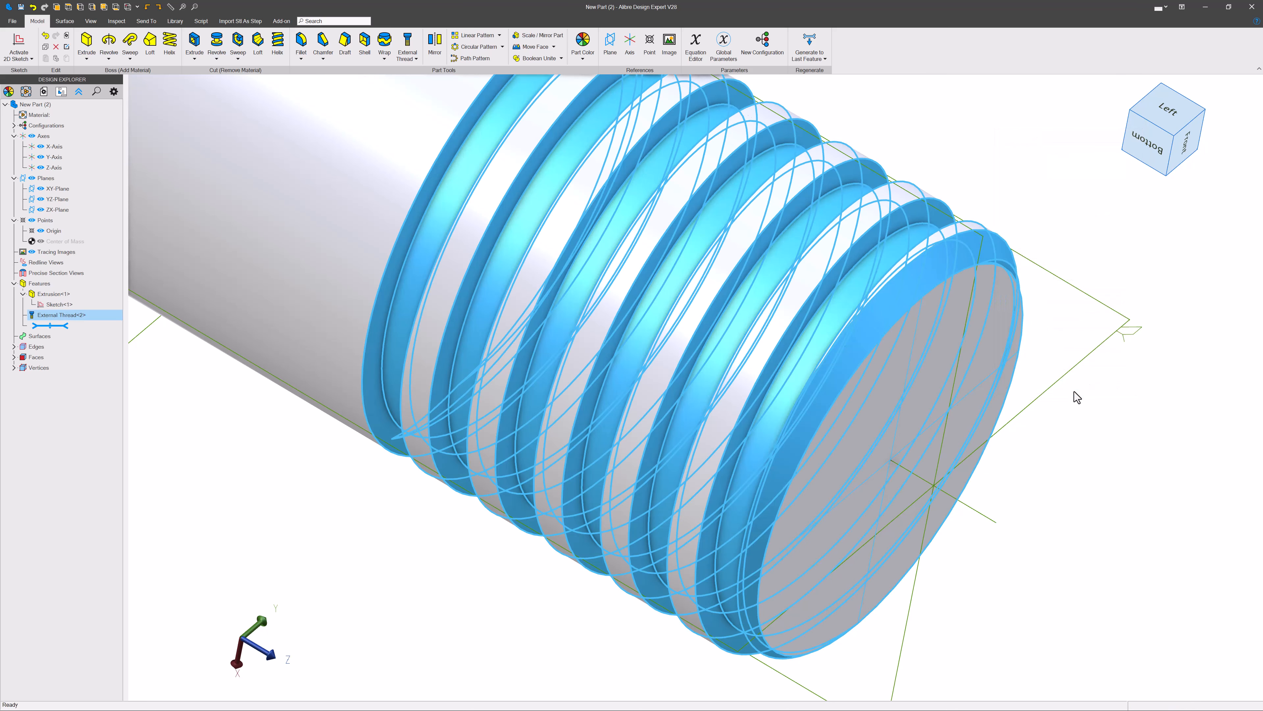
Step: Edit the external thread to remove the automatic chamfer from its end edge
right_click(75, 321)
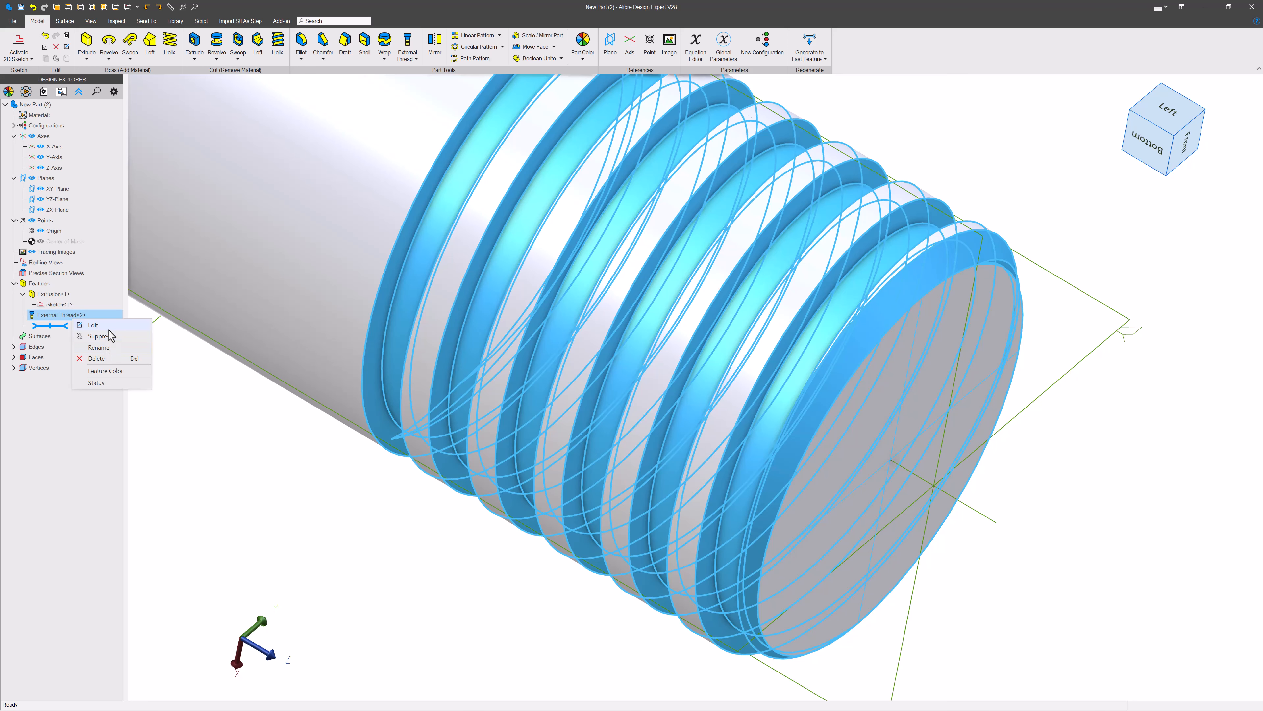
click(93, 325)
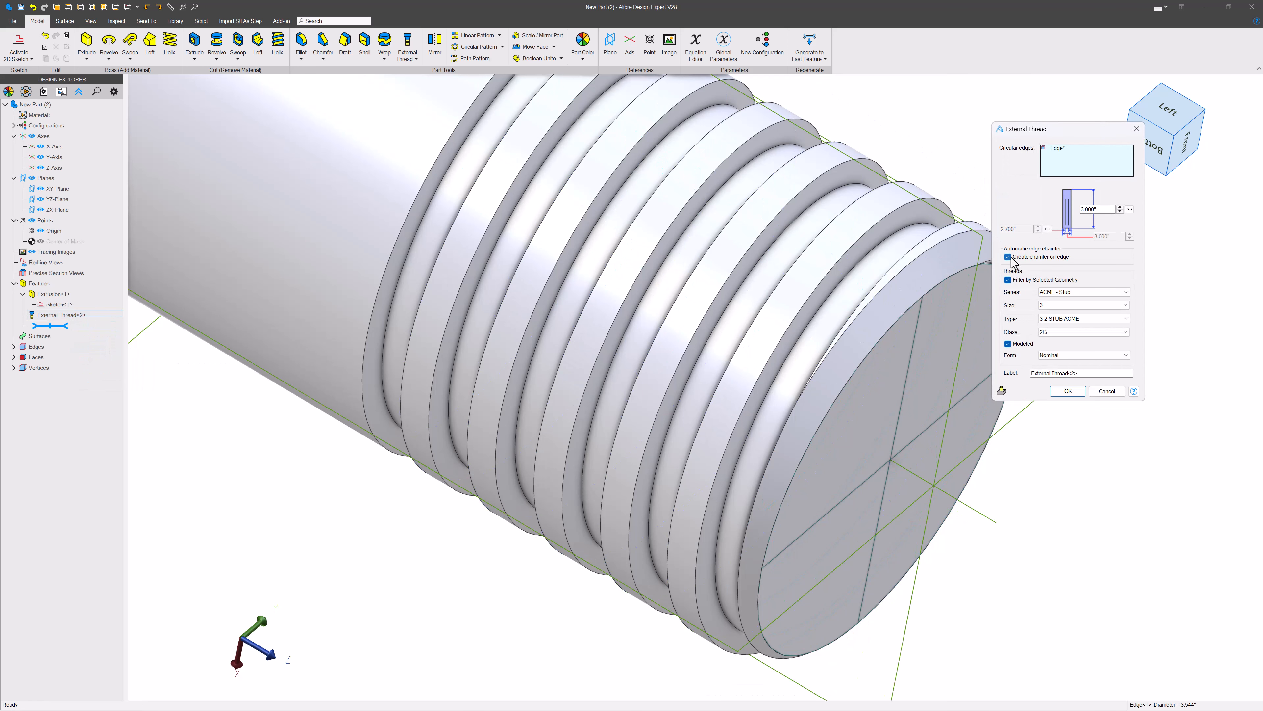
click(1067, 391)
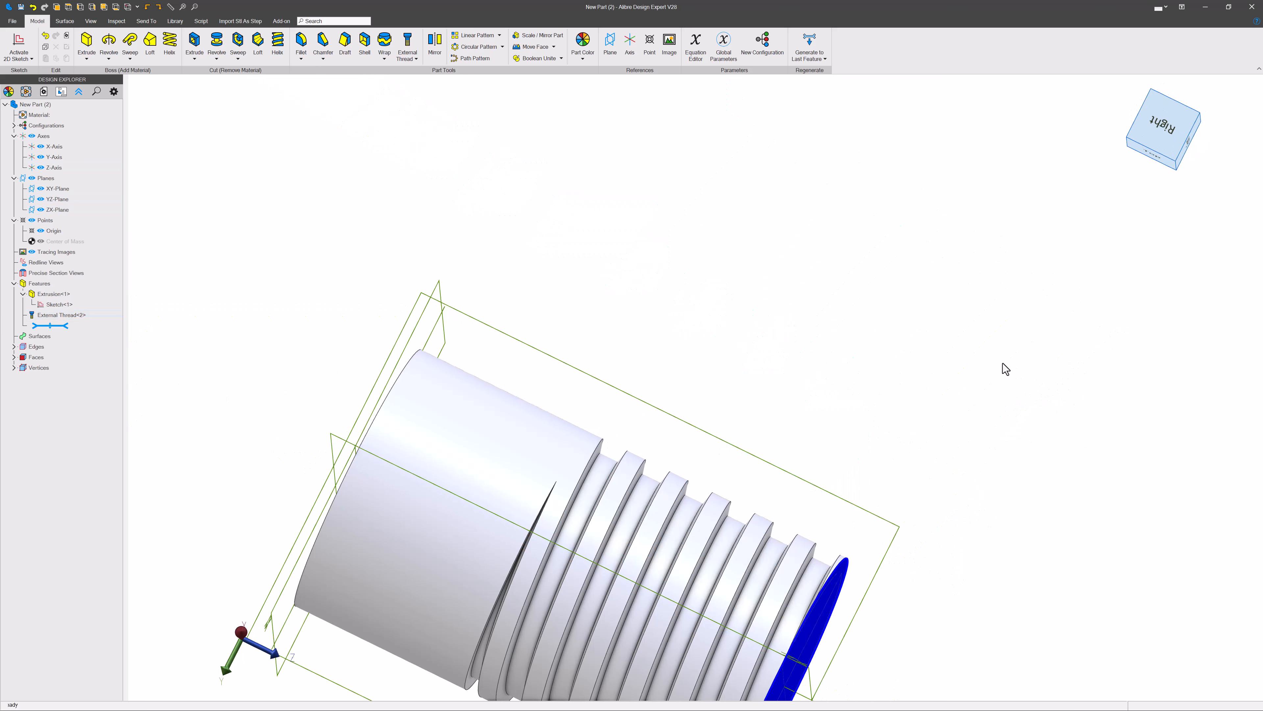
Step: Start a 2D sketch on the ZX-Plane running lengthwise through the threaded shaft
middle_drag(1001, 367, 823, 520)
click(822, 517)
scroll(812, 469, down, 3)
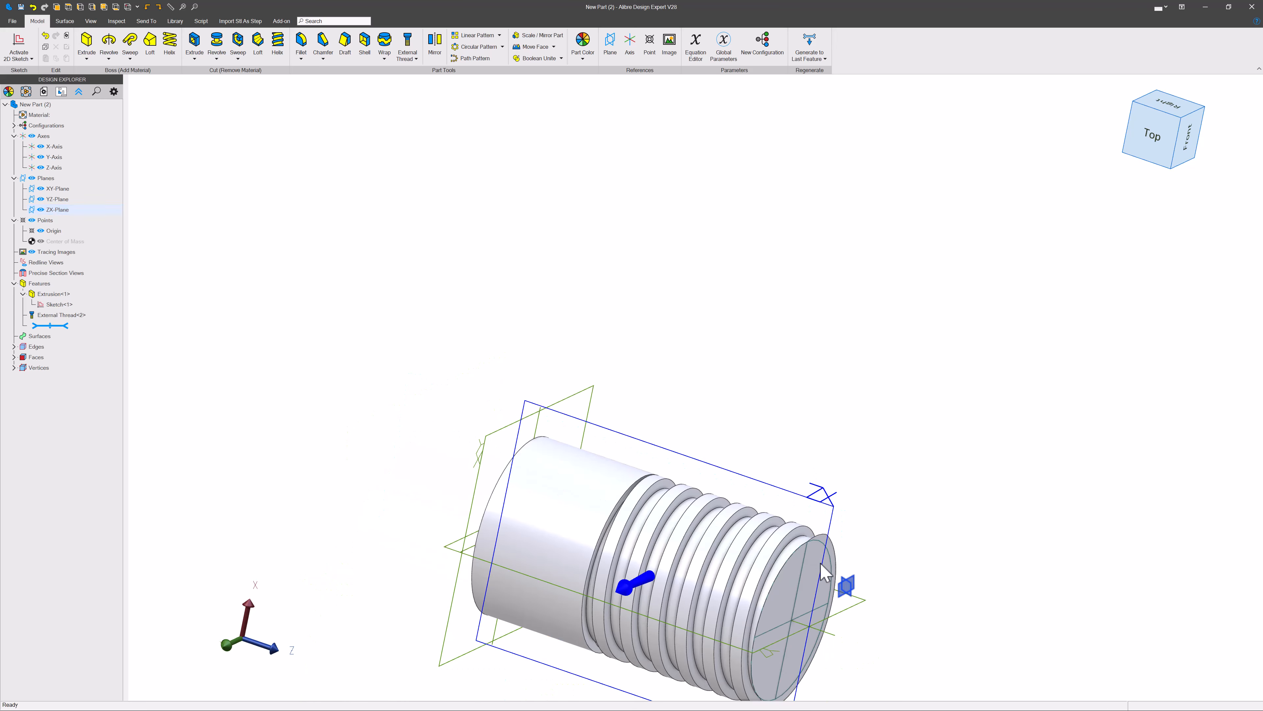
middle_drag(808, 567, 742, 583)
scroll(816, 533, up, 5)
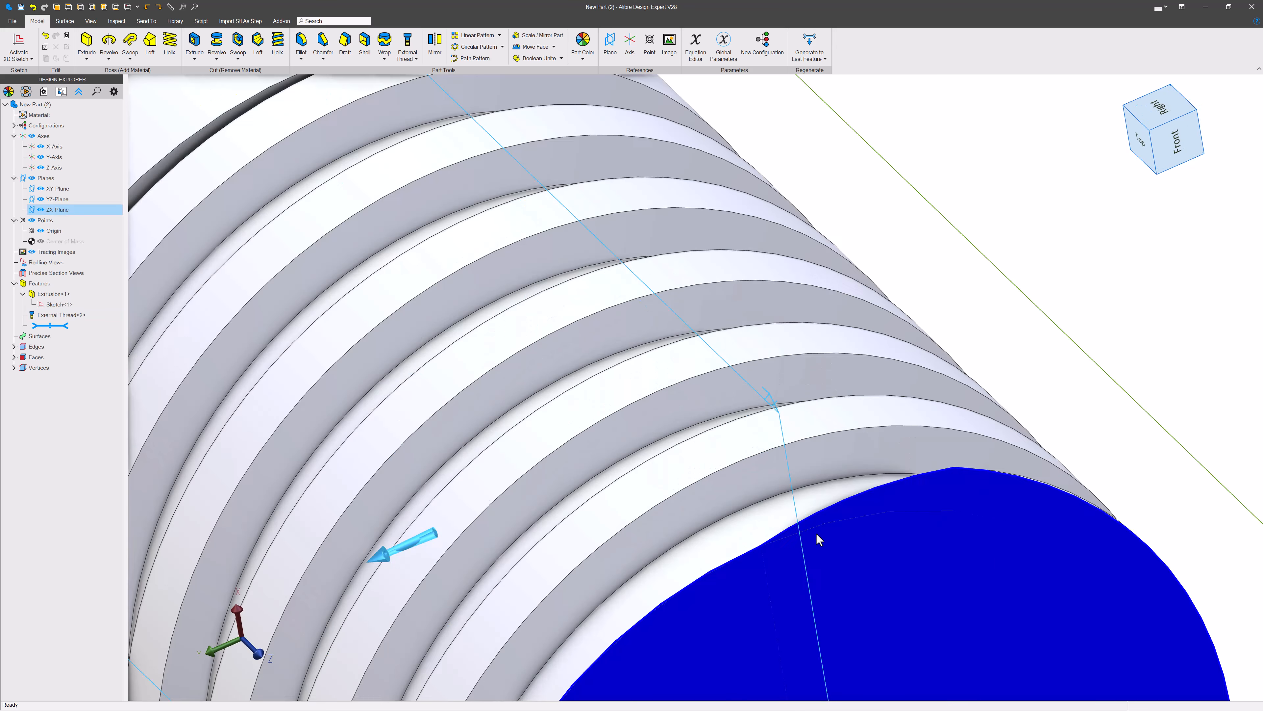
middle_drag(792, 534, 809, 556)
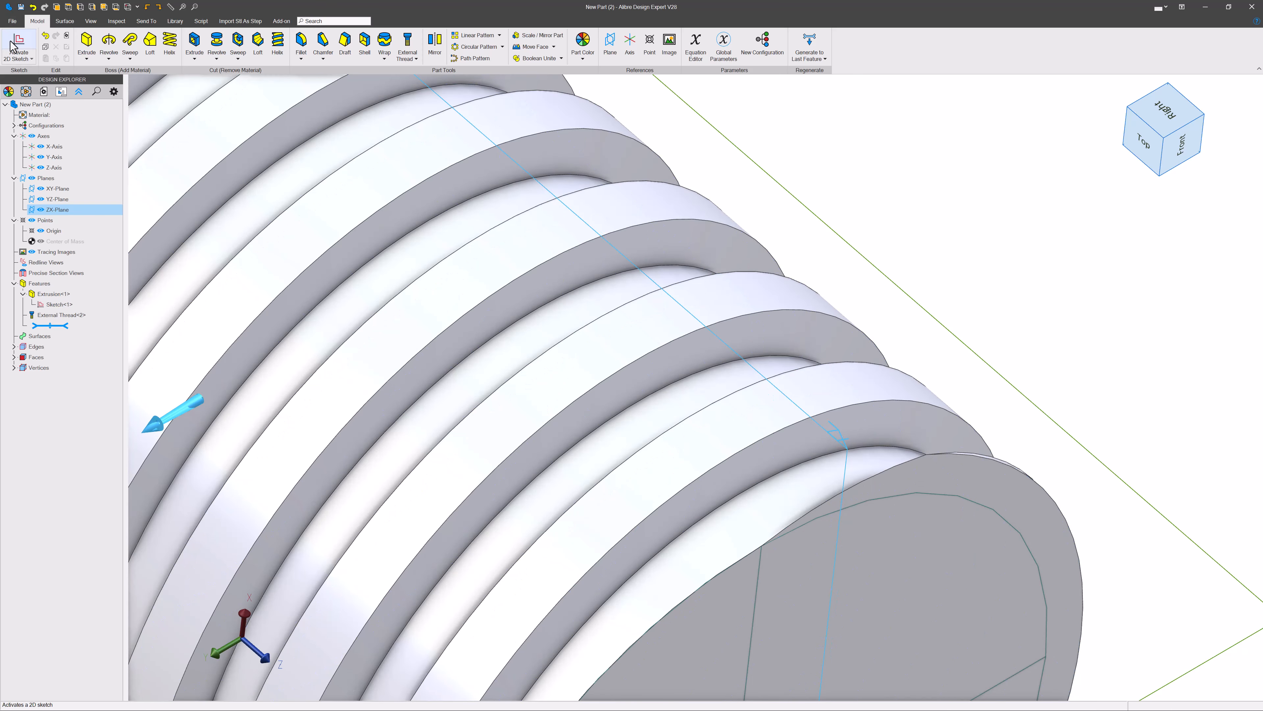
click(12, 44)
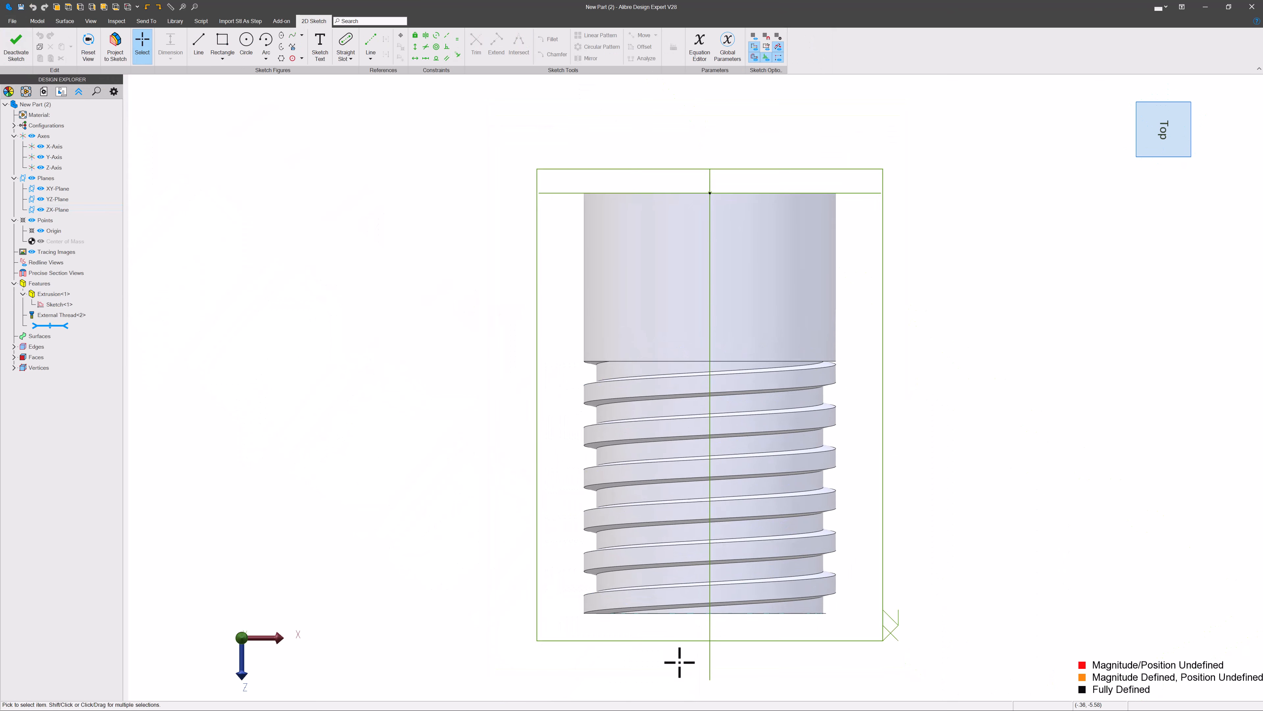
Step: Check the radius of the thread's root face from within the sketch
scroll(680, 663, up, 2)
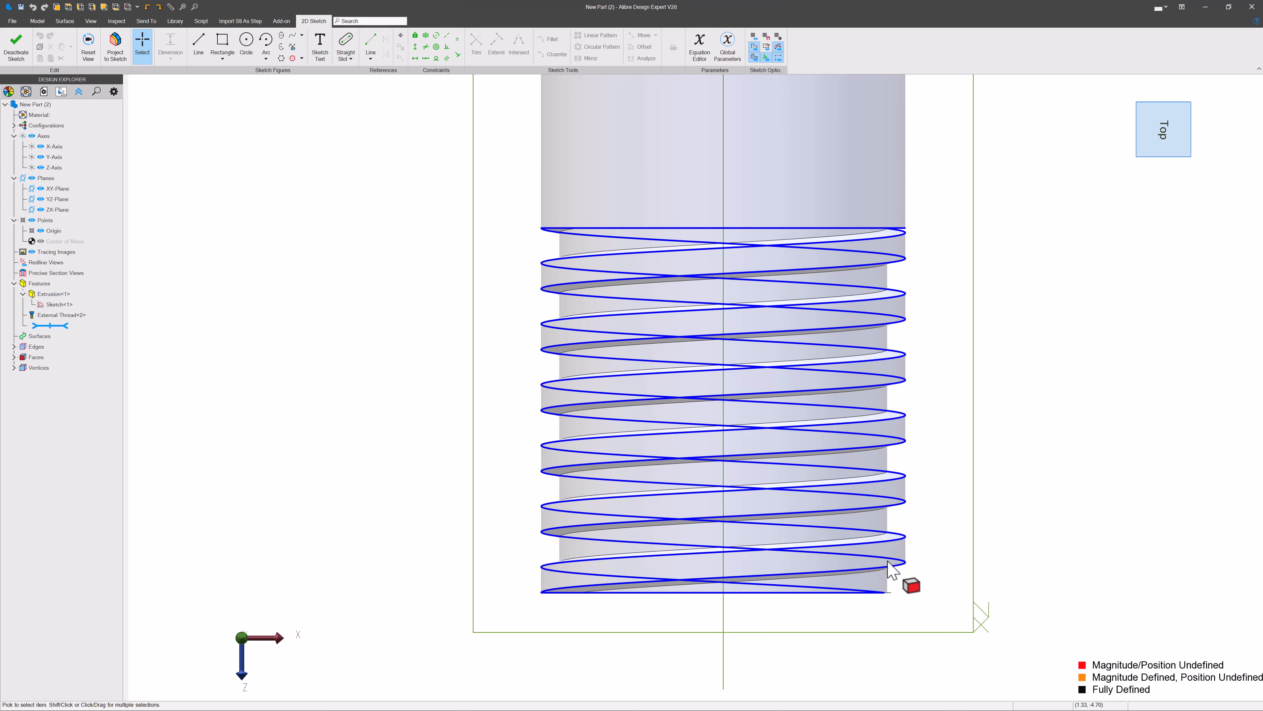
click(1001, 516)
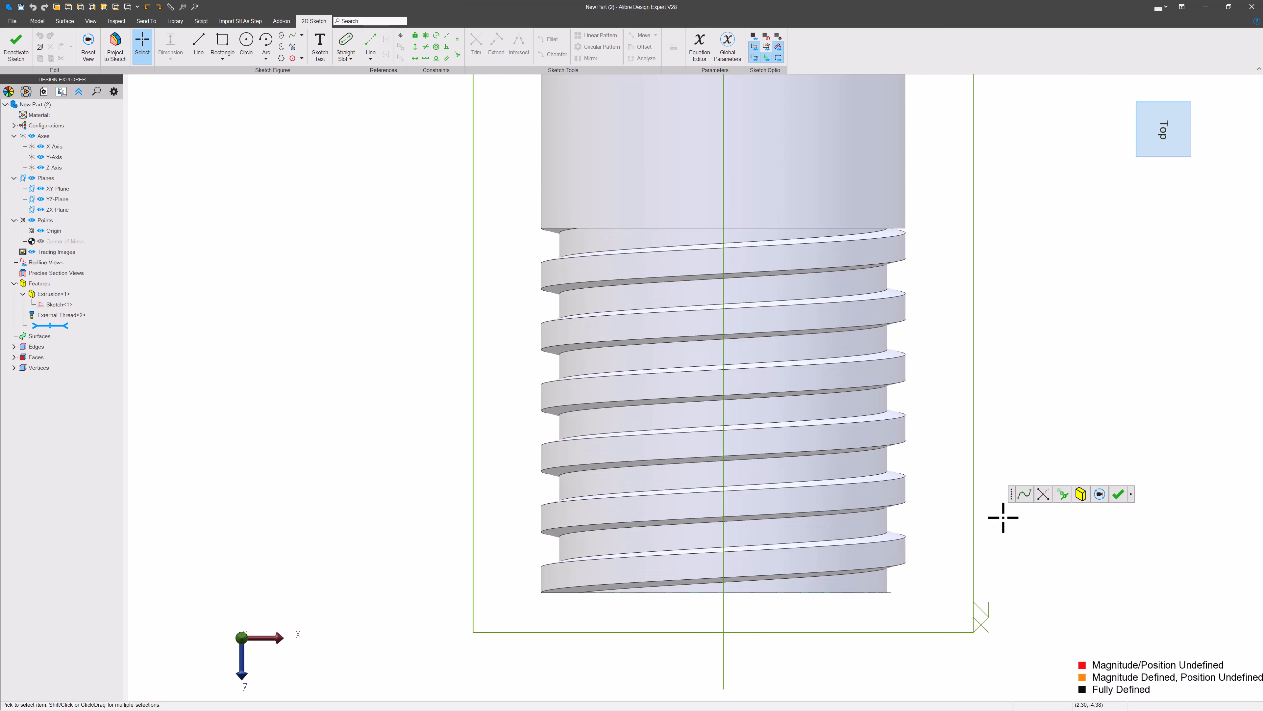
click(861, 525)
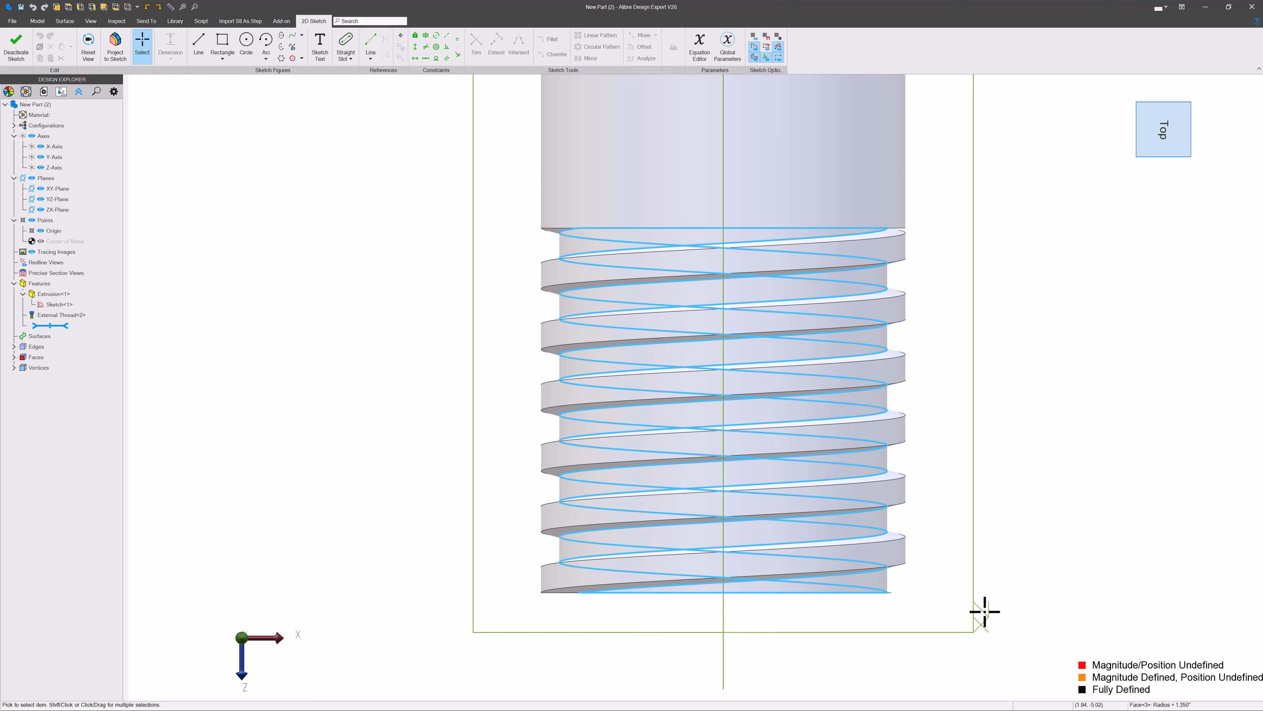
middle_drag(1013, 503, 866, 462)
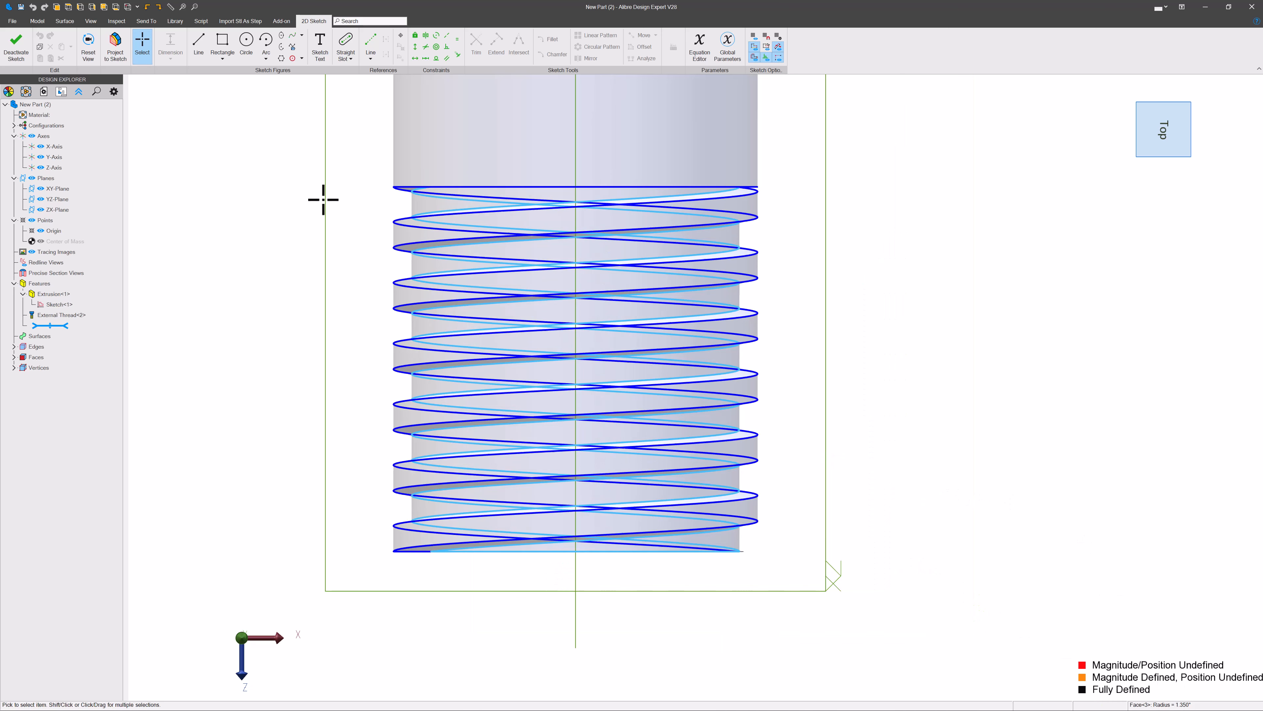
Step: Sketch a small upright rectangle beside the threads, near the threaded end of the shaft
click(222, 41)
drag(782, 460, 816, 509)
scroll(794, 551, up, 4)
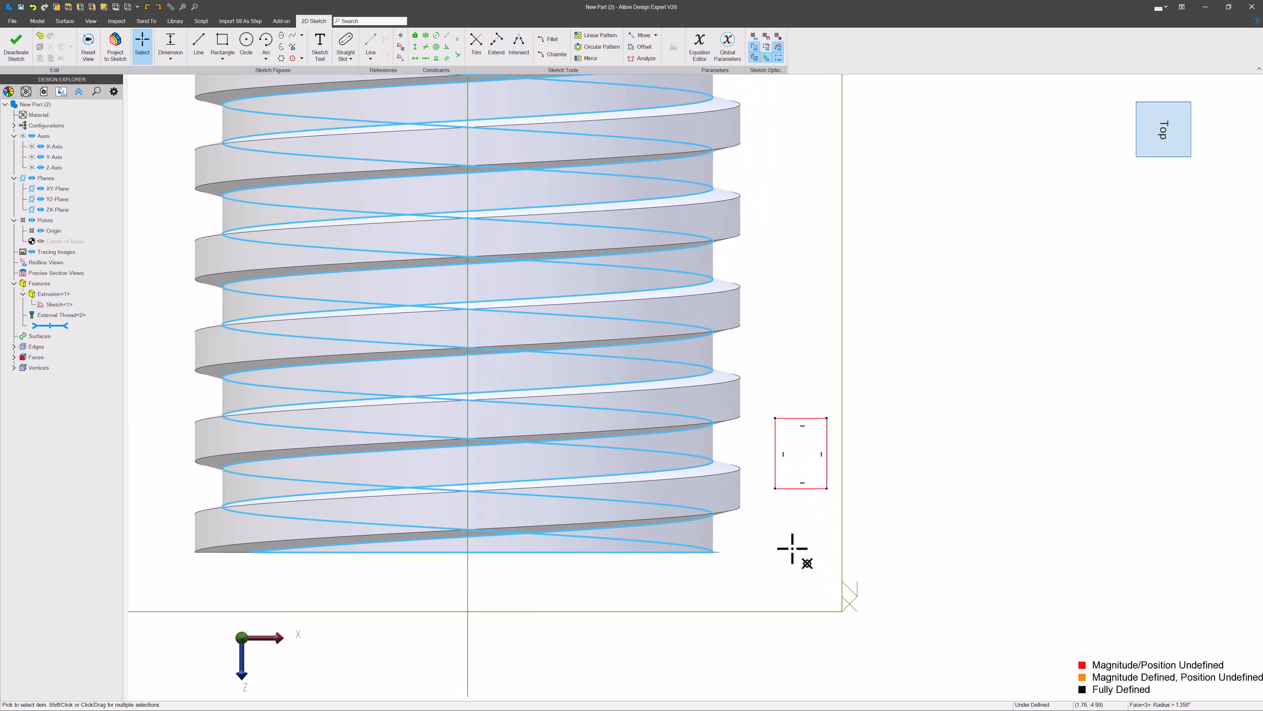
Step: Dimension the distance from the shaft's centre axis to the rectangle's nearer vertical side as 1.35 inches
click(779, 482)
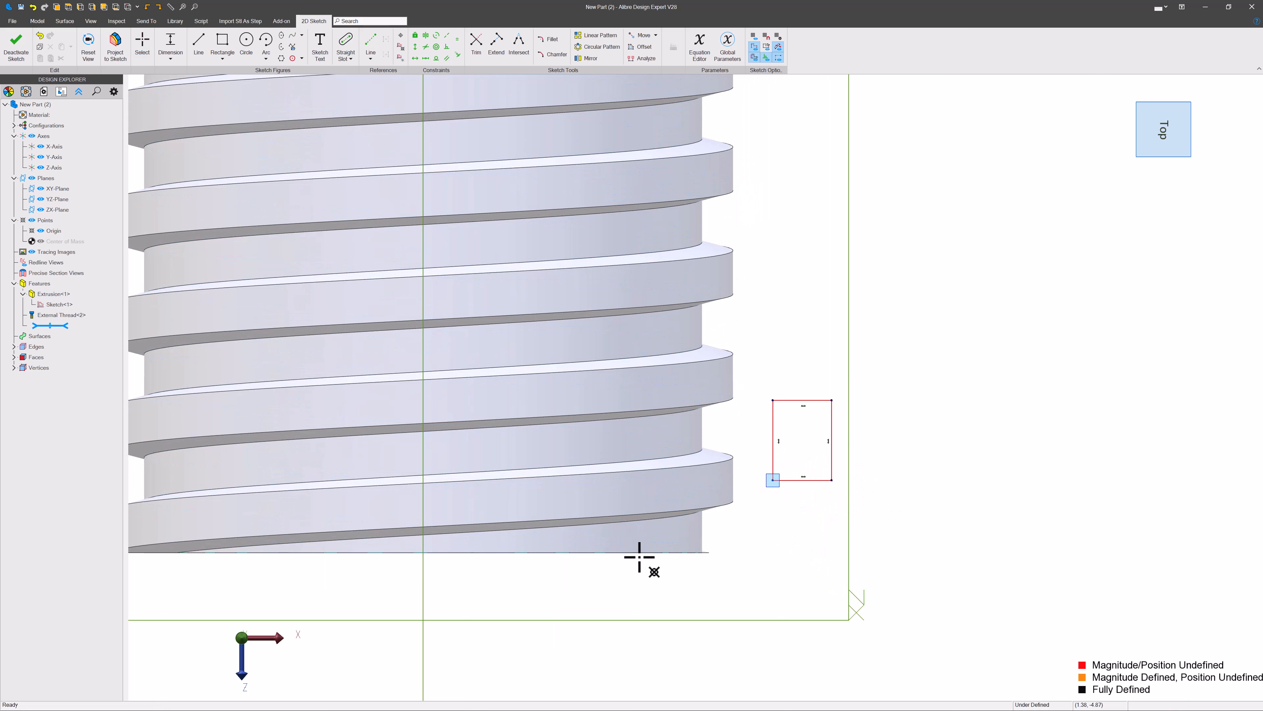
click(423, 561)
click(508, 598)
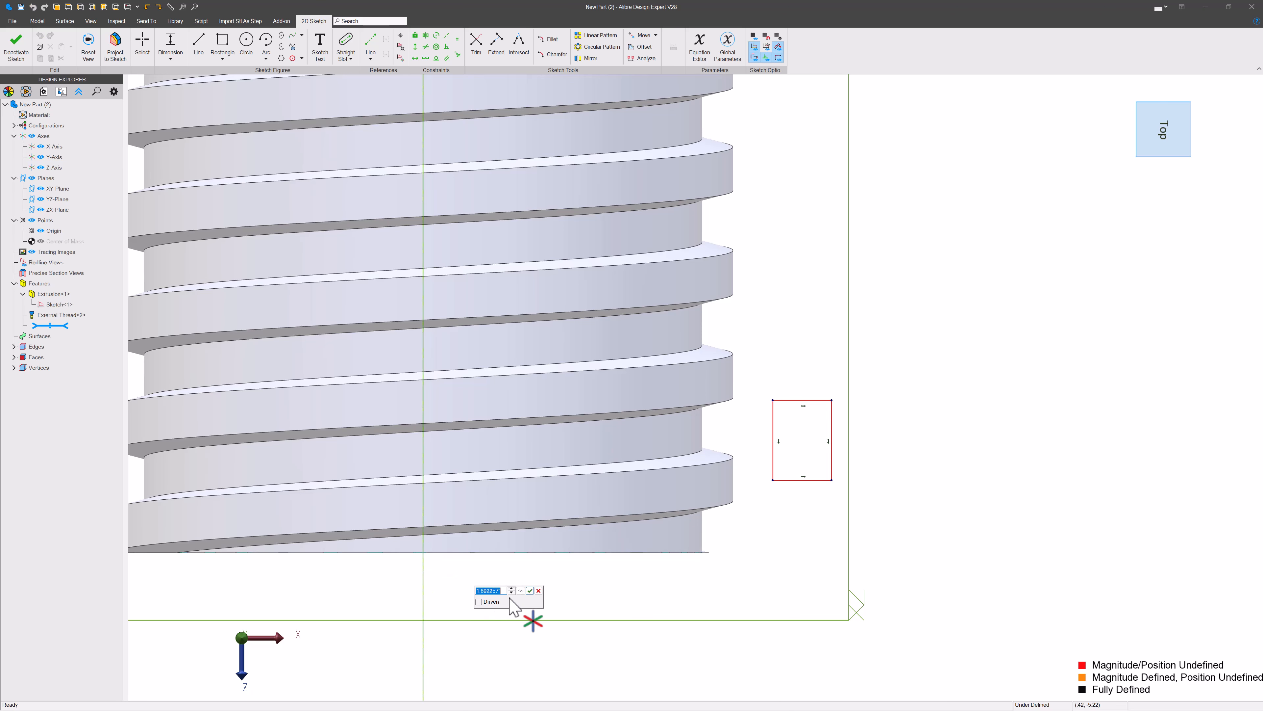
text(1.35)
key(Return)
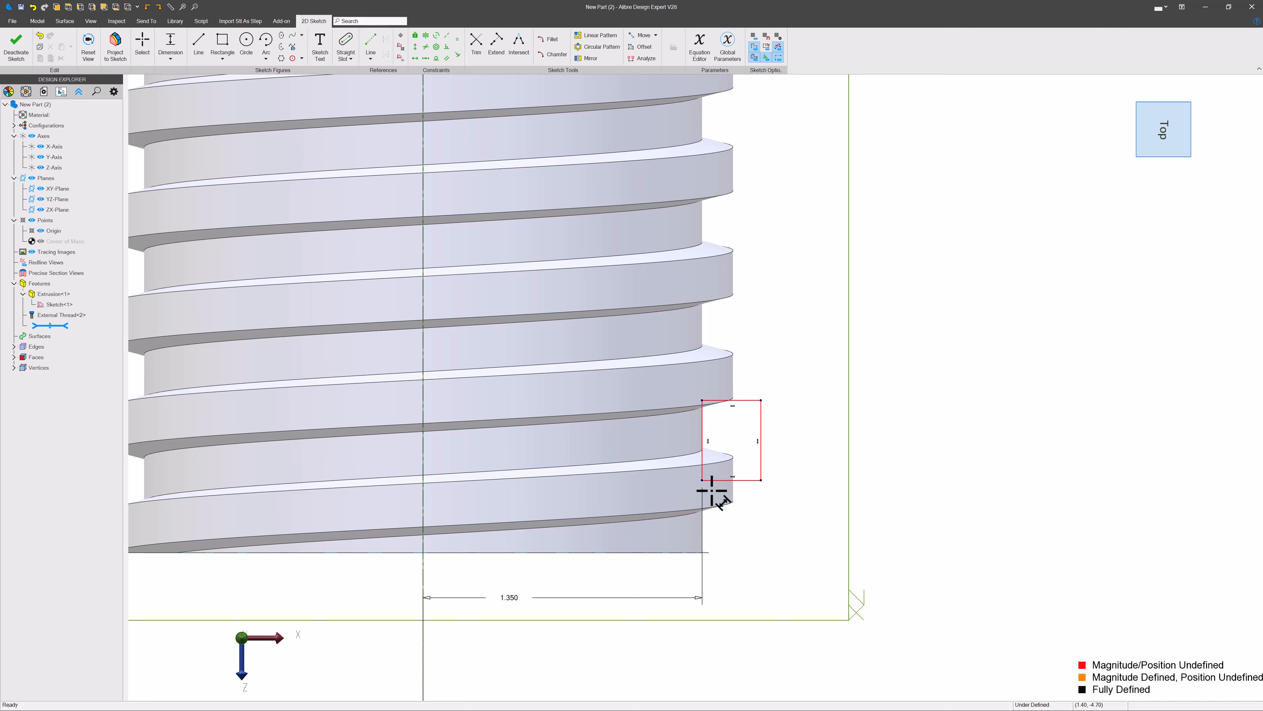
Step: Stretch the rectangle's lower side toward the shaft's threaded end and dimension its distance from the end face as 0.15 inches
drag(699, 479, 701, 521)
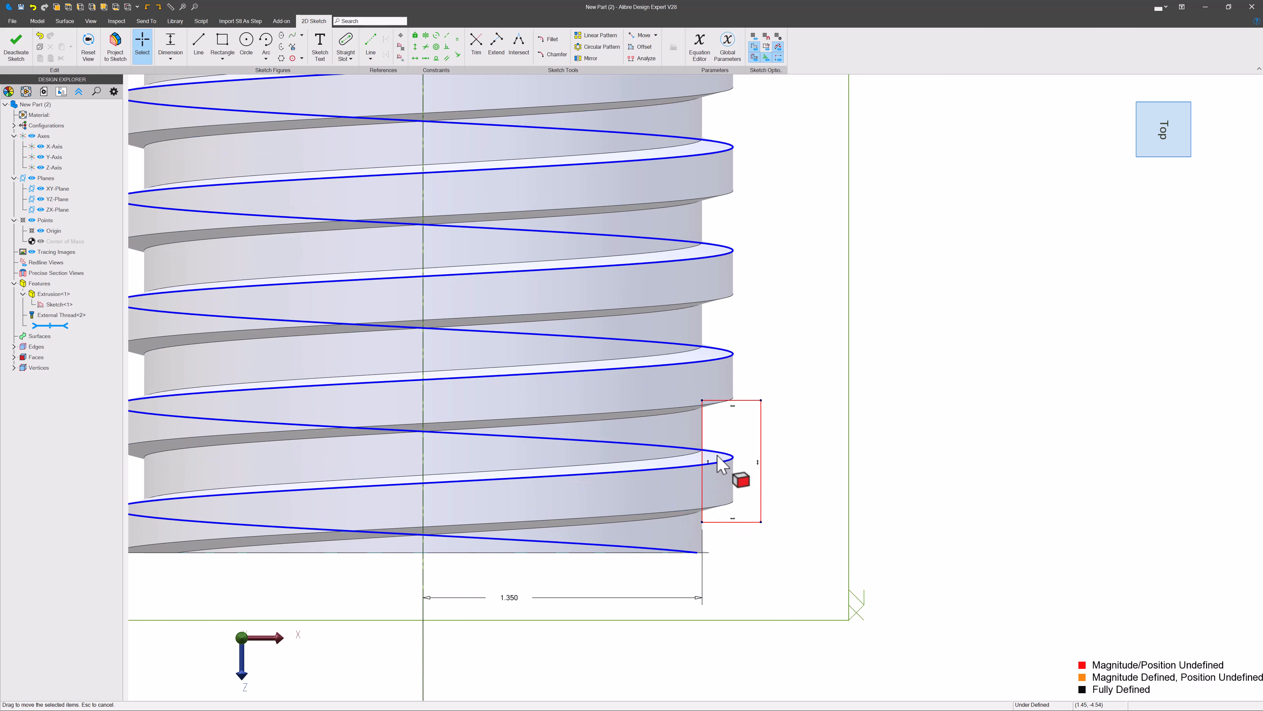
key(Escape)
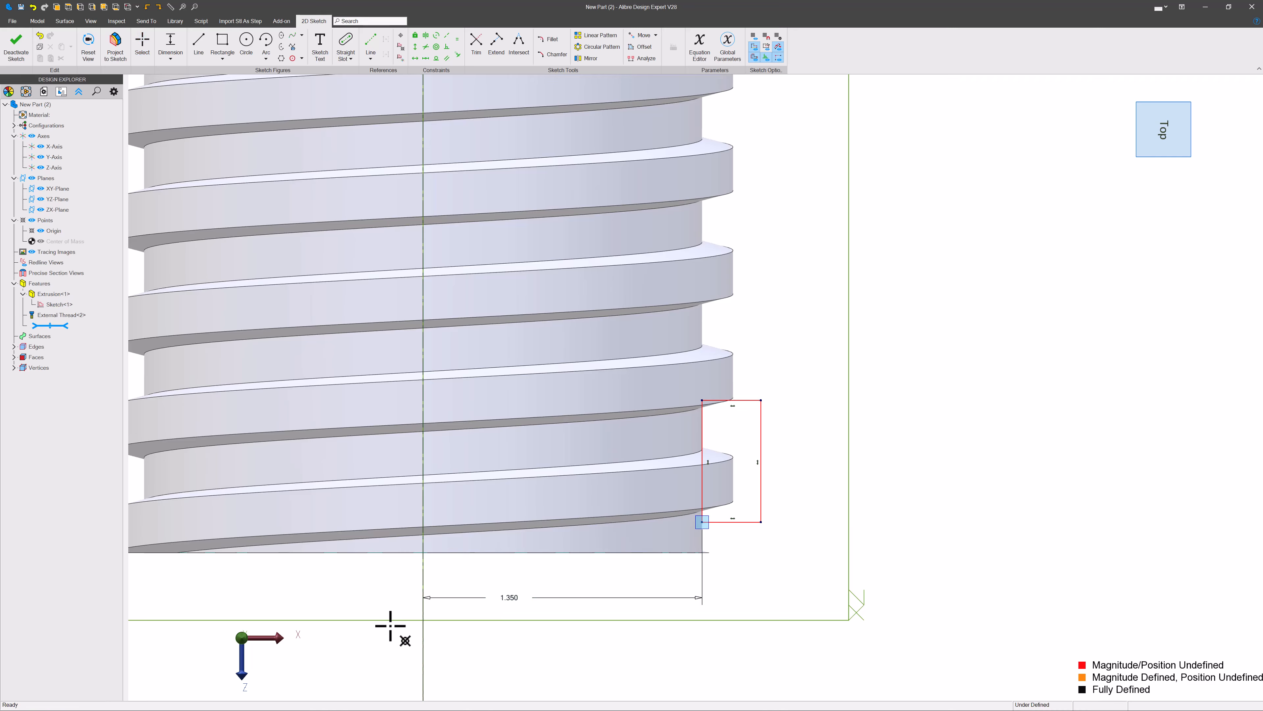
click(479, 558)
click(812, 537)
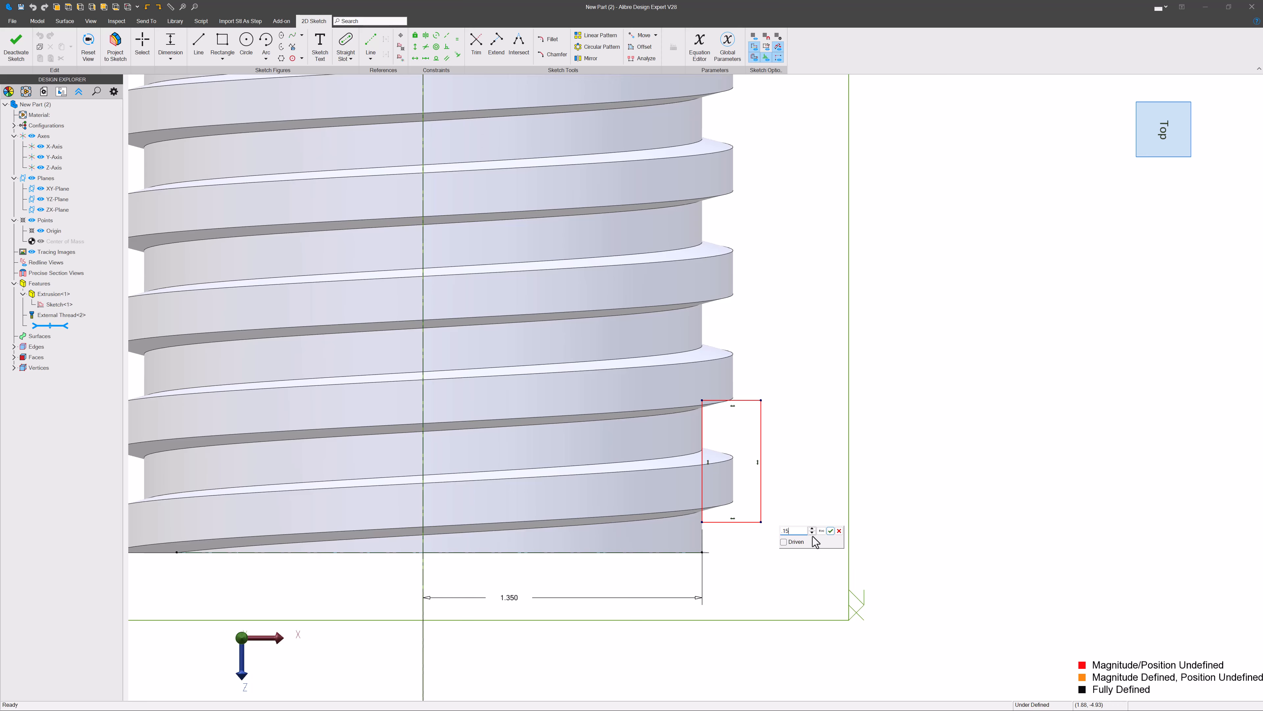
text(.15)
key(Return)
key(Escape)
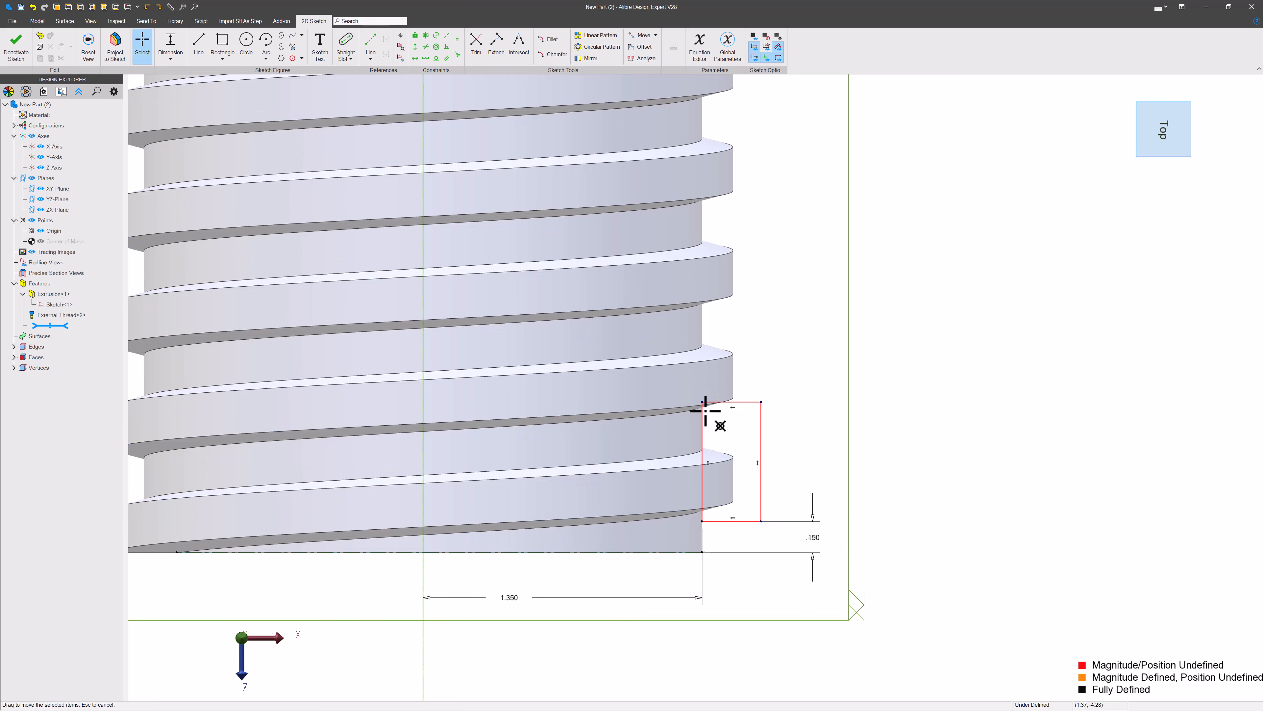
Step: Lower the rectangle's upper side to just above the last thread and dimension the rectangle's height as 0.415 inches
drag(706, 411, 708, 434)
key(d)
click(703, 468)
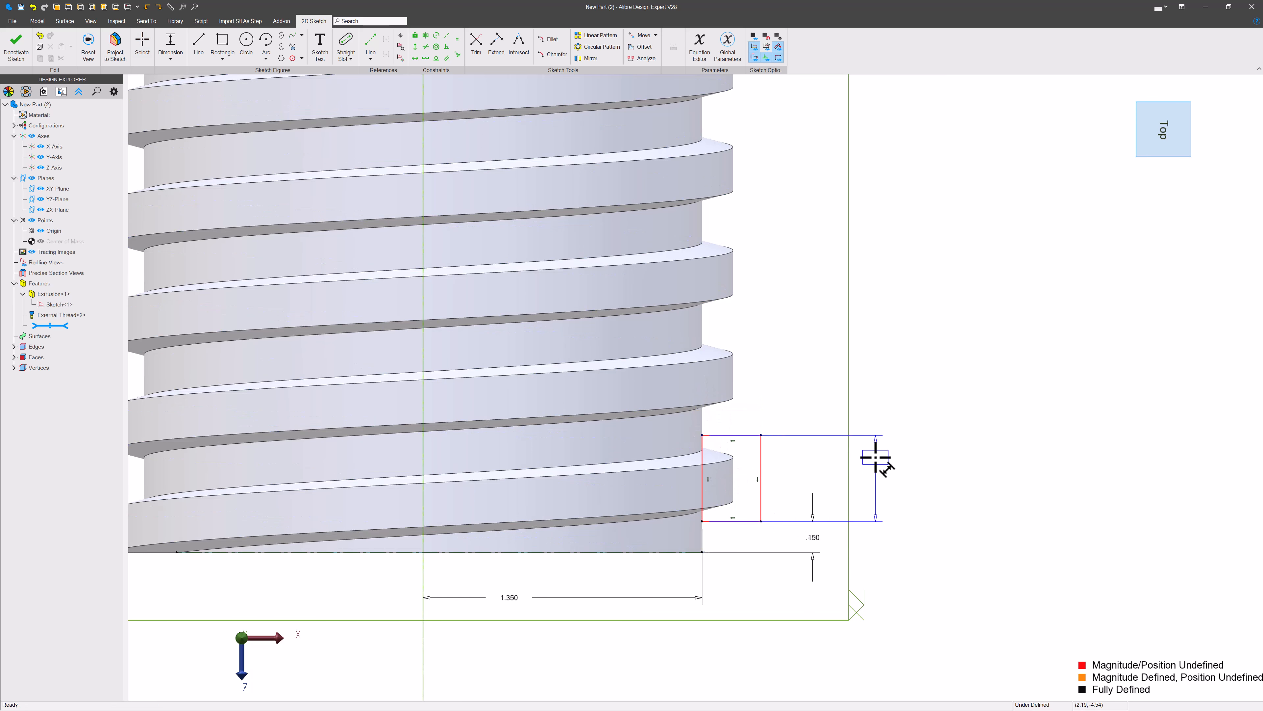
click(876, 457)
text(.41)
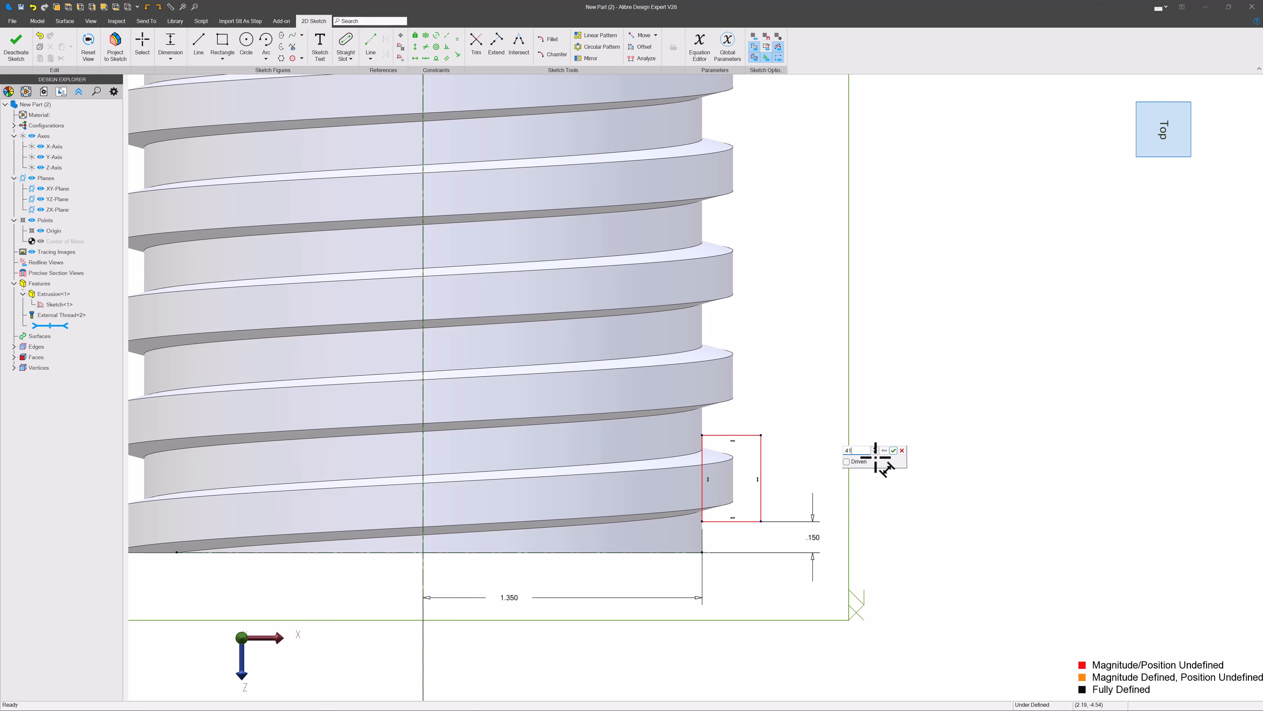
text(5)
key(Return)
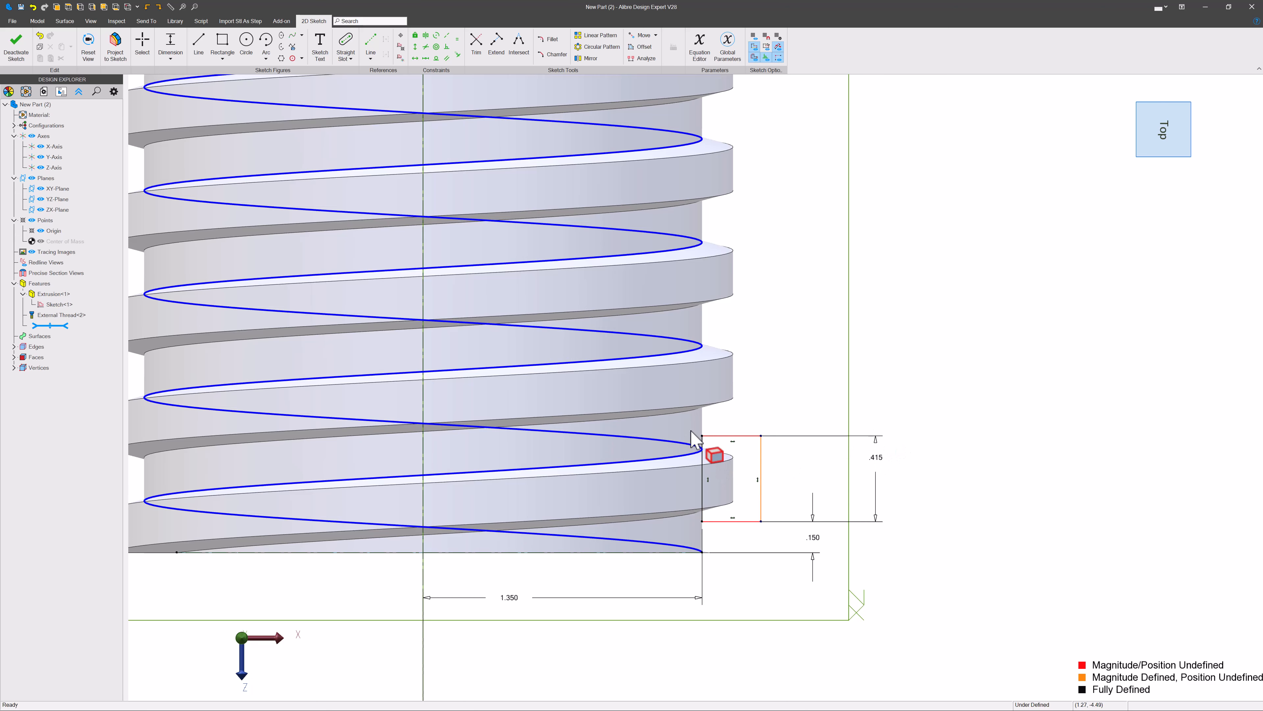
Step: Dimension the rectangle's width as 0.25 inches and close the sketch
click(702, 436)
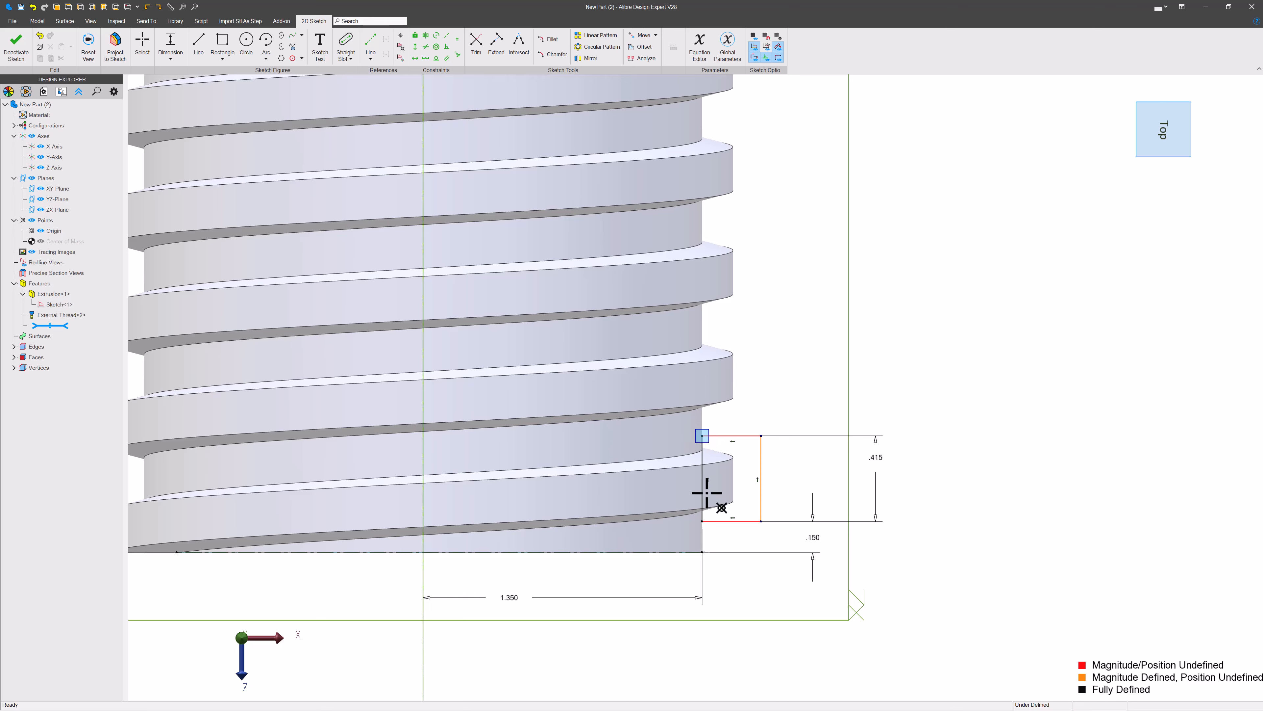
click(728, 437)
click(761, 402)
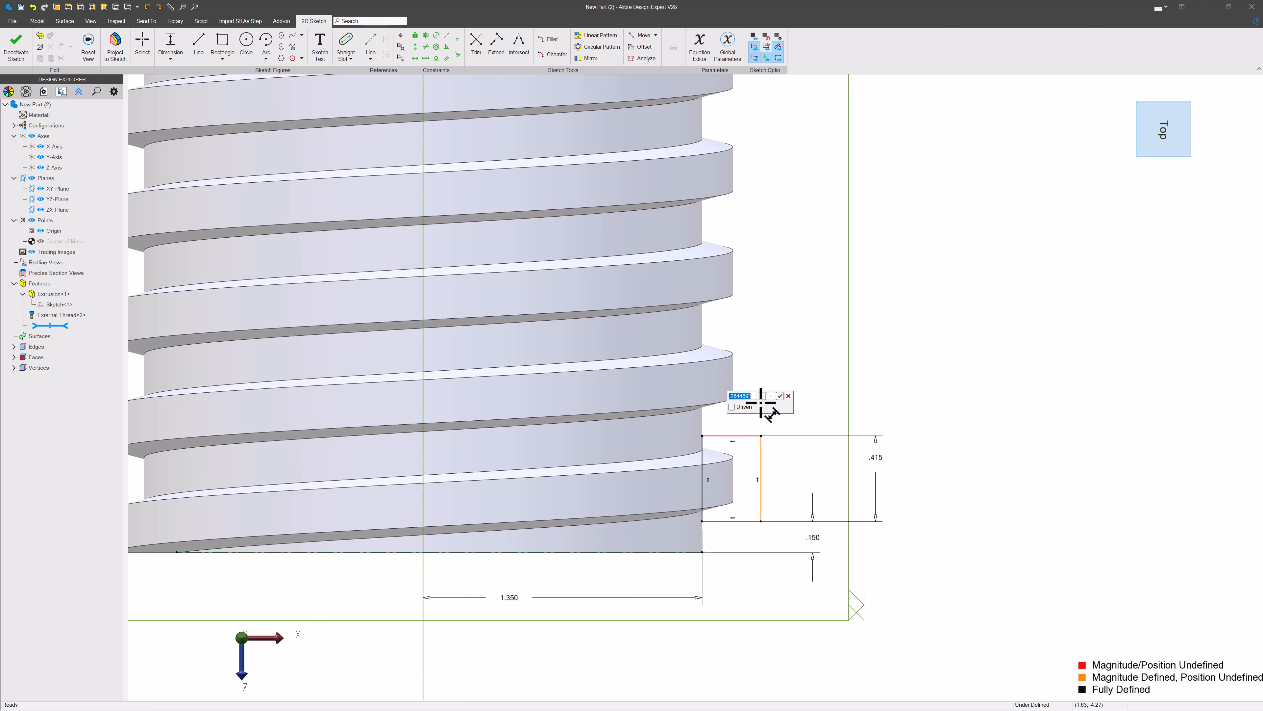
text(.25)
key(Return)
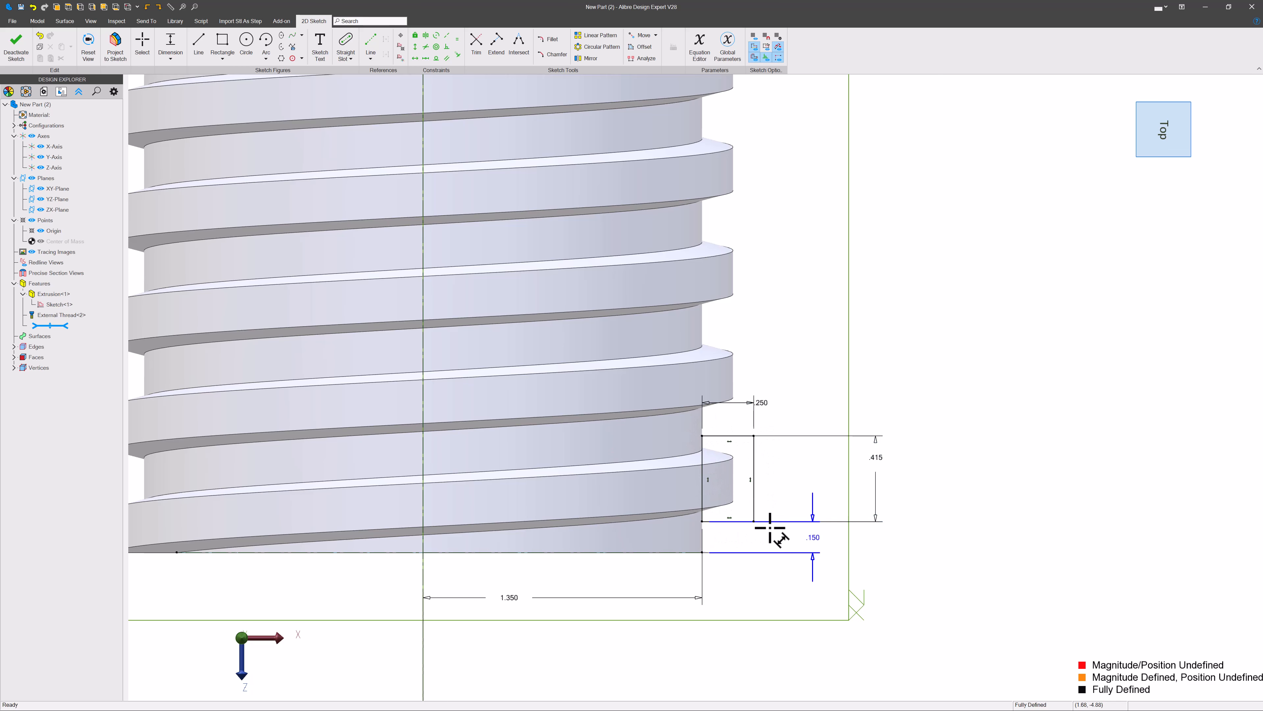
click(15, 46)
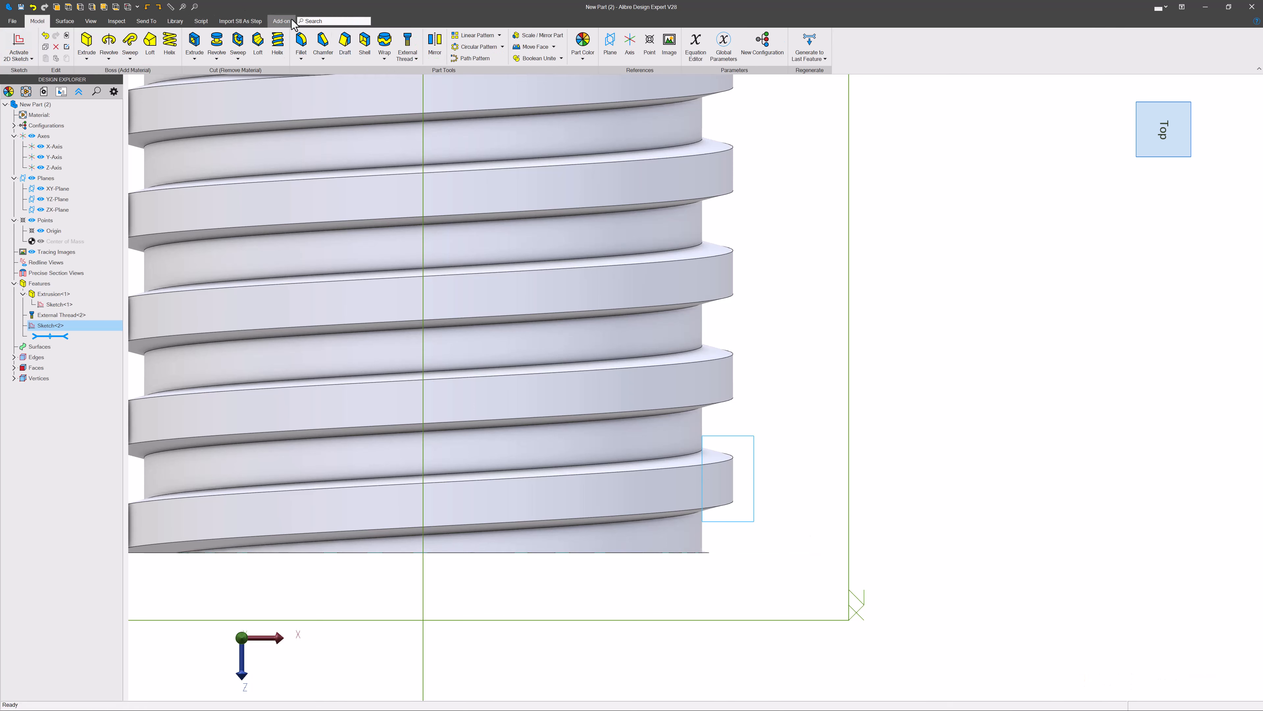
Step: Start a helical cut of the rectangle sketch, using the shaft's centre reference line as the axis
click(408, 44)
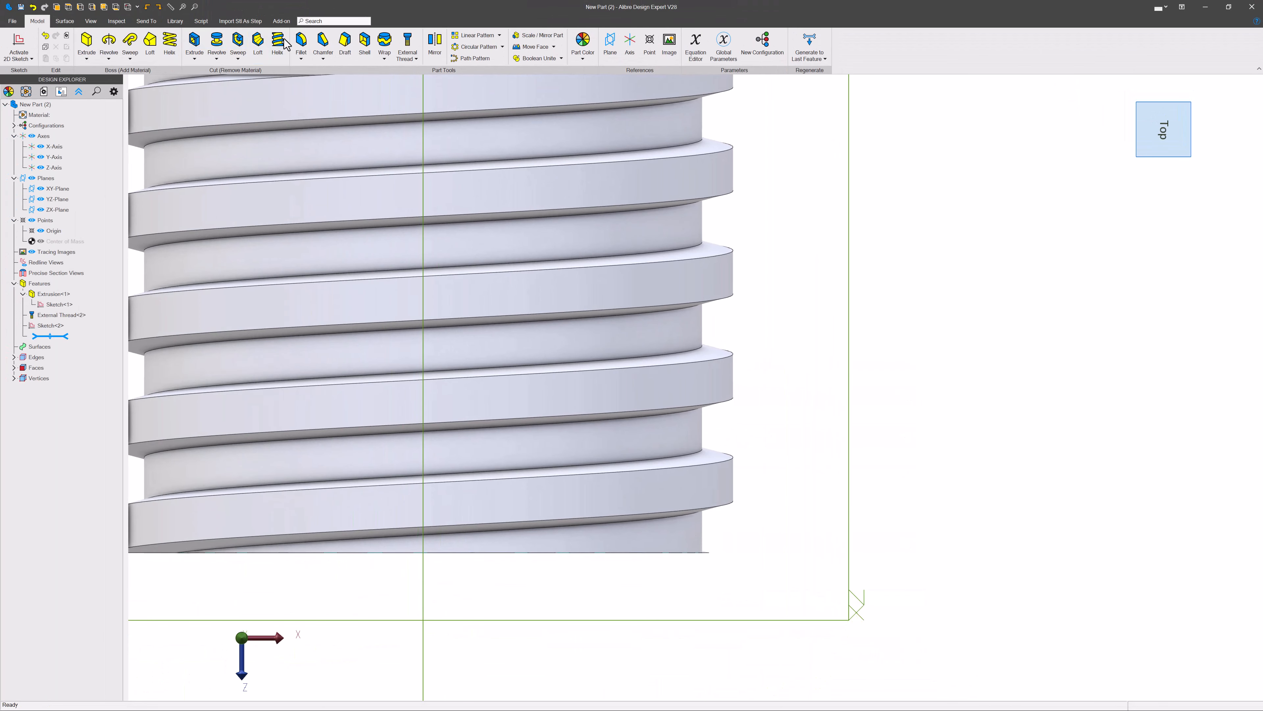
click(288, 54)
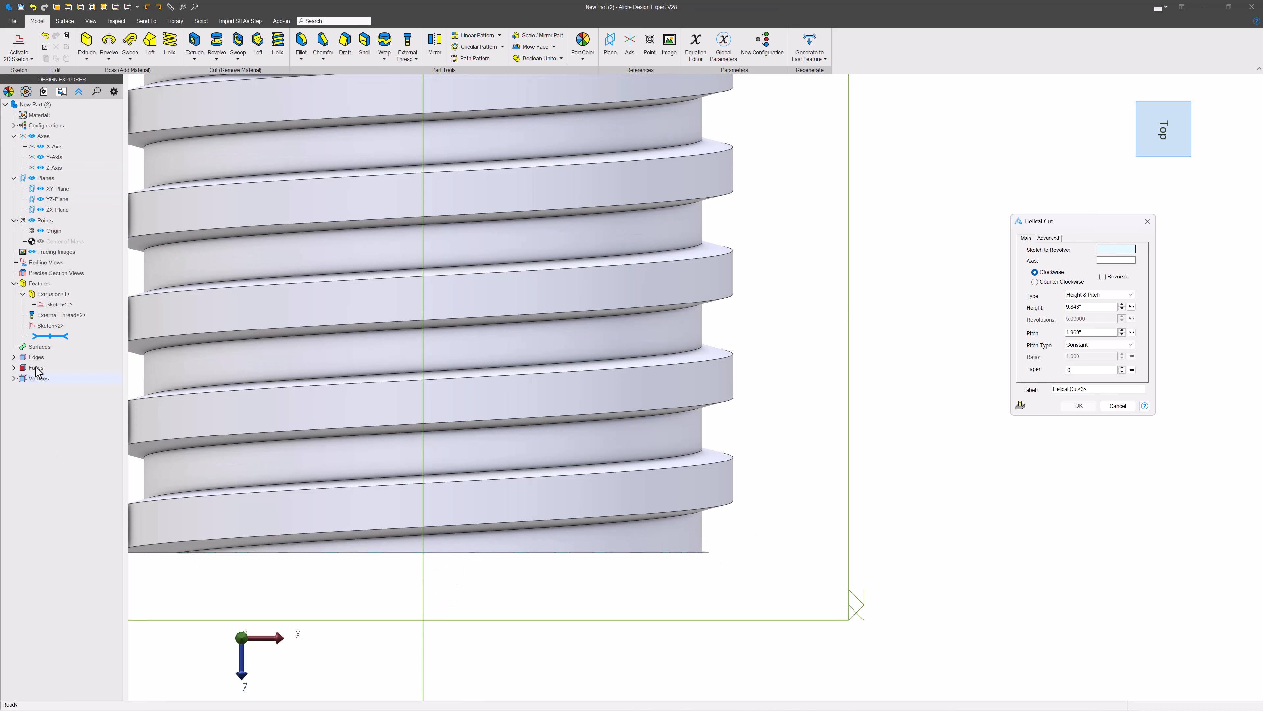
click(44, 325)
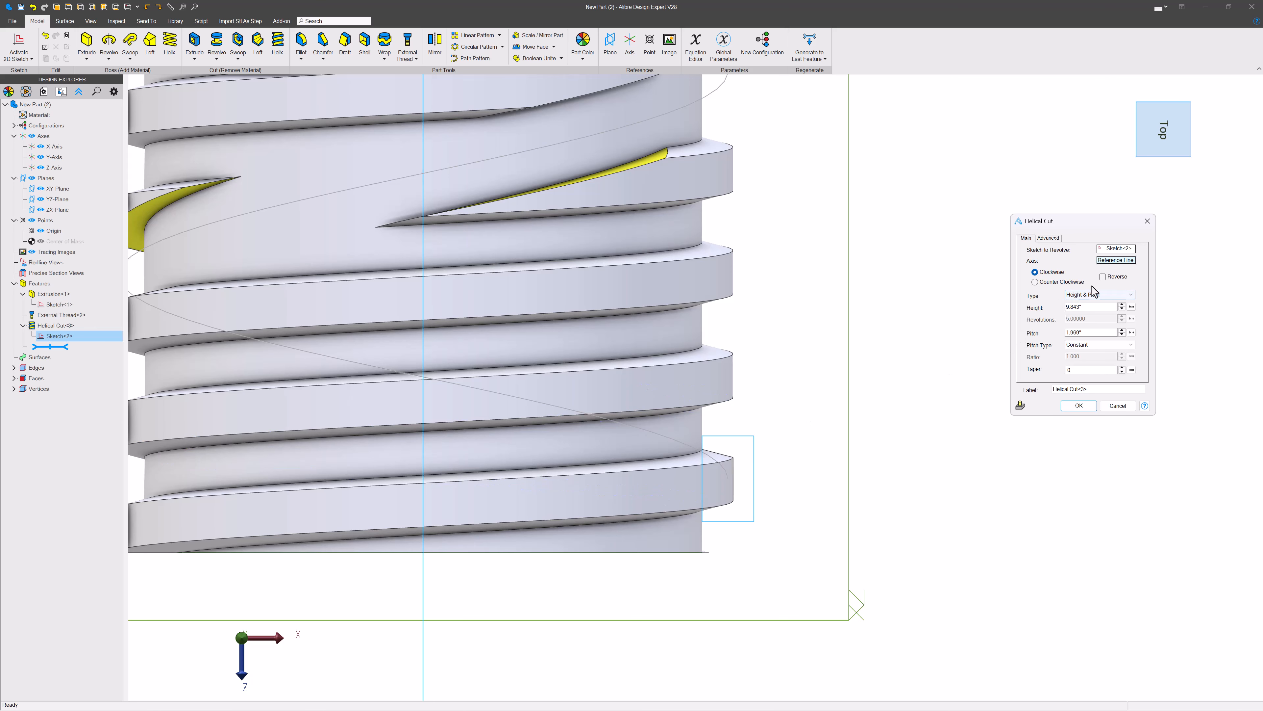
click(1118, 261)
click(423, 591)
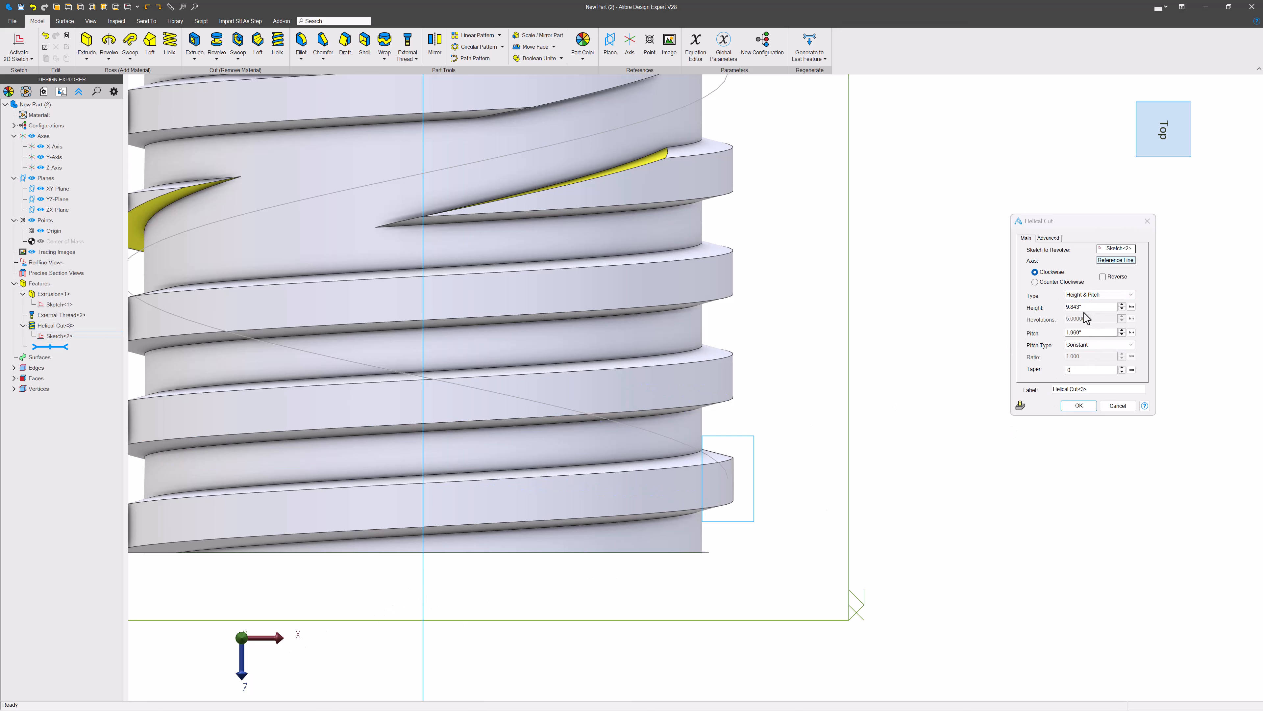
Step: Set the helical cut's pitch to 1/2 inch, reverse its direction toward the shaft's end, and create the cut
click(1078, 333)
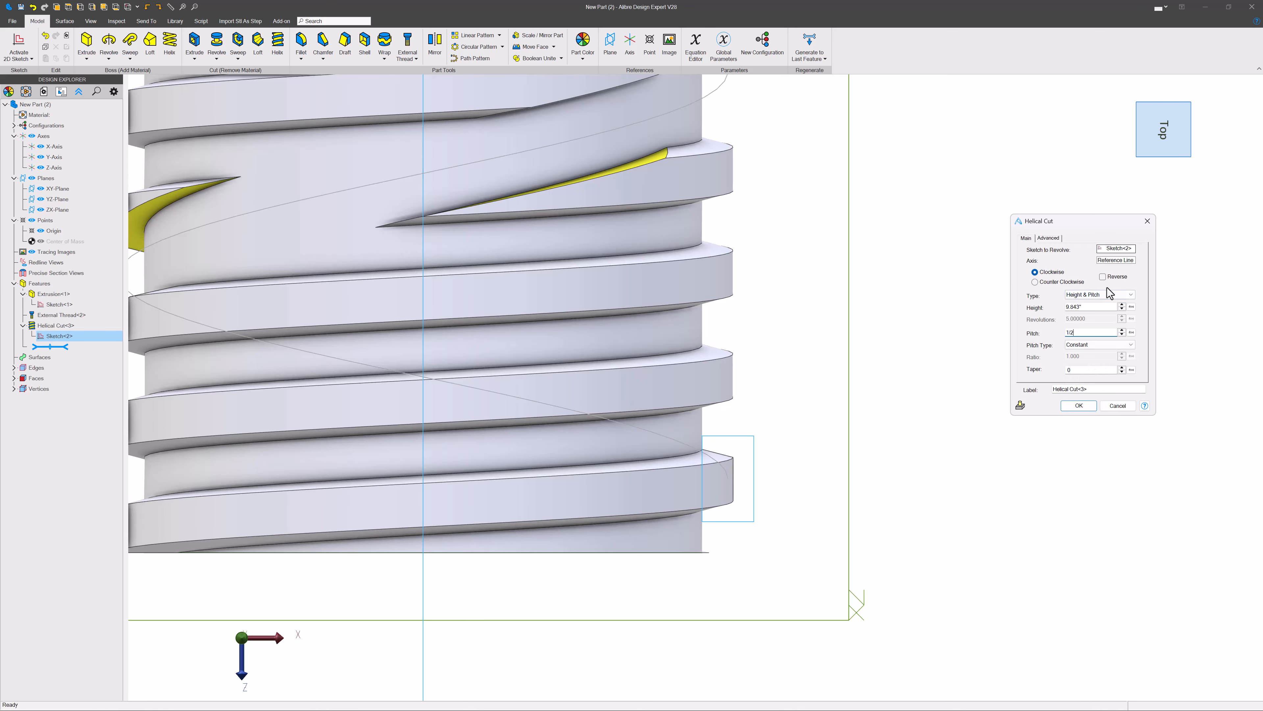
click(1103, 277)
scroll(936, 309, down, 2)
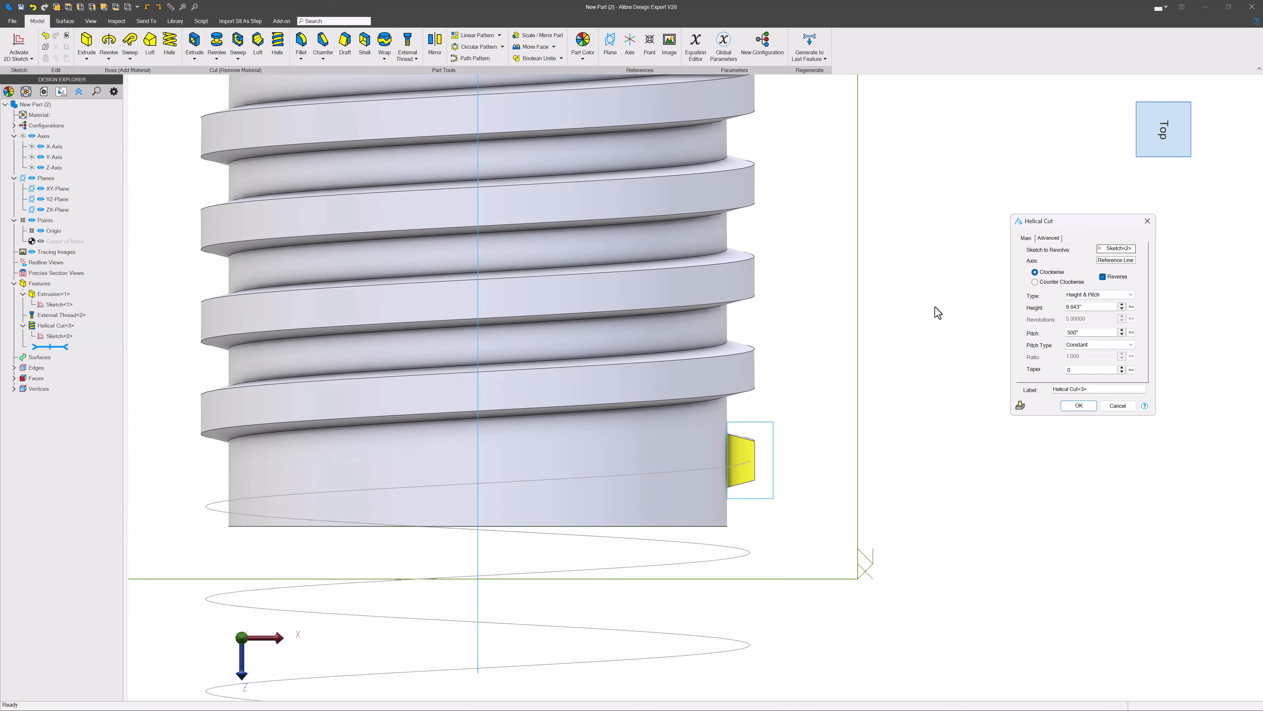
mouse_move(815, 370)
middle_down()
mouse_move(720, 342)
mouse_move(691, 350)
mouse_move(844, 379)
mouse_move(876, 418)
mouse_move(798, 377)
middle_up()
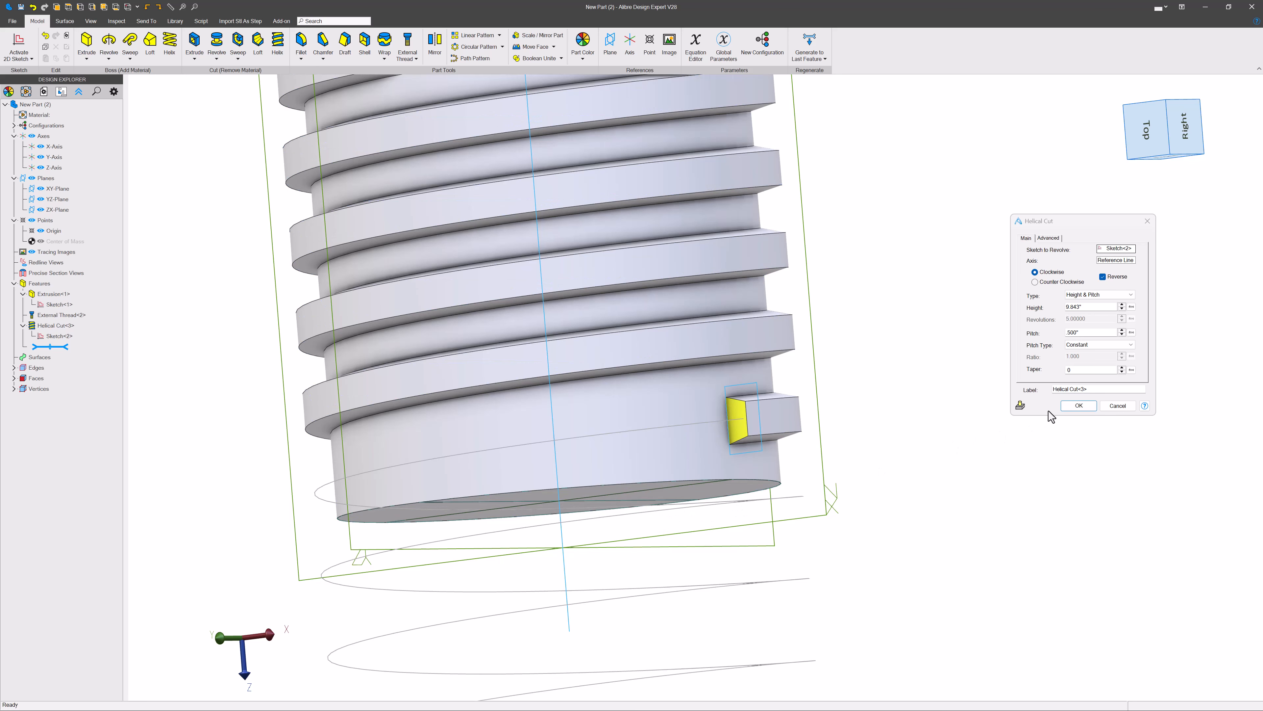
click(1077, 405)
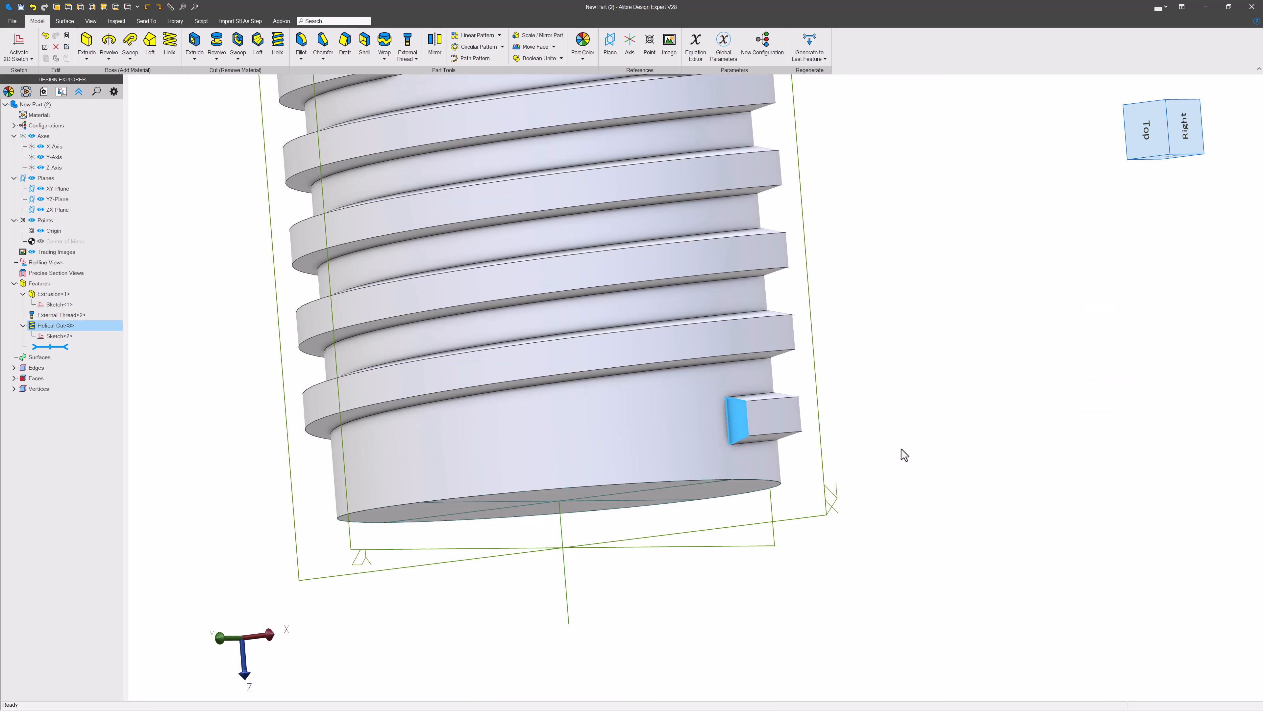
Step: Start a new 2D sketch on the ZX-Plane after the helical cut
middle_drag(722, 436, 753, 384)
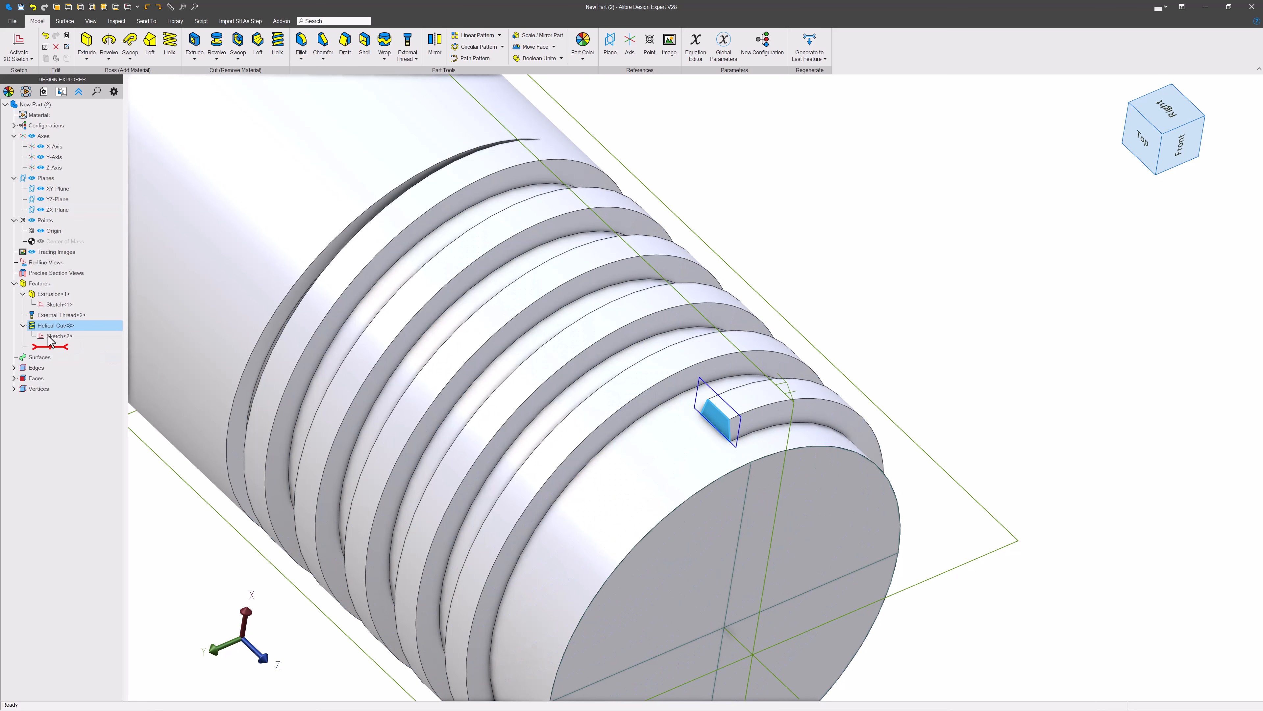
click(48, 336)
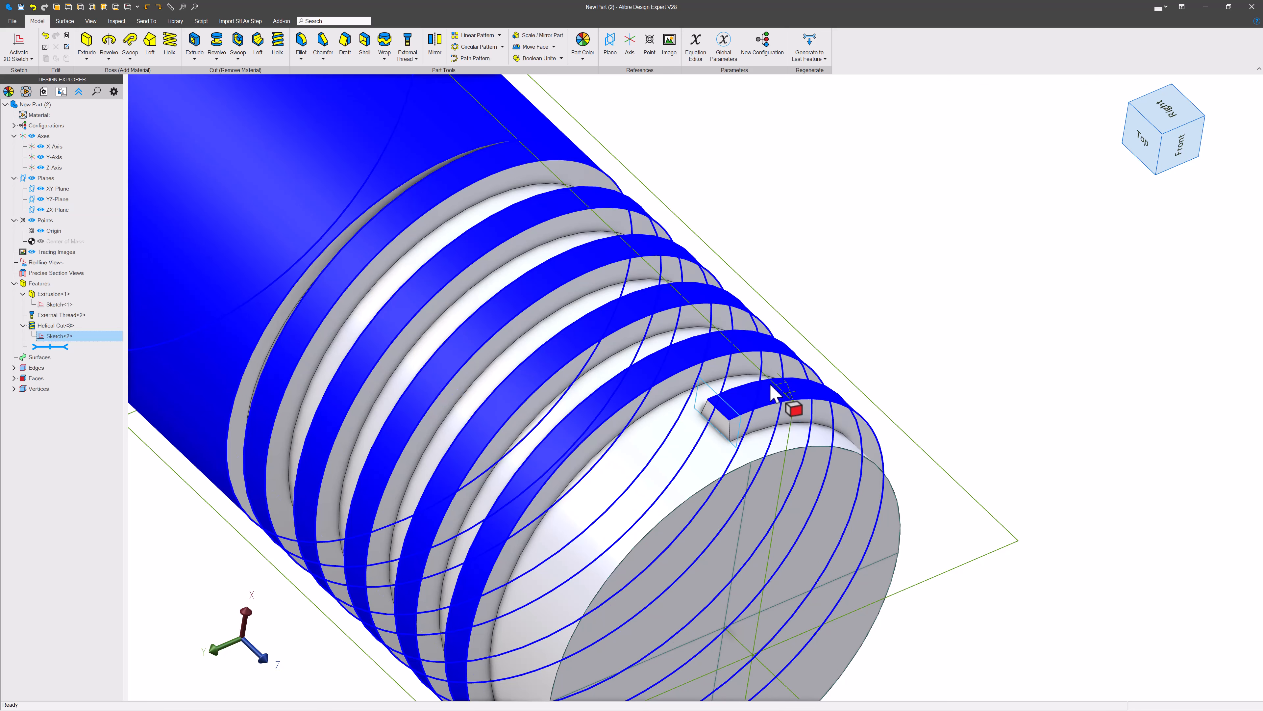
click(788, 401)
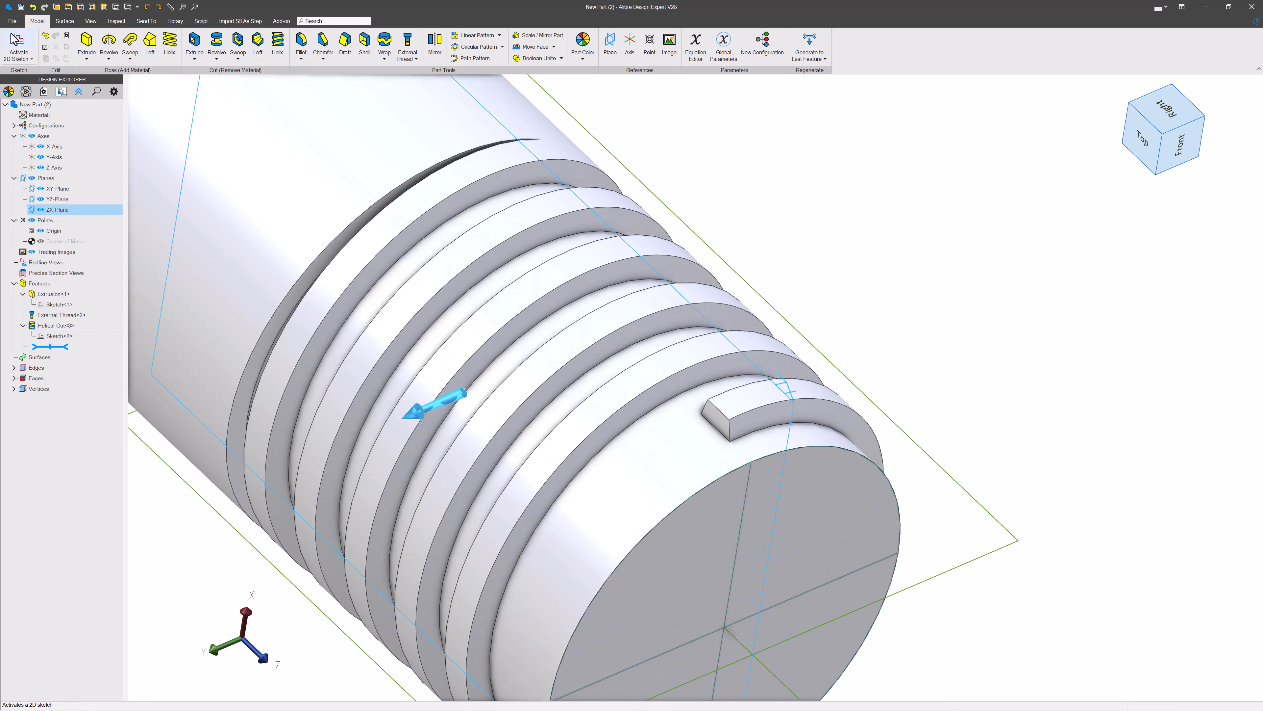
click(19, 43)
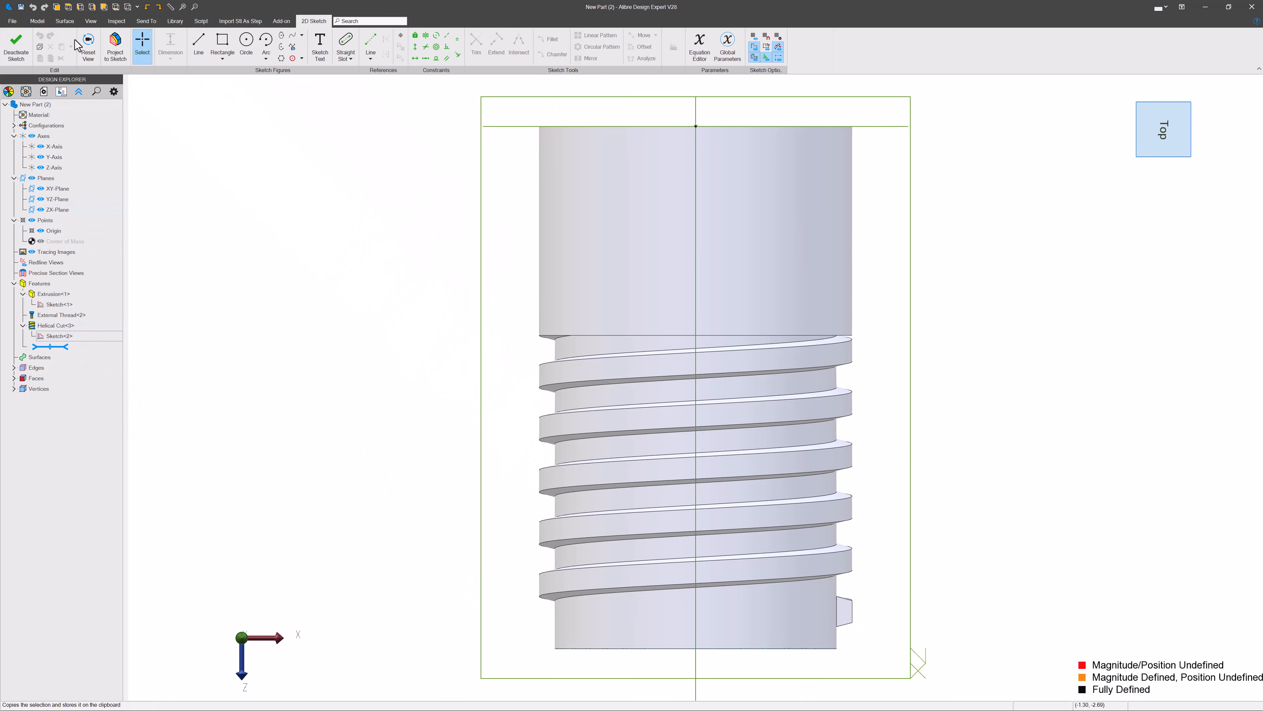
Step: Project the rectangle sketch into the new sketch with figure type and association to the source entity maintained, and close the sketch
click(115, 45)
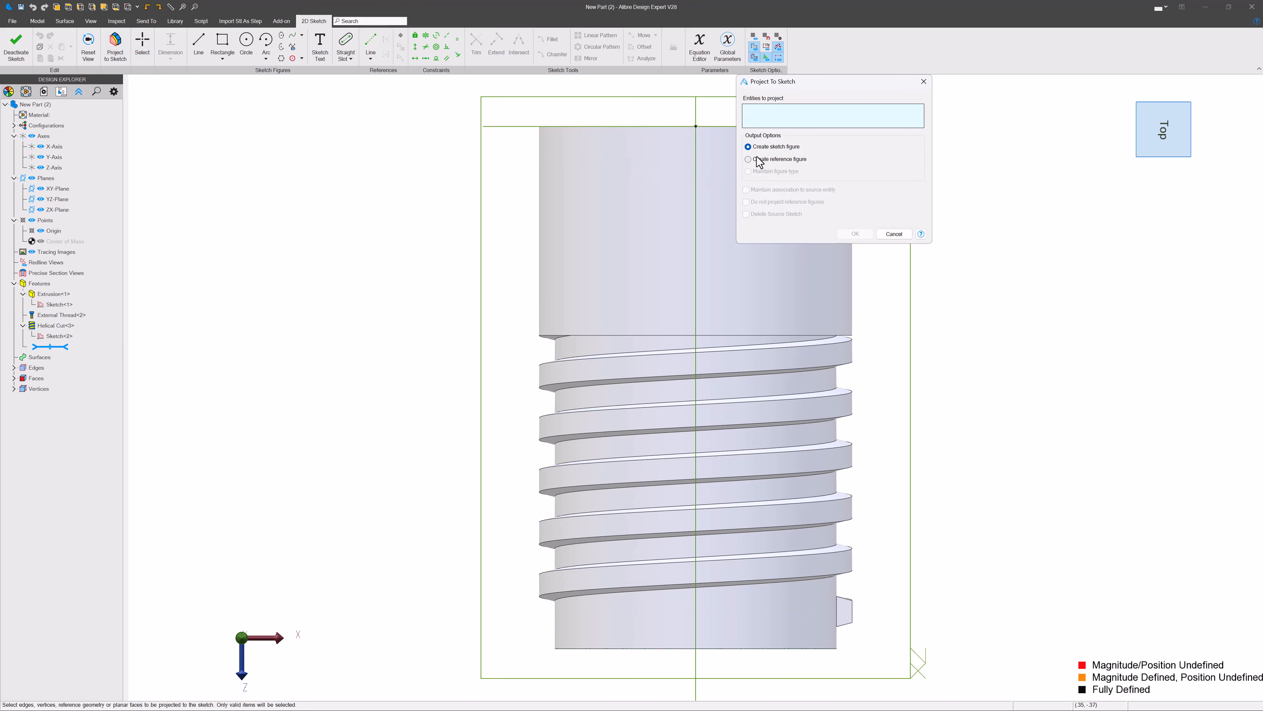
click(55, 336)
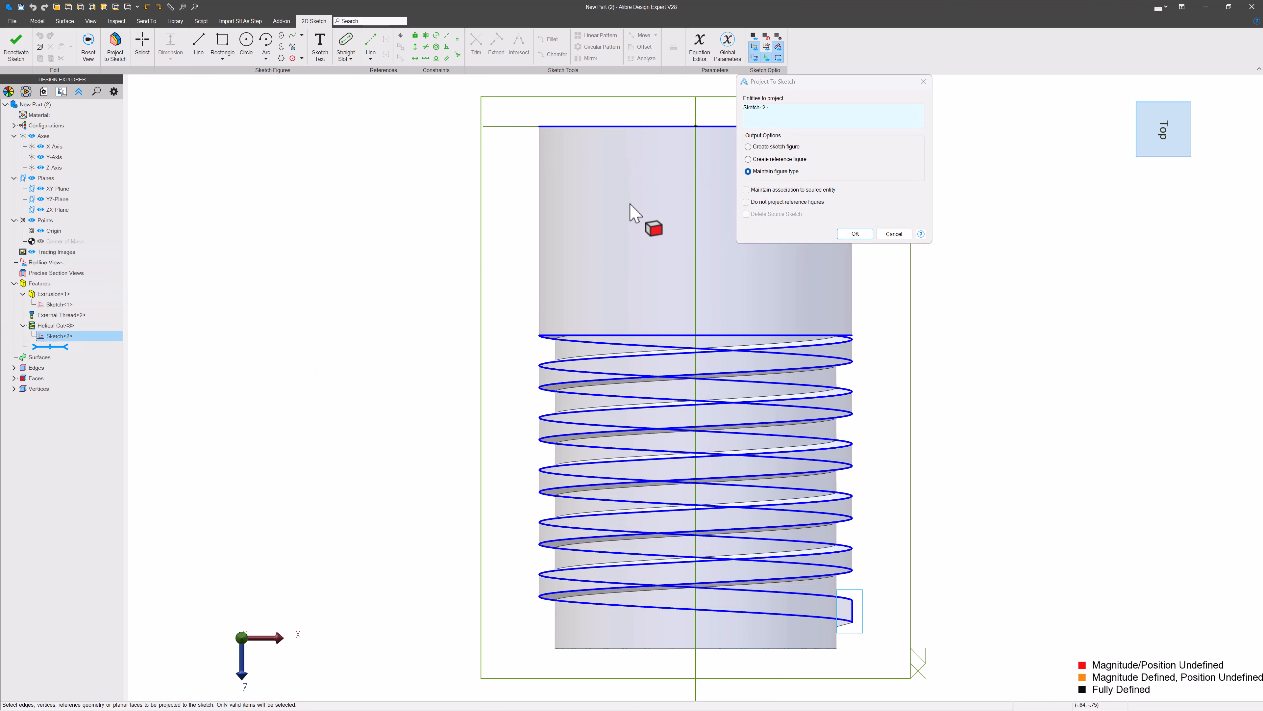
click(747, 189)
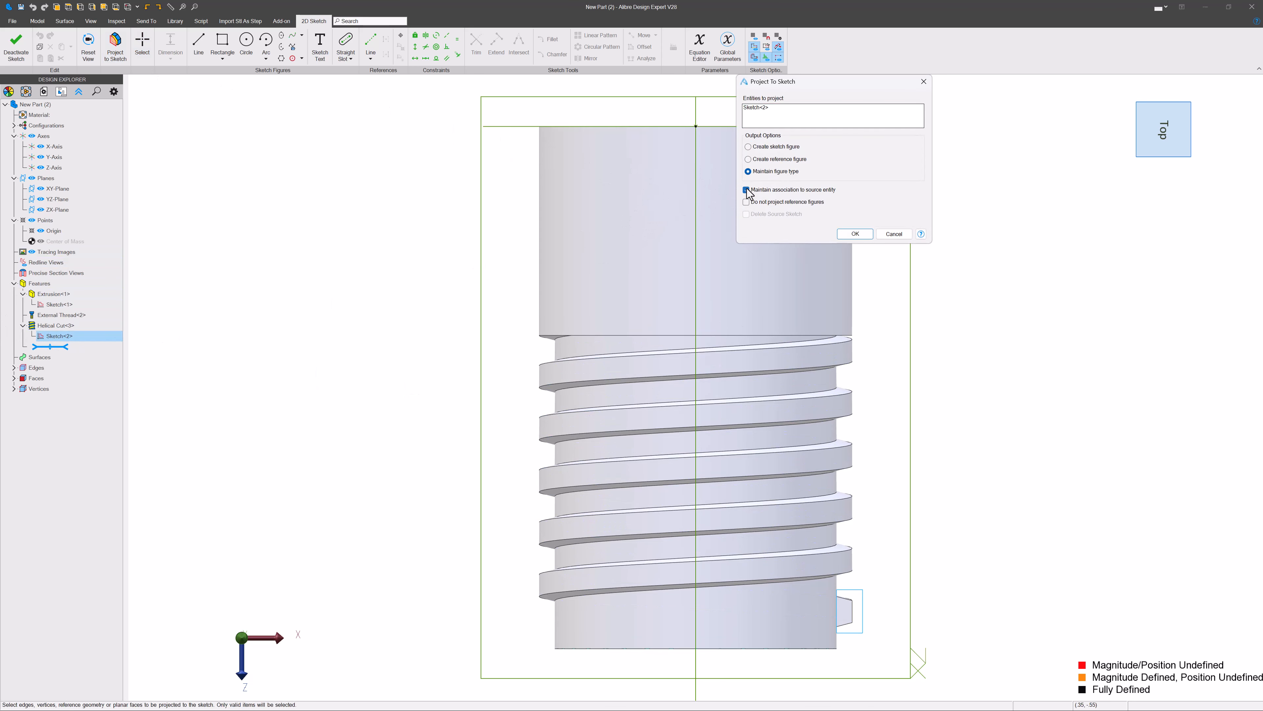
click(855, 234)
scroll(945, 348, down, 3)
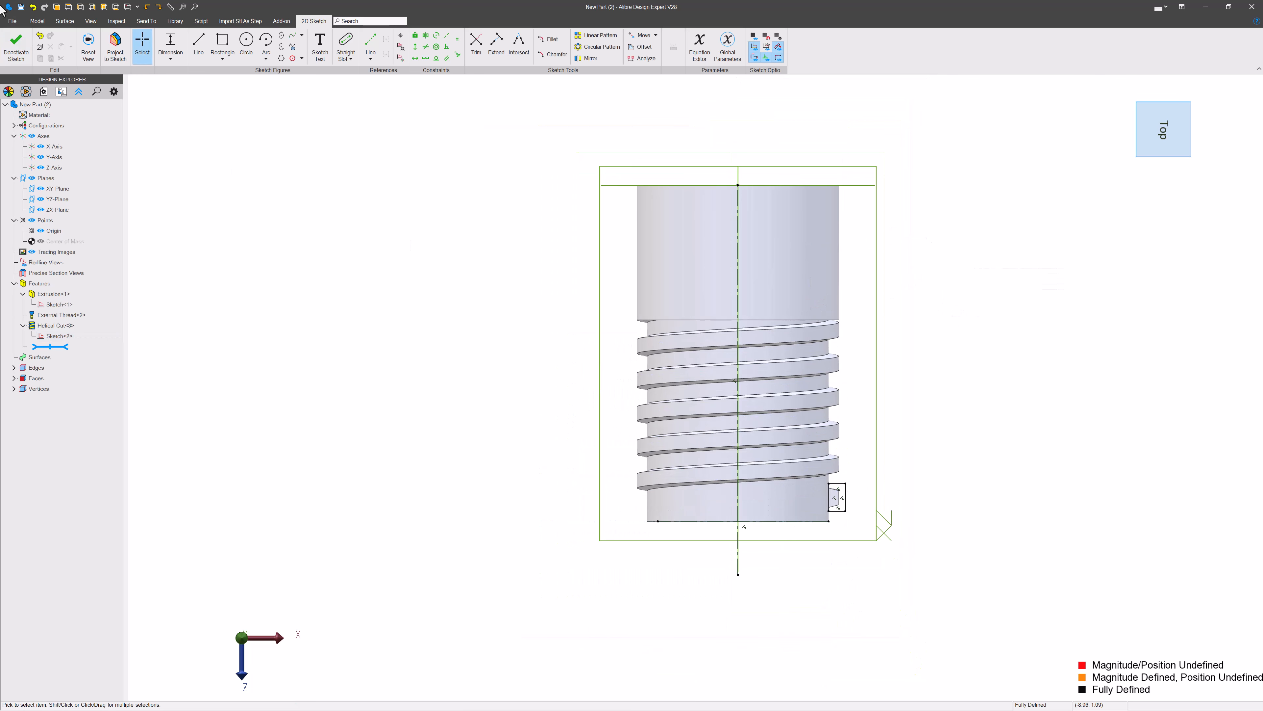
click(16, 48)
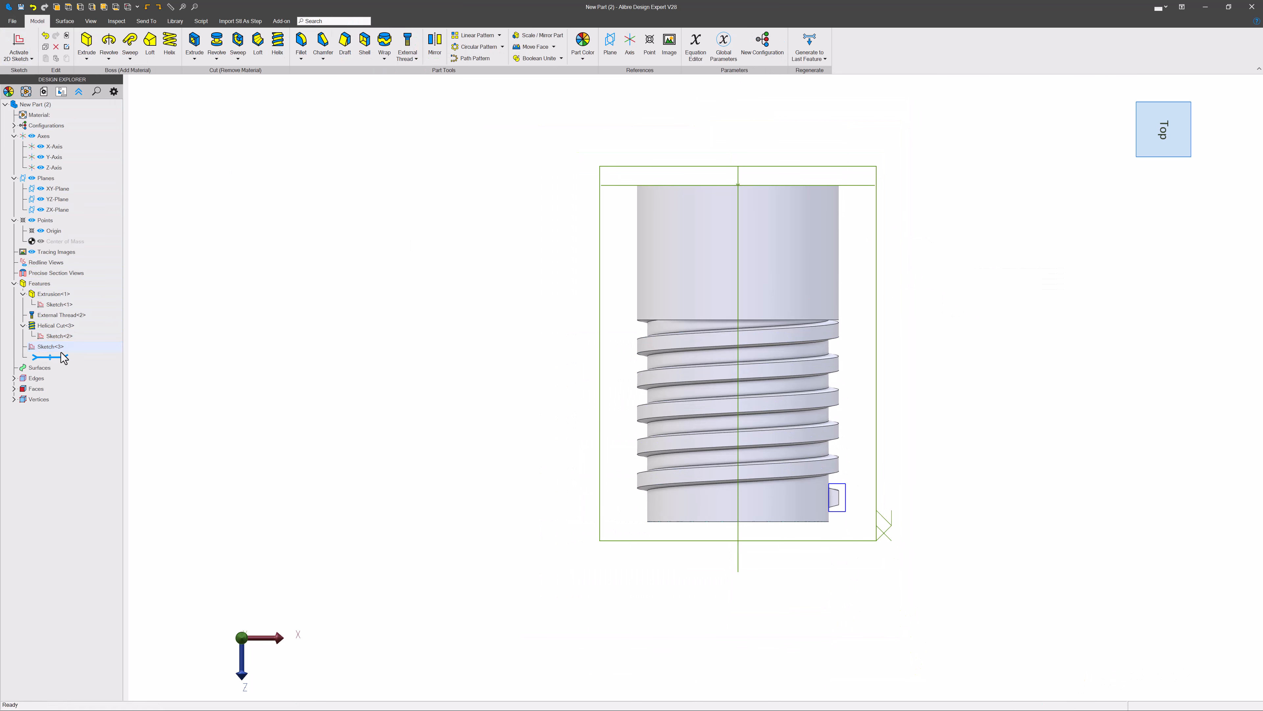
Step: Start a second helical cut from the projected rectangle about the shaft's centre axis, with a 1/2-inch pitch
click(58, 348)
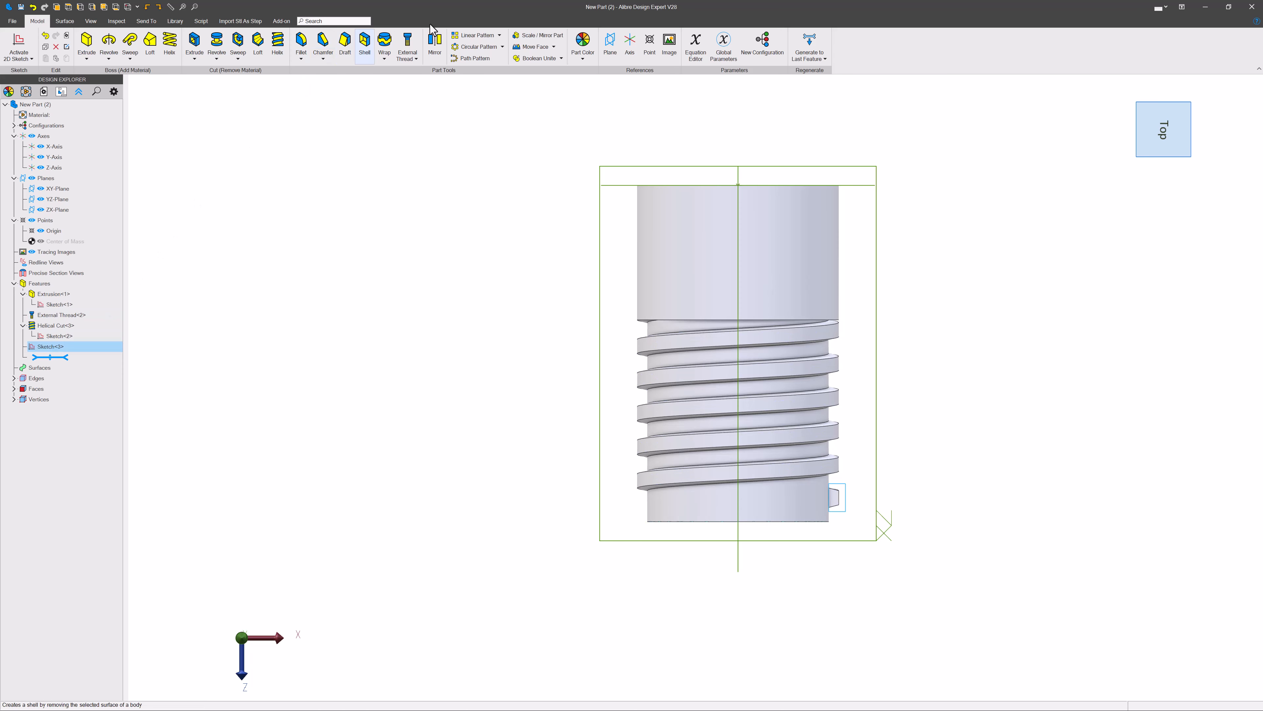
click(278, 44)
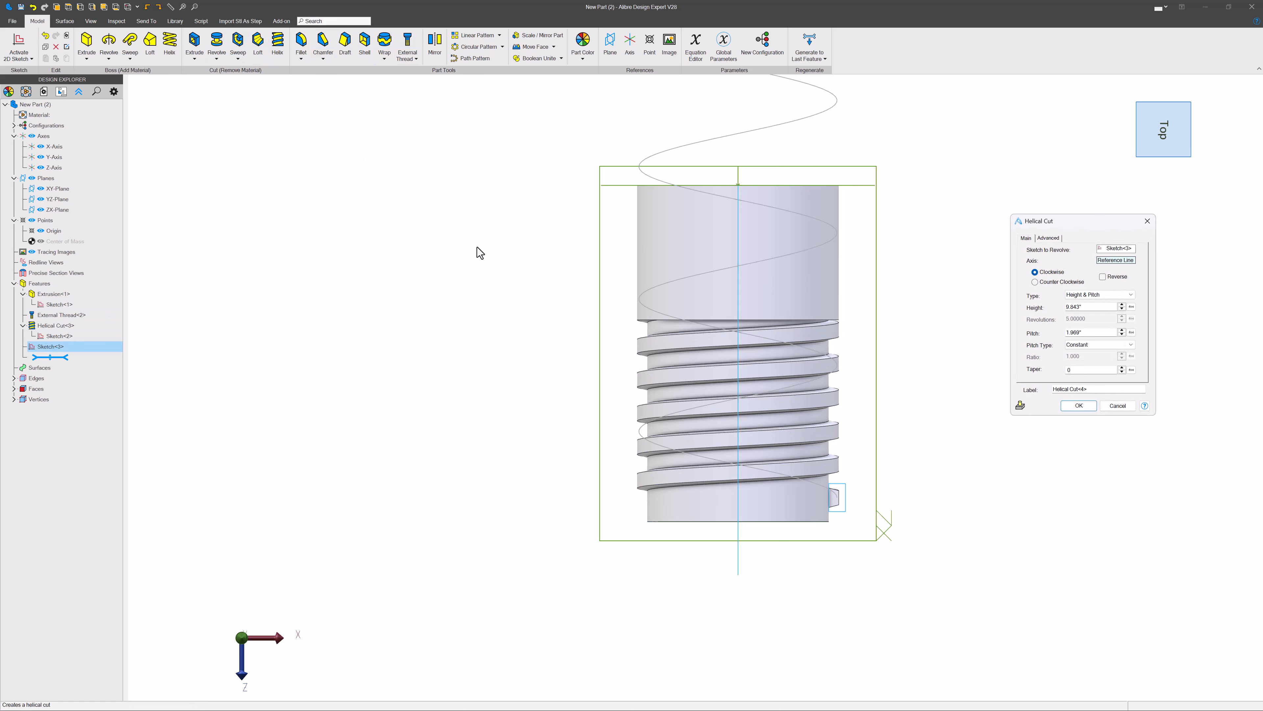
middle_drag(917, 451, 730, 442)
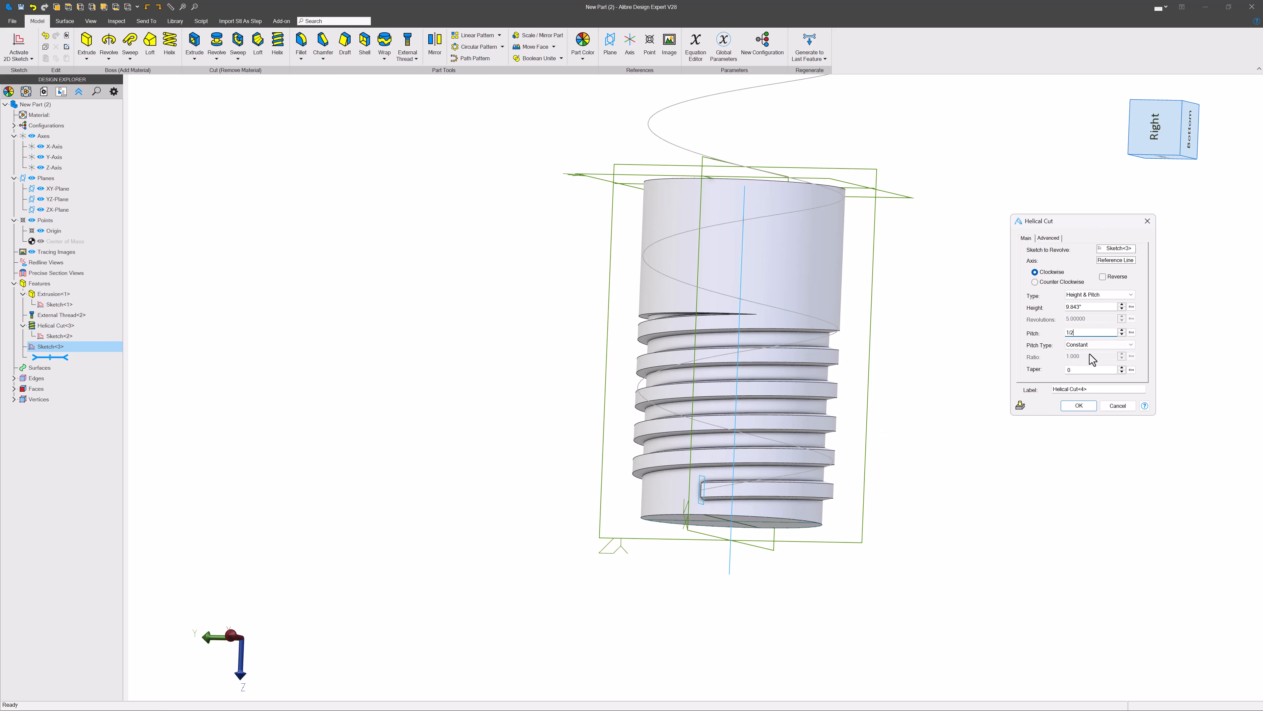
Step: Try a 60-degree and an 80-degree taper on the second helical cut and inspect the preview at the thread's start
click(1085, 371)
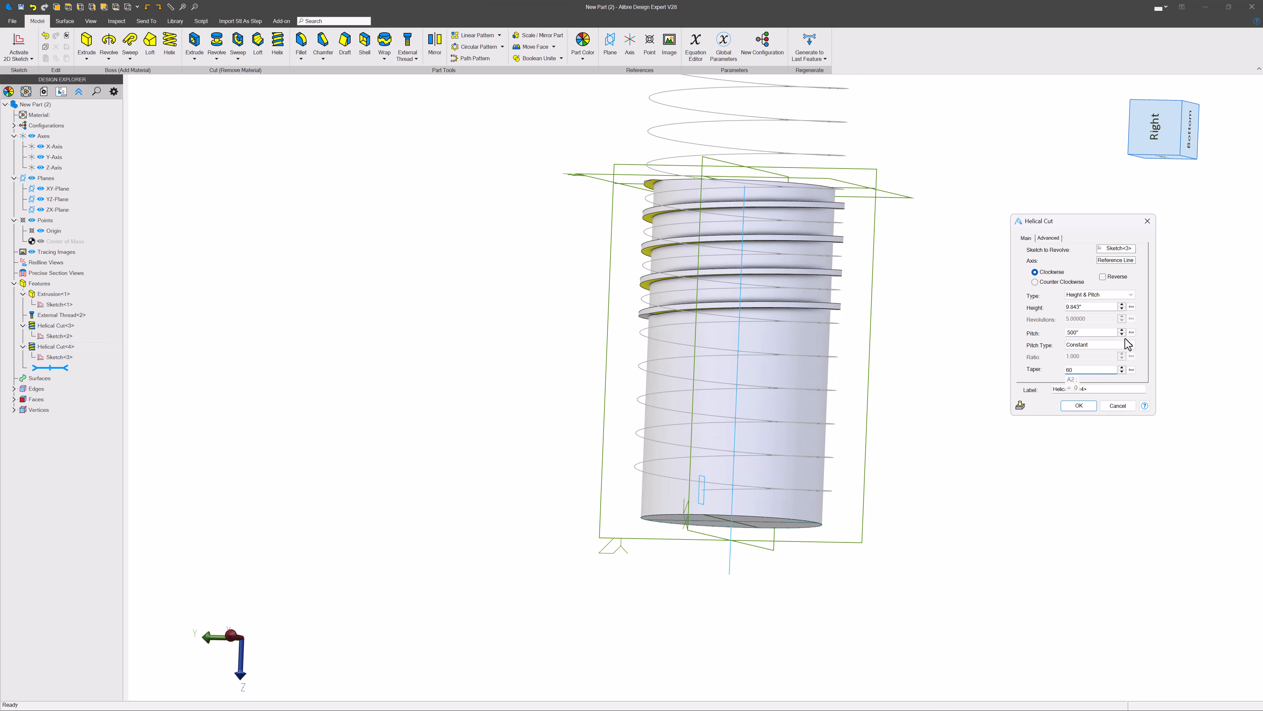
click(1098, 308)
middle_drag(897, 572, 840, 433)
scroll(727, 358, up, 5)
middle_drag(725, 362, 727, 401)
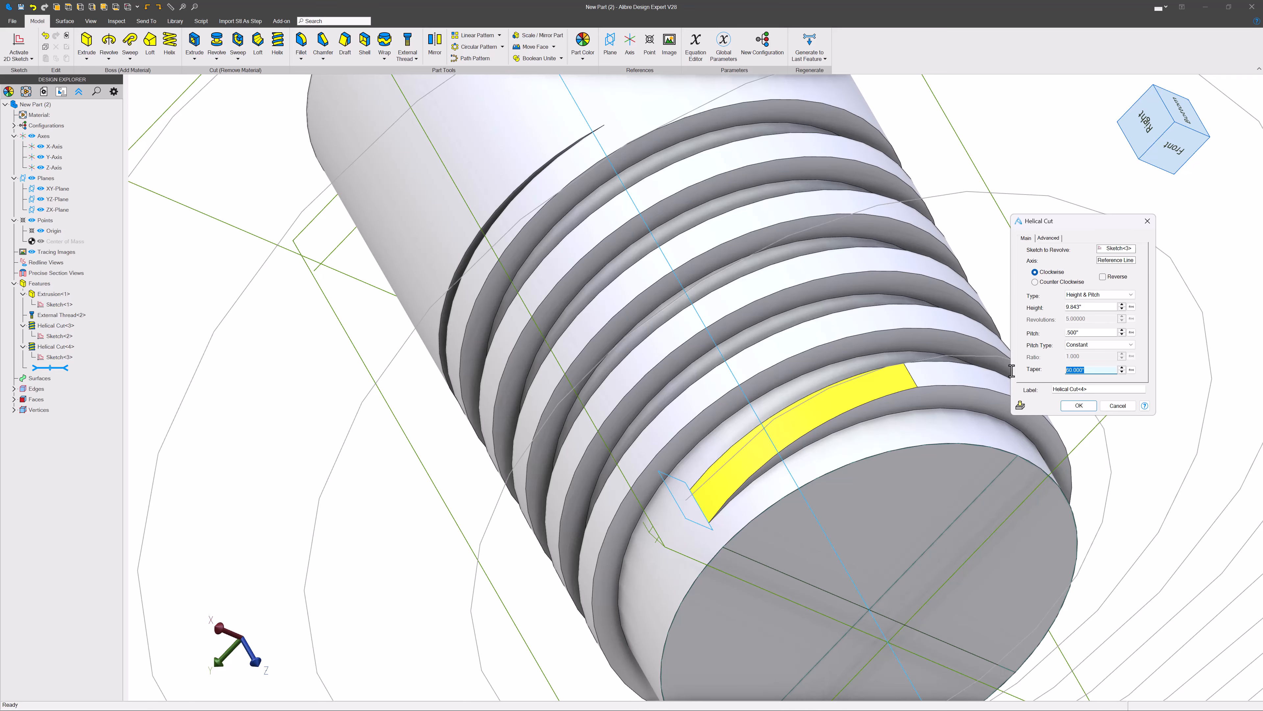
click(1091, 332)
middle_drag(777, 517, 905, 472)
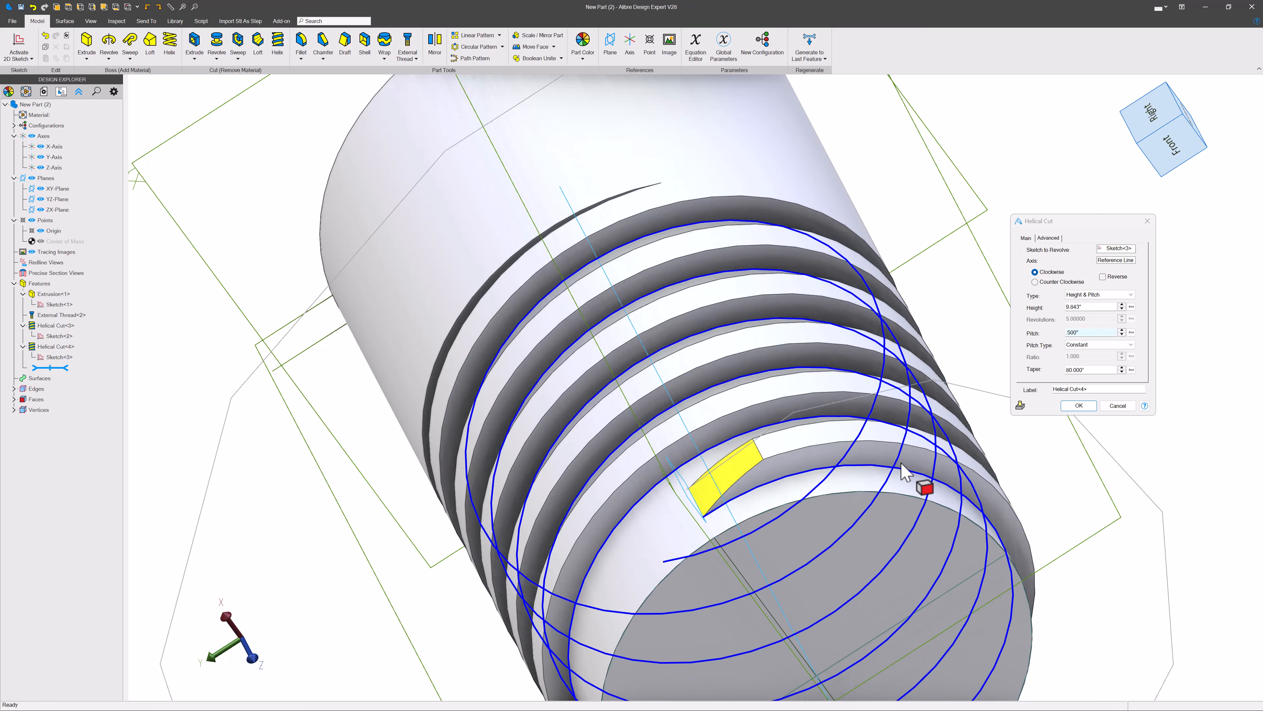
Step: Set the second helical cut's taper to 70 degrees and create the cut
click(1087, 372)
text(70)
key(Return)
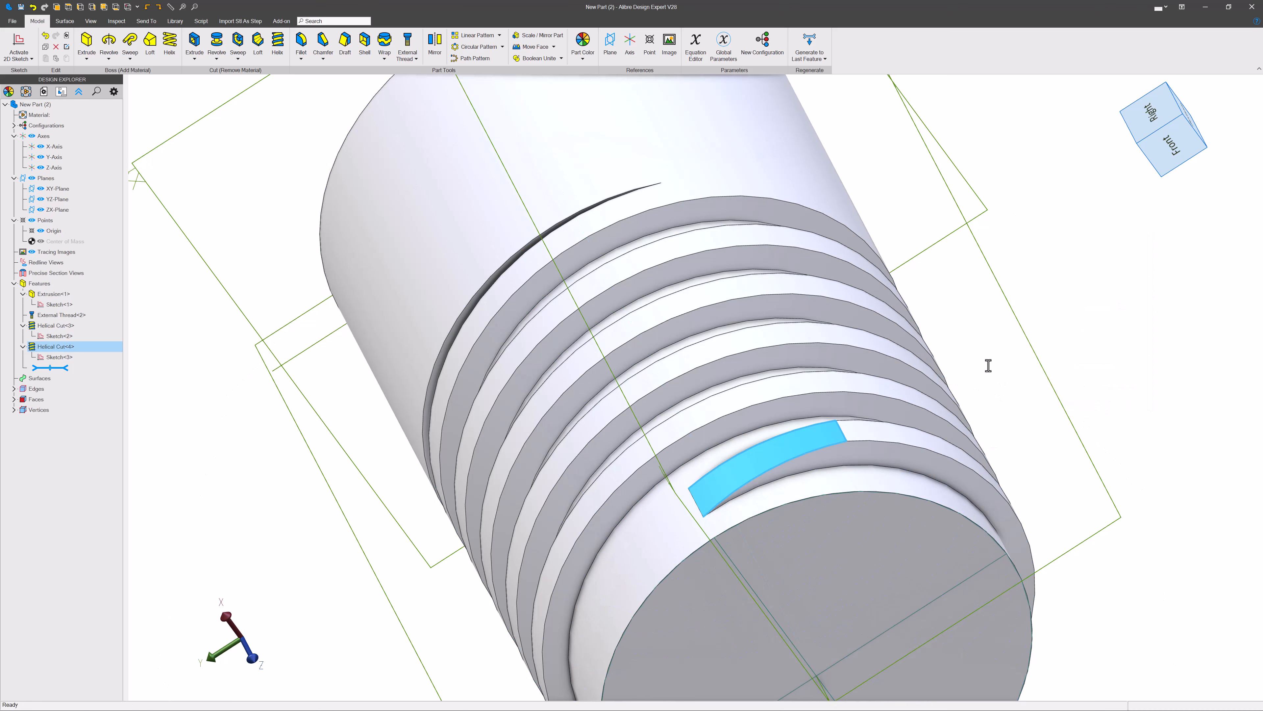
Step: Delete the second, tapered helical cut from the thread's start while keeping its rectangle sketch
middle_drag(967, 412, 1035, 333)
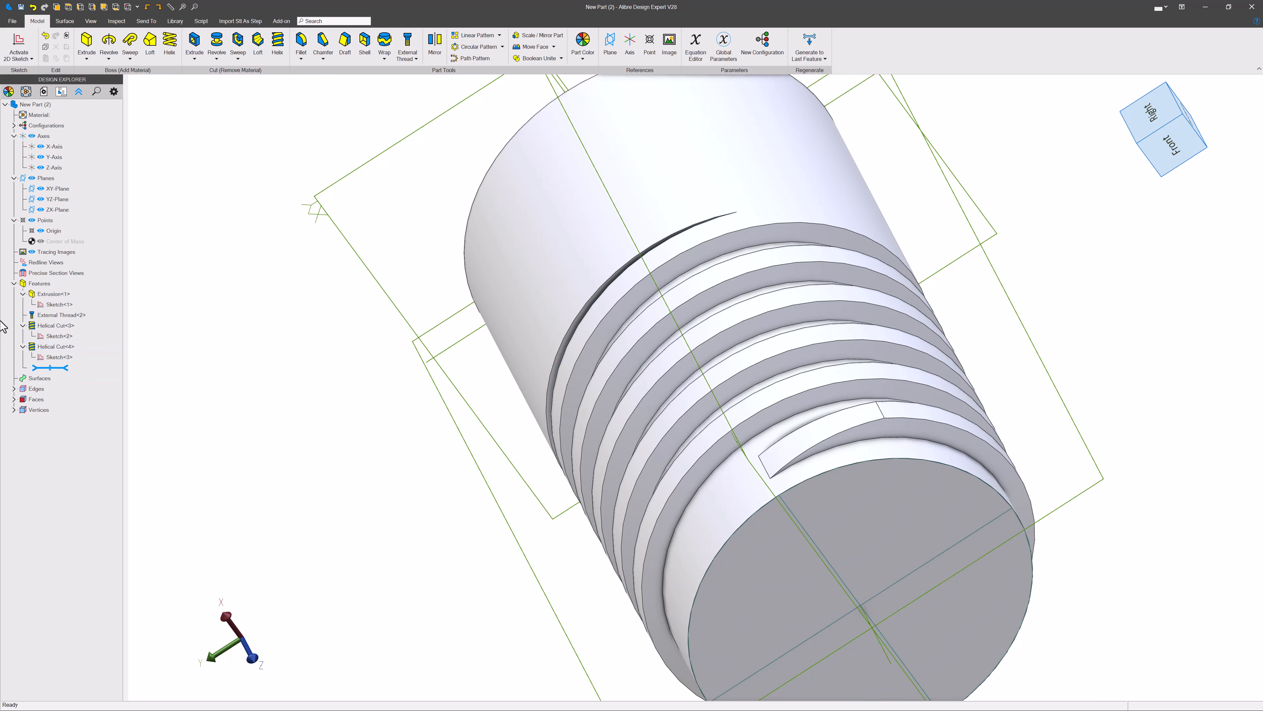
right_click(55, 346)
click(97, 387)
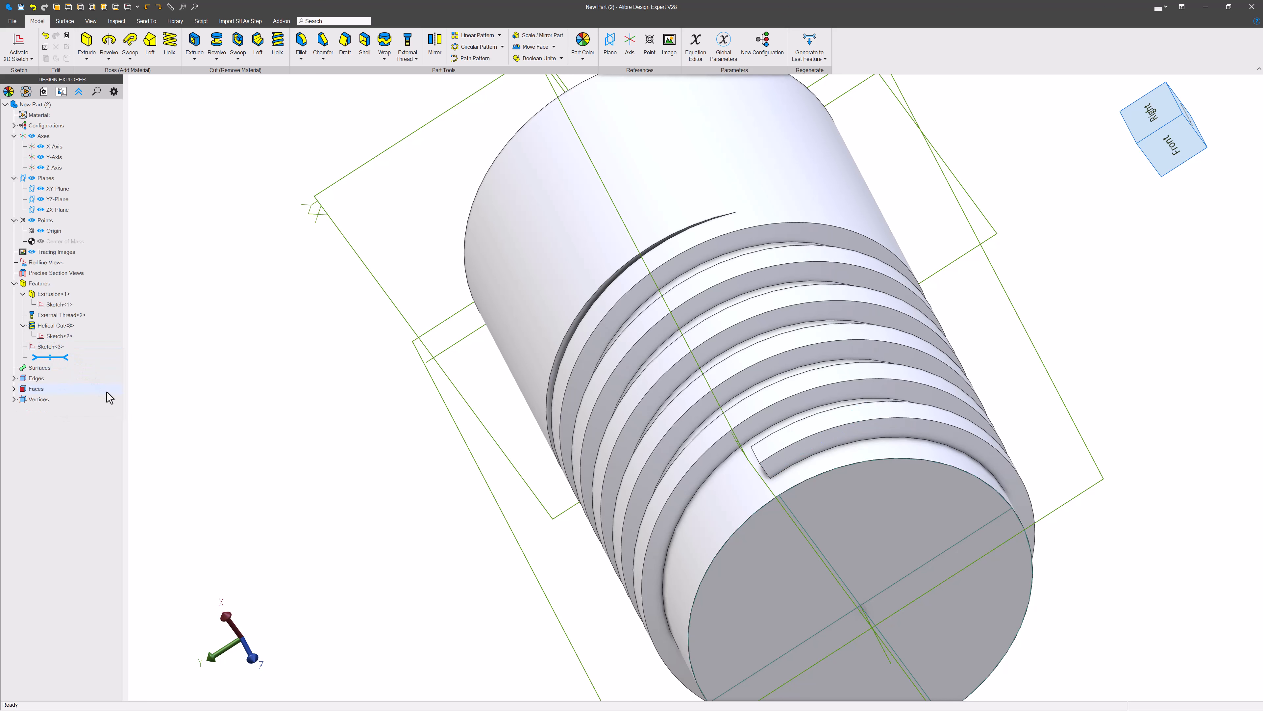
Step: Insert a reference plane through the Z-axis at a reversed 35-degree angle from the ZX-Plane
middle_drag(567, 525, 604, 518)
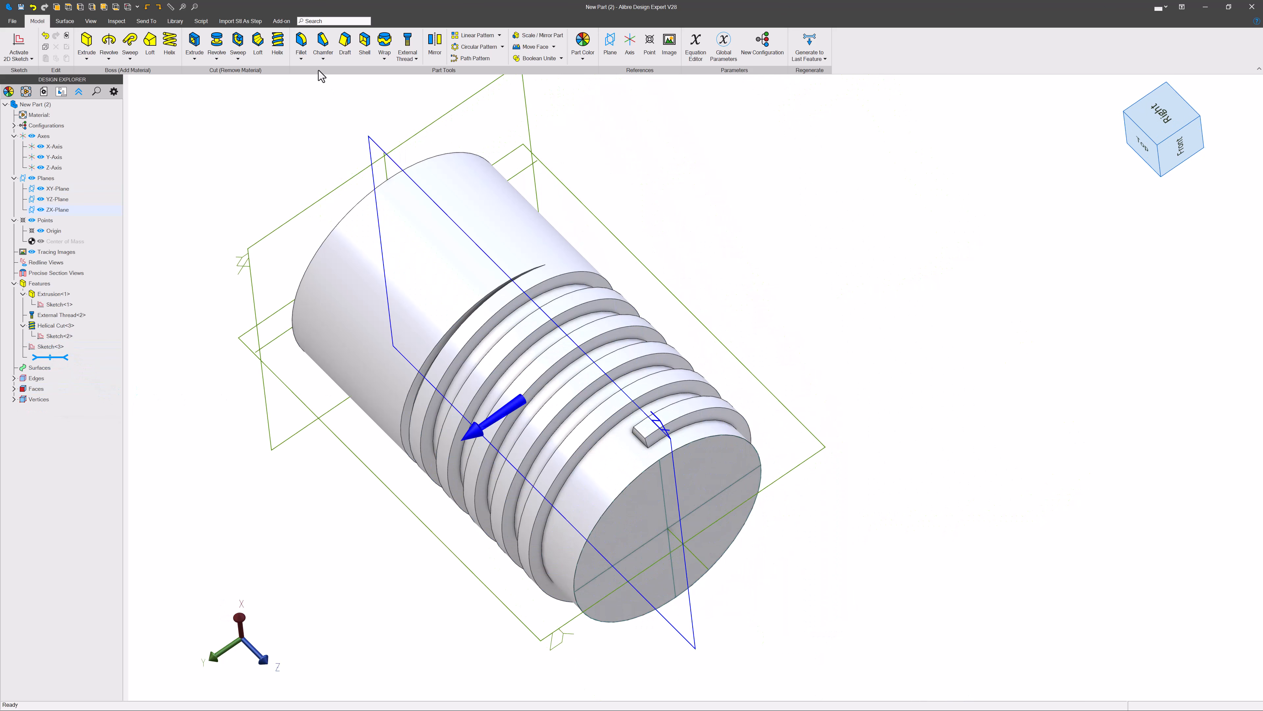
click(609, 42)
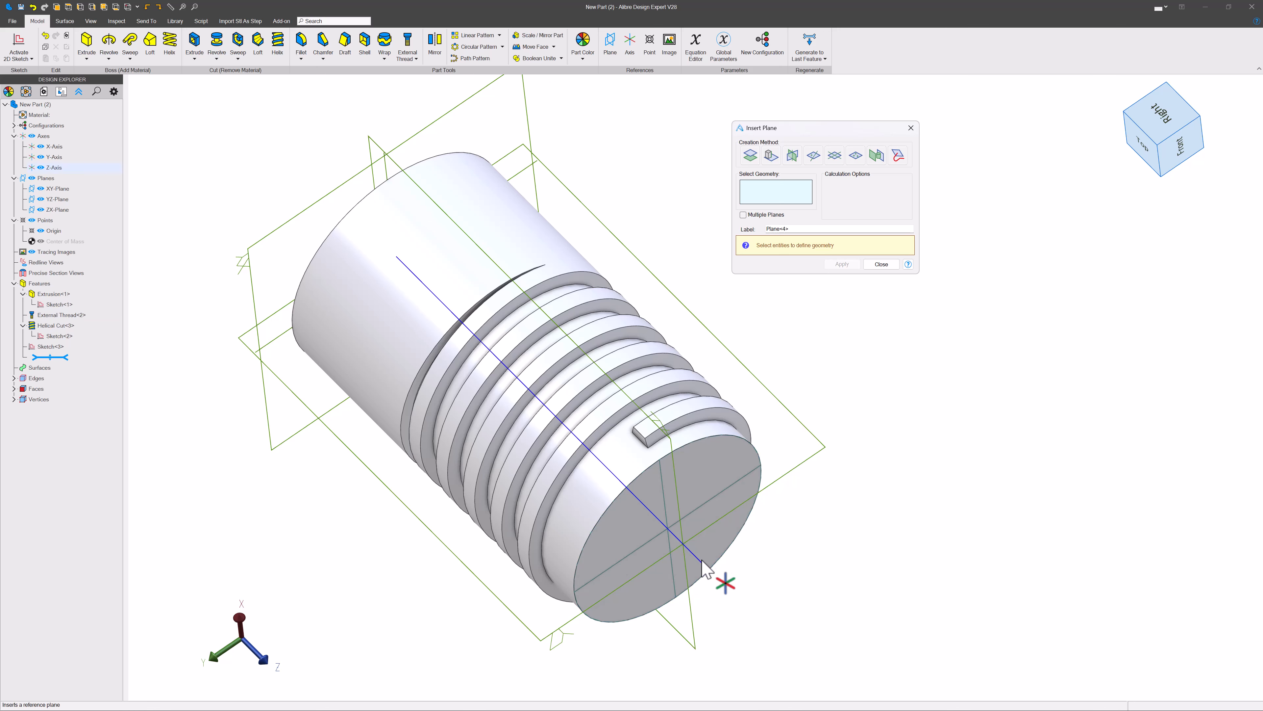
click(694, 475)
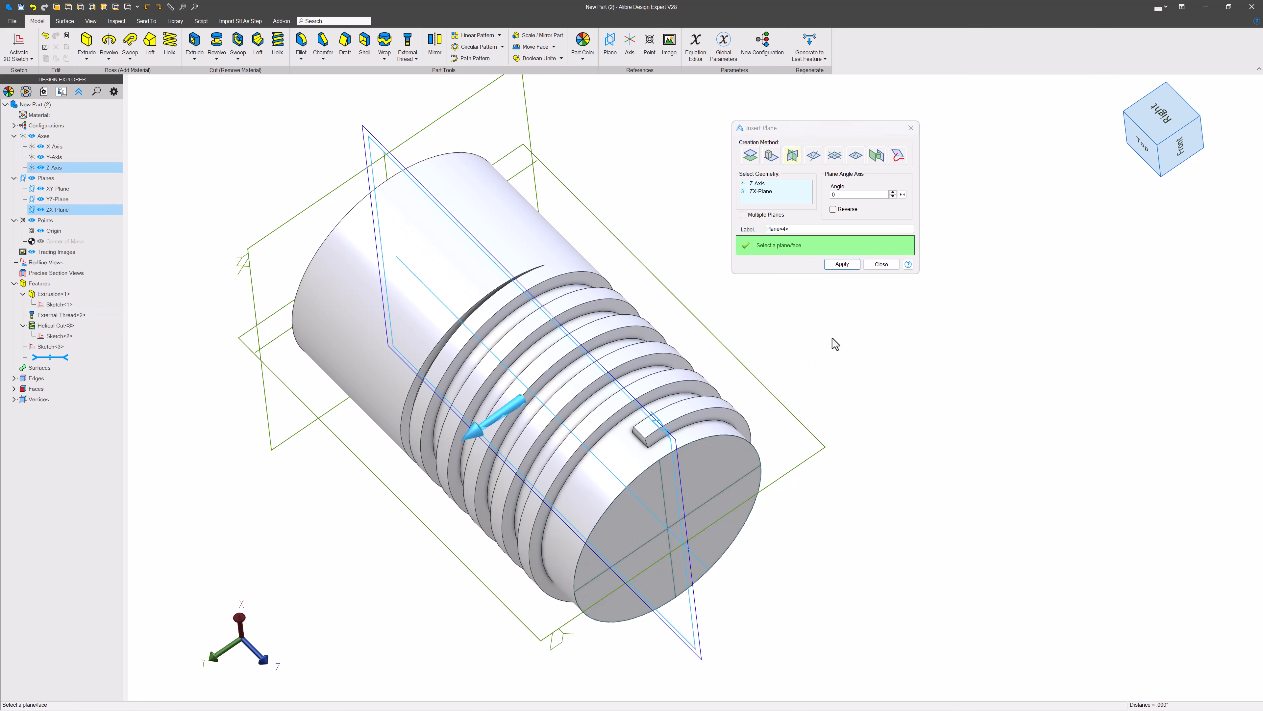
click(868, 197)
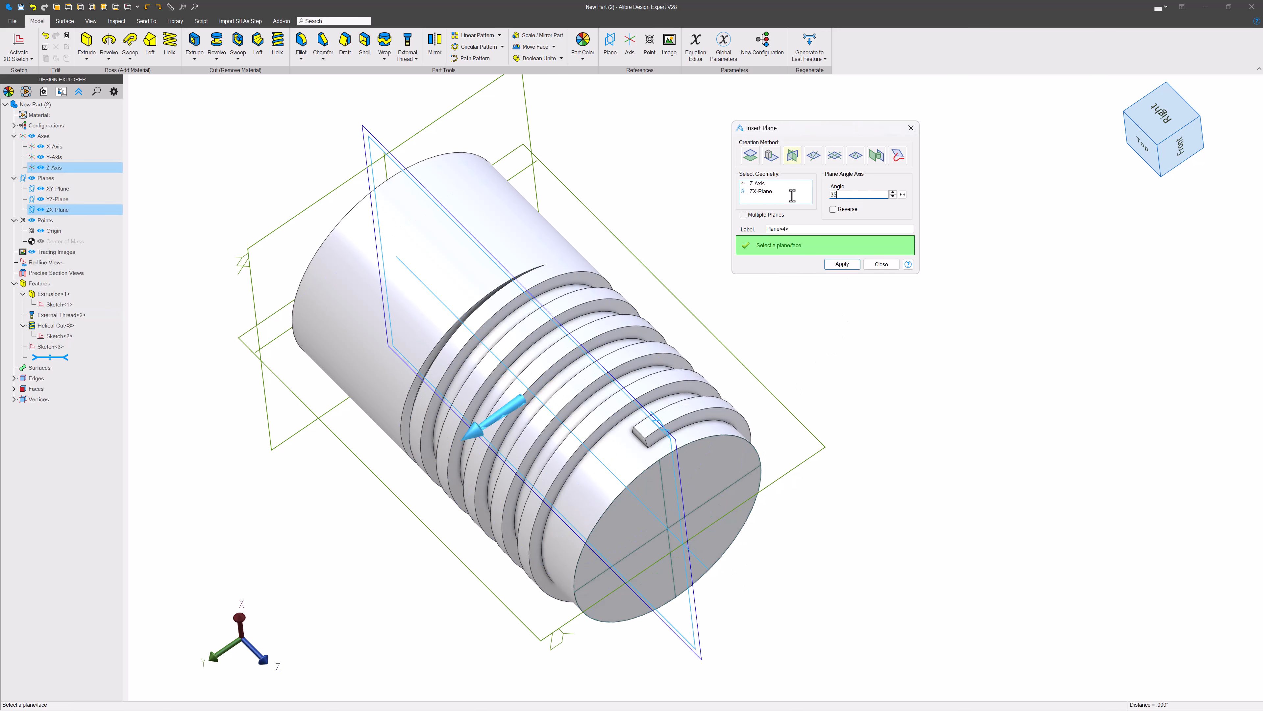
click(797, 194)
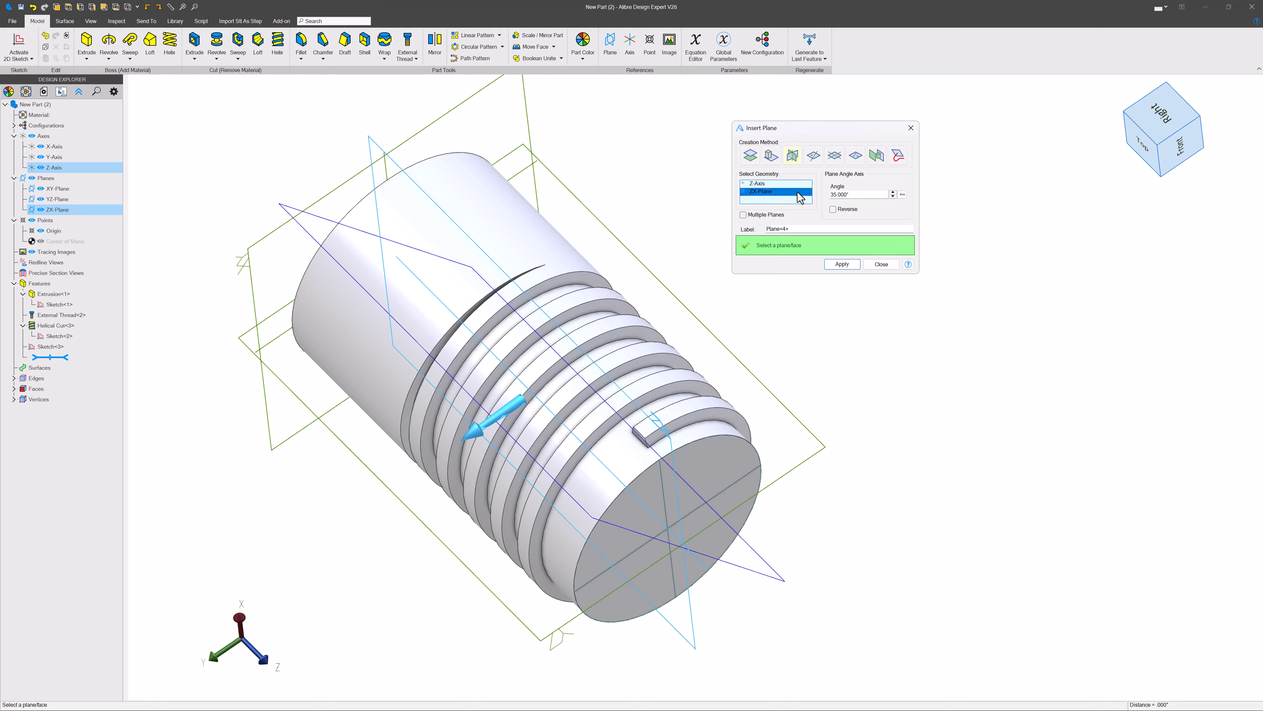
click(834, 210)
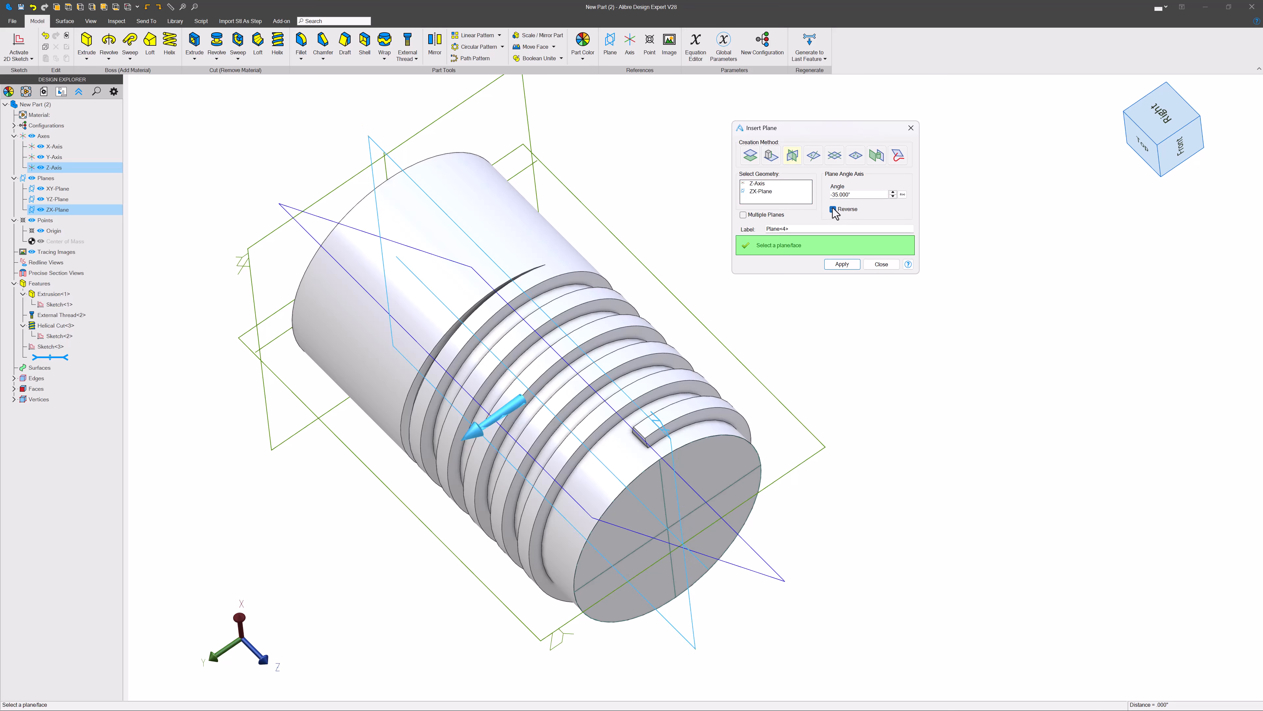
click(842, 264)
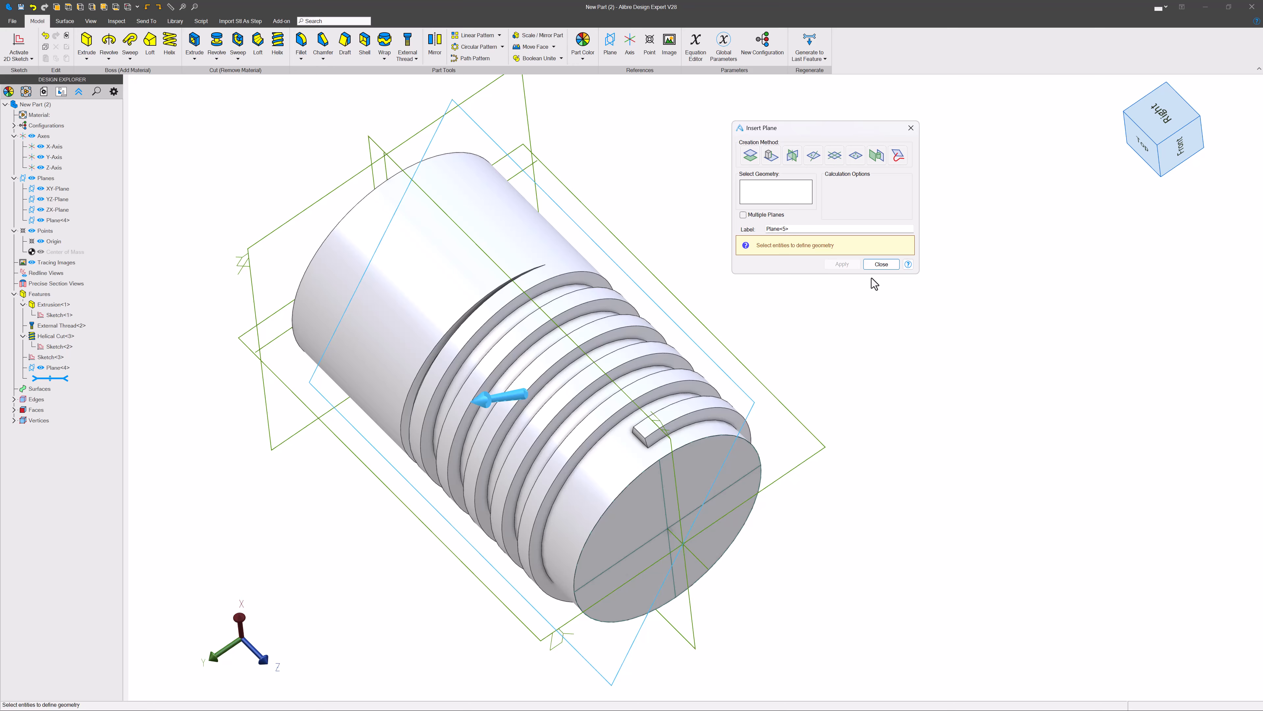
click(881, 264)
Step: Start a 2D sketch on the new angled plane
scroll(793, 398, down, 2)
mouse_move(716, 383)
middle_down()
mouse_move(684, 371)
mouse_move(703, 379)
middle_up()
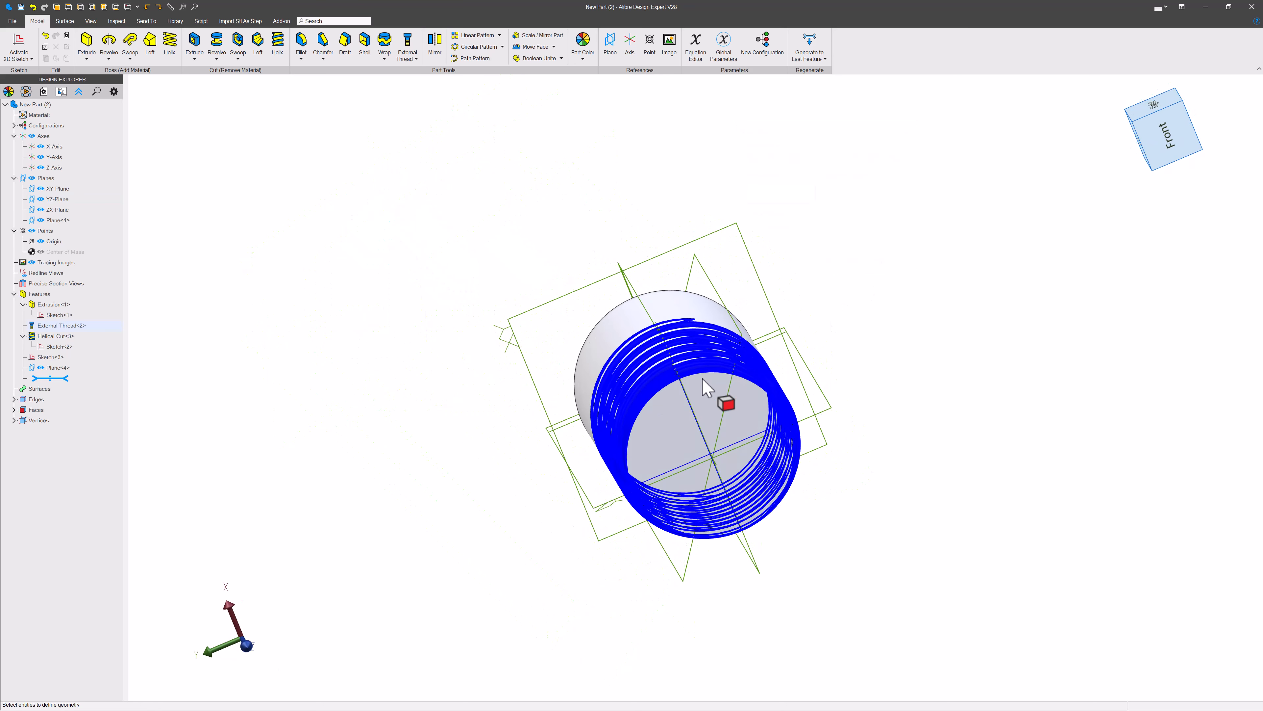
scroll(726, 383, up, 5)
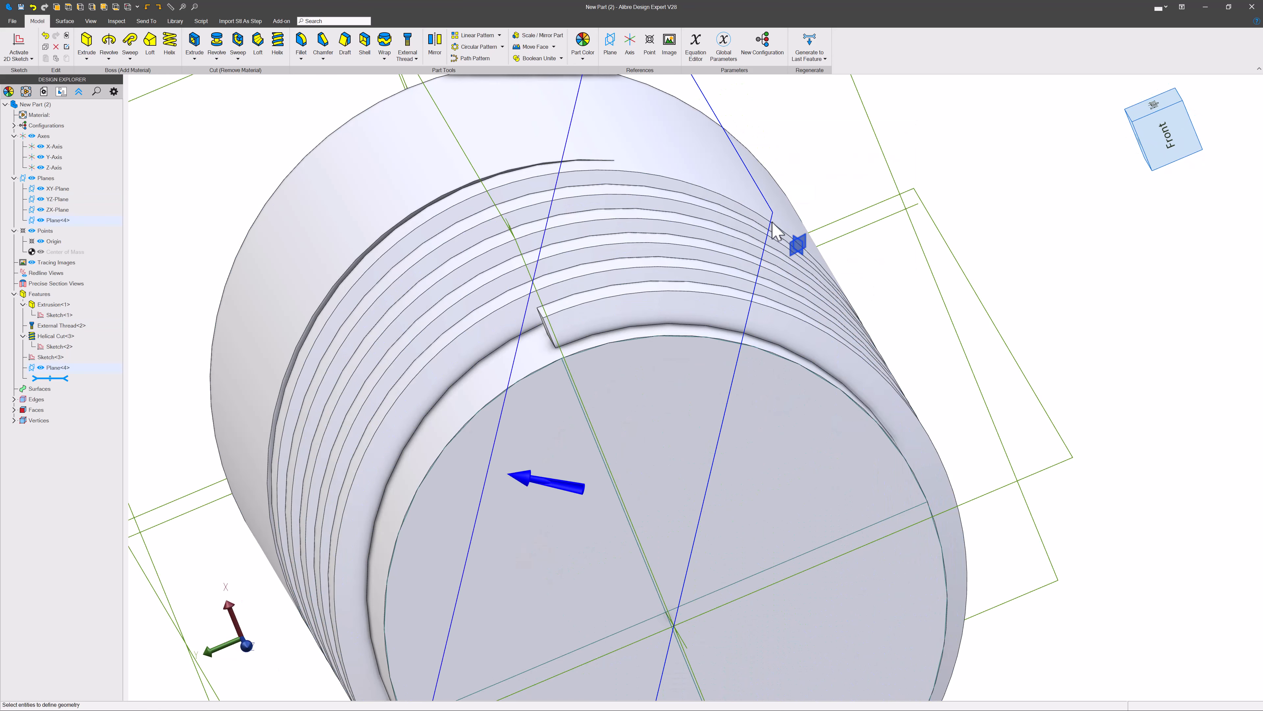
click(776, 231)
click(18, 44)
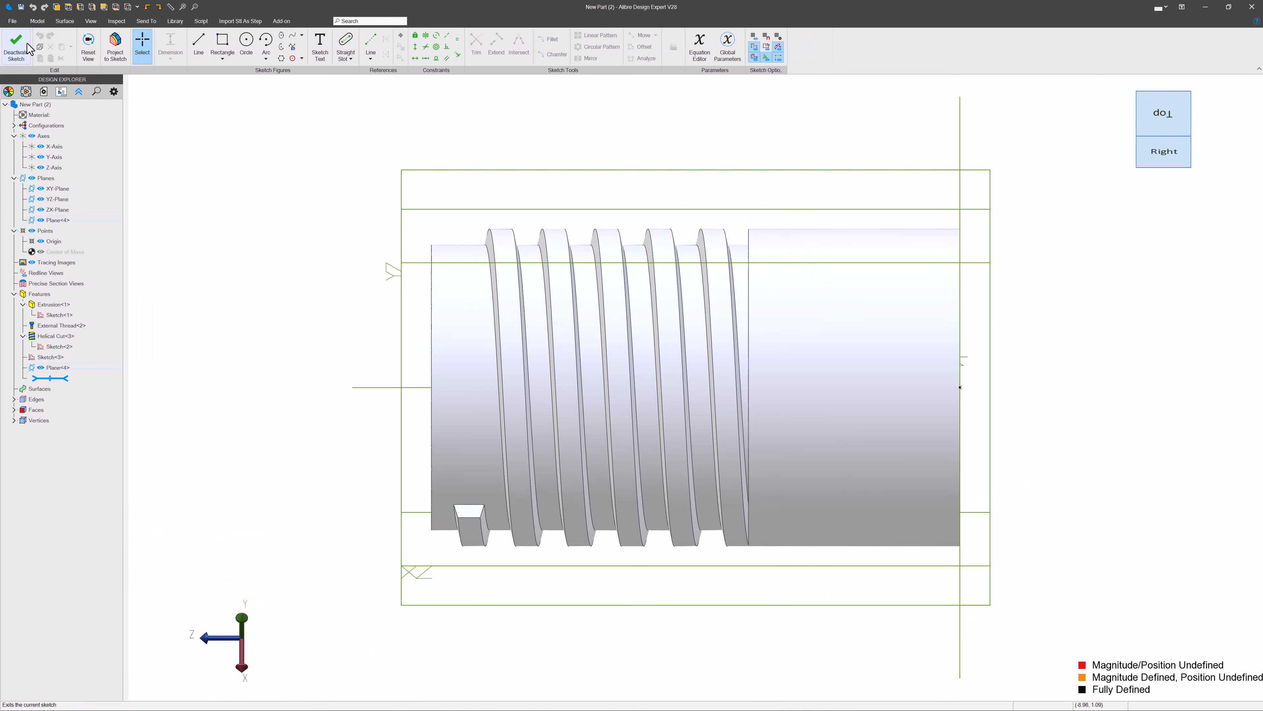
Step: Project the deleted cut's rectangle sketch into the new sketch as reference figures, maintaining association to the source entity
scroll(506, 453, up, 5)
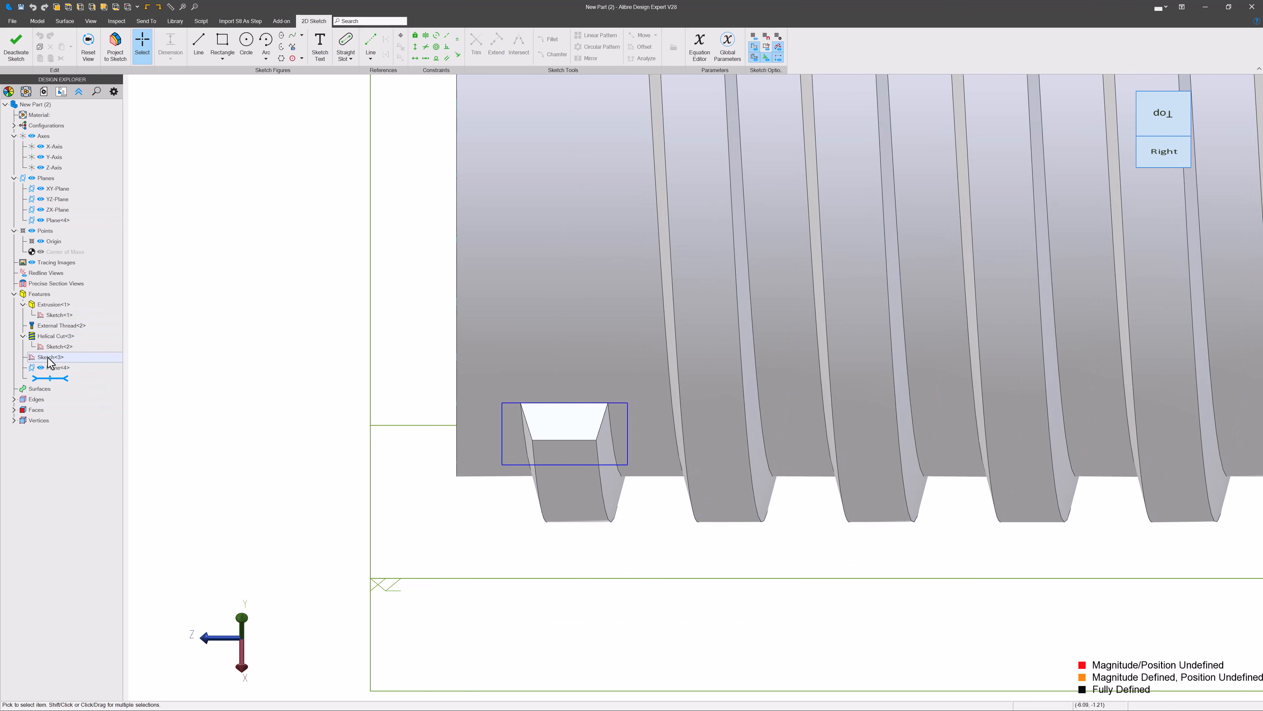
click(115, 46)
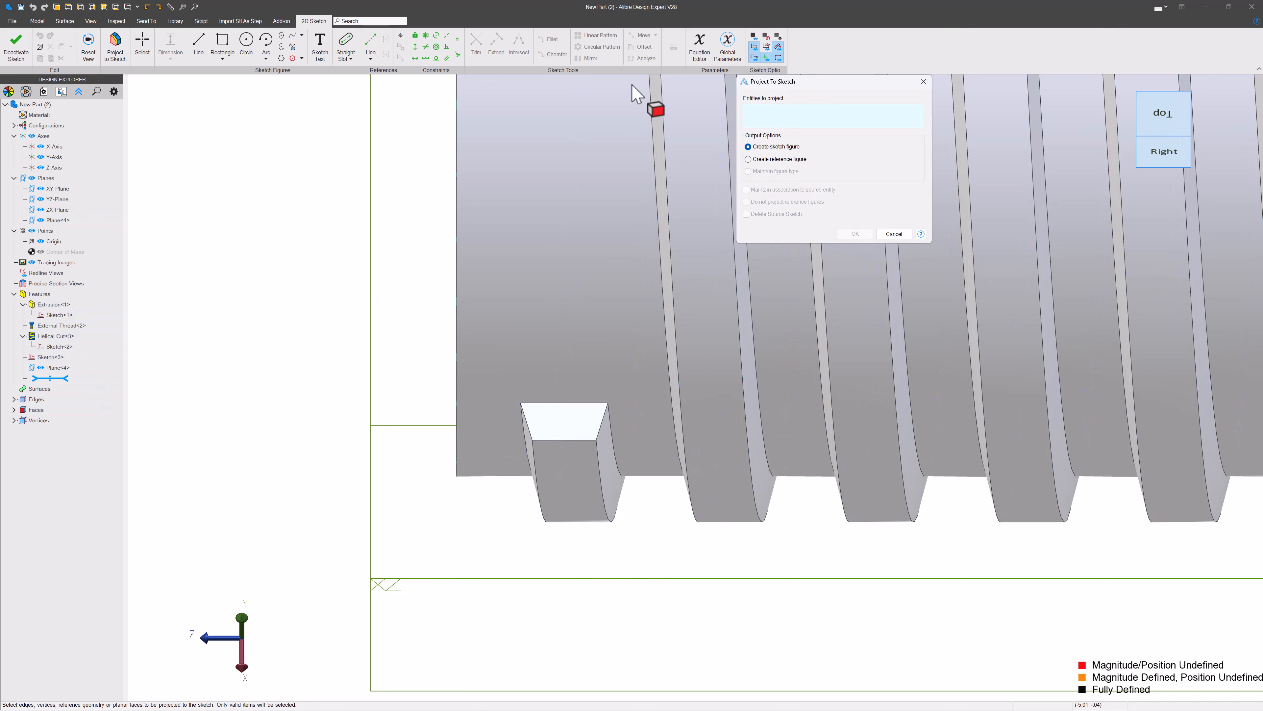
click(748, 160)
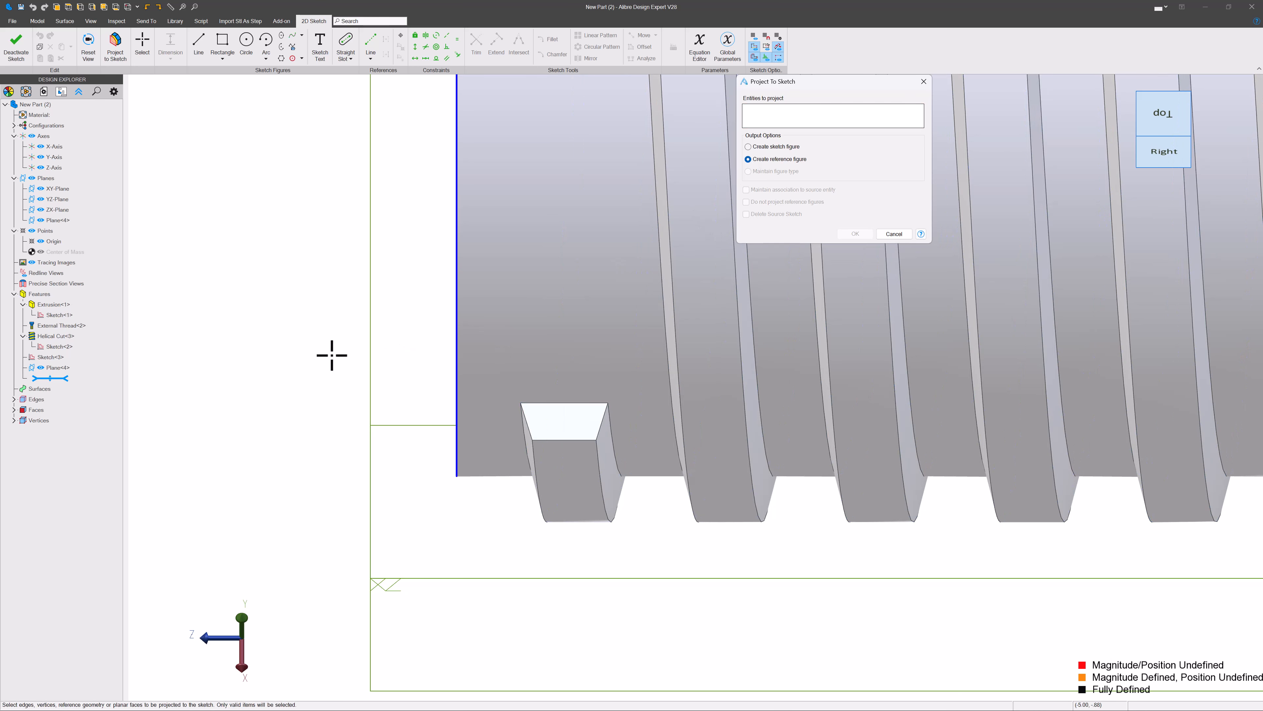
click(51, 357)
click(746, 190)
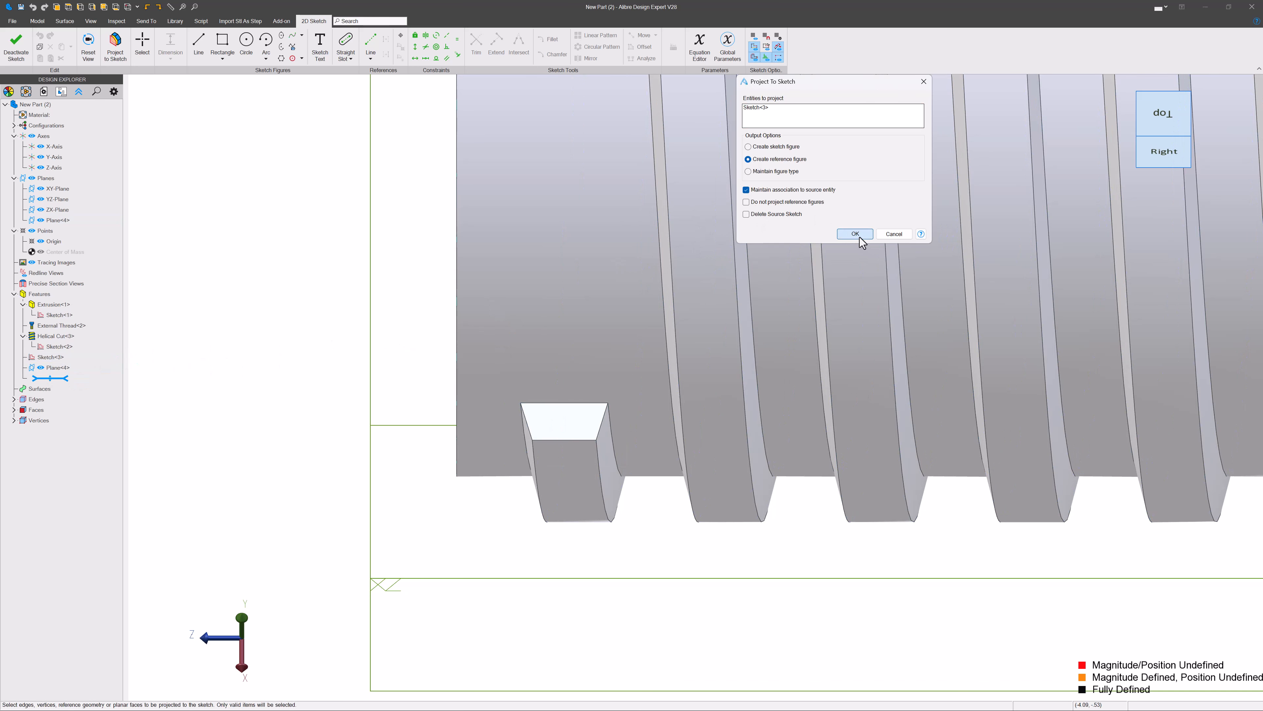
click(855, 233)
Step: Sketch a rectangle just outside the thread crest, beyond the projected reference rectangle
click(222, 45)
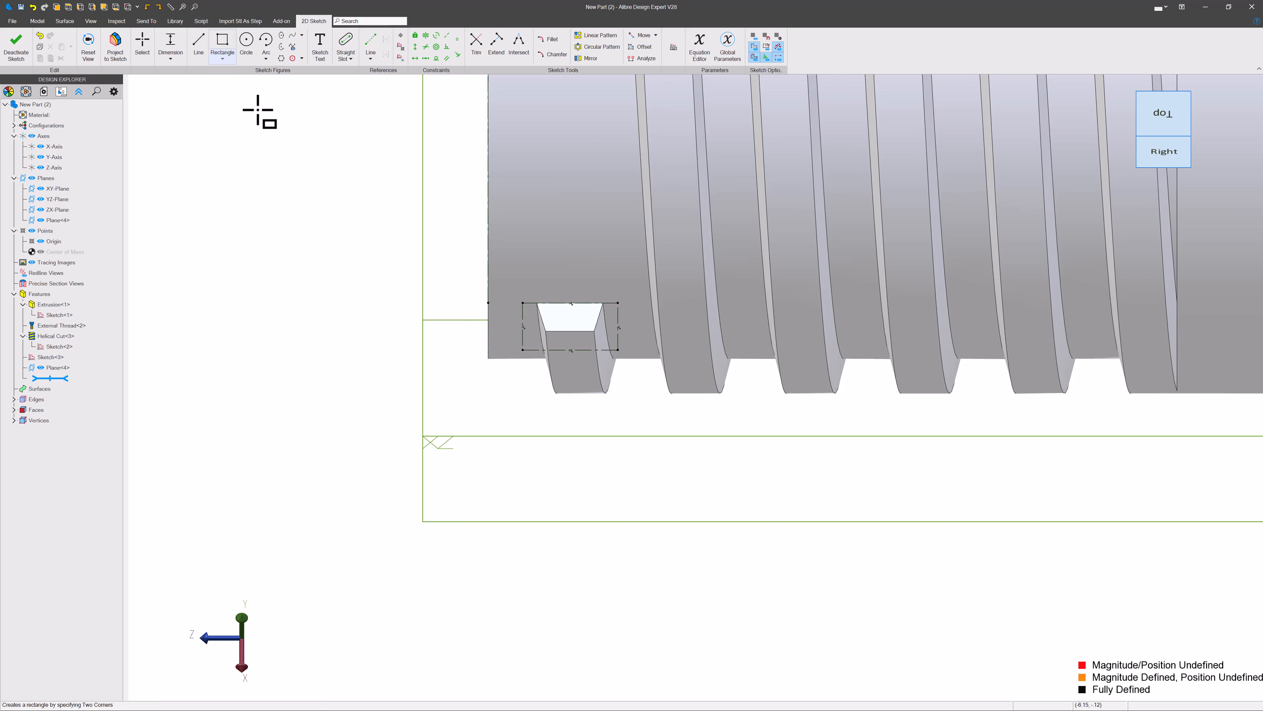
click(522, 406)
click(633, 426)
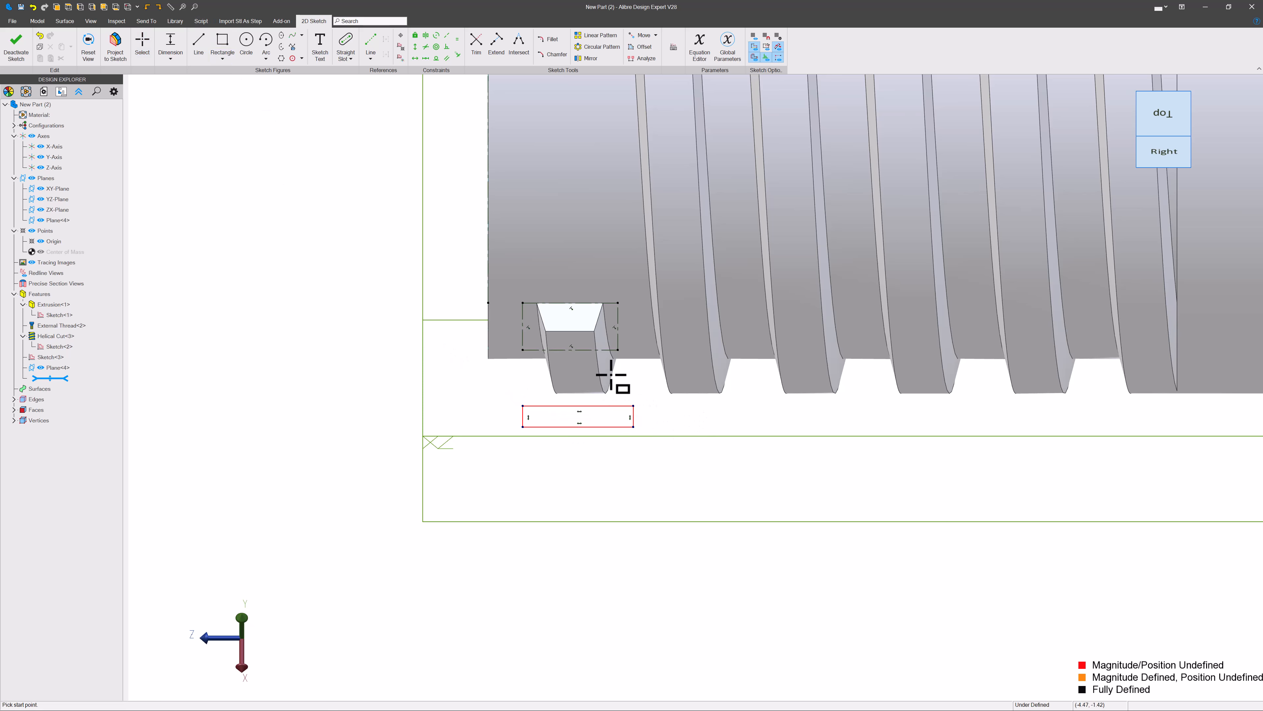
key(Escape)
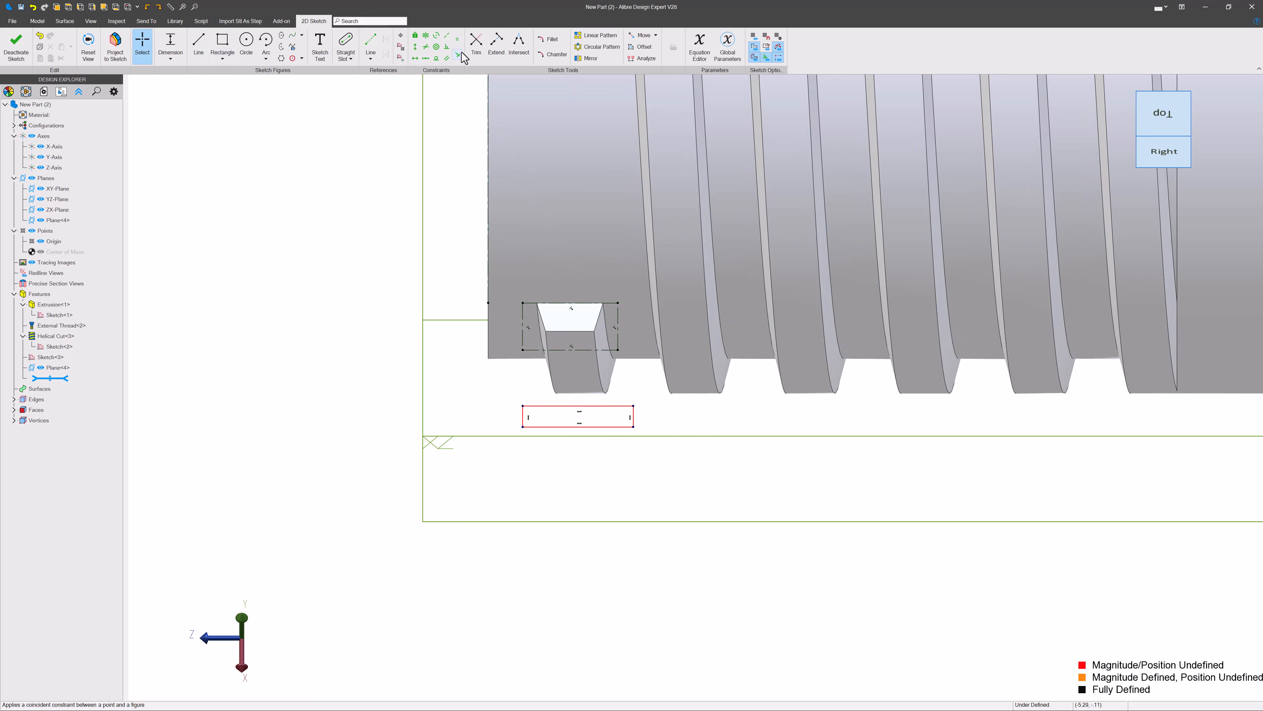
Step: Make the new rectangle's short side equal in length to the projected rectangle's short side
click(457, 39)
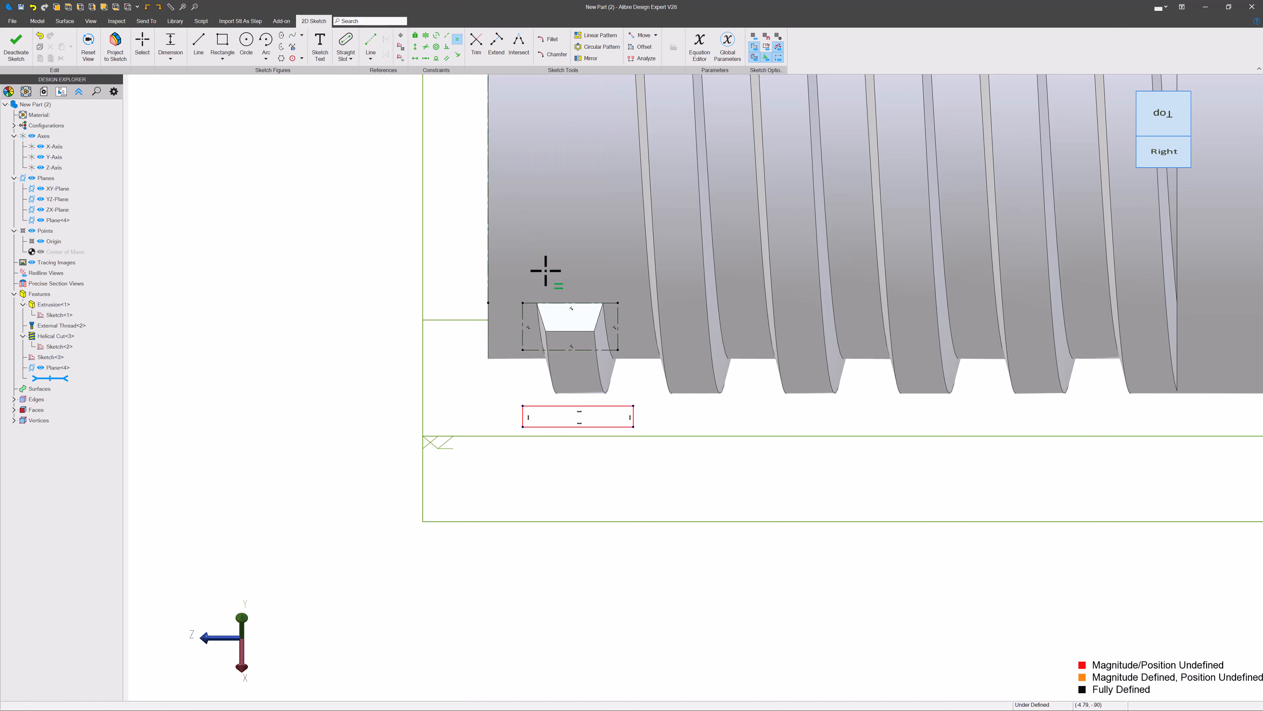
click(526, 319)
click(522, 420)
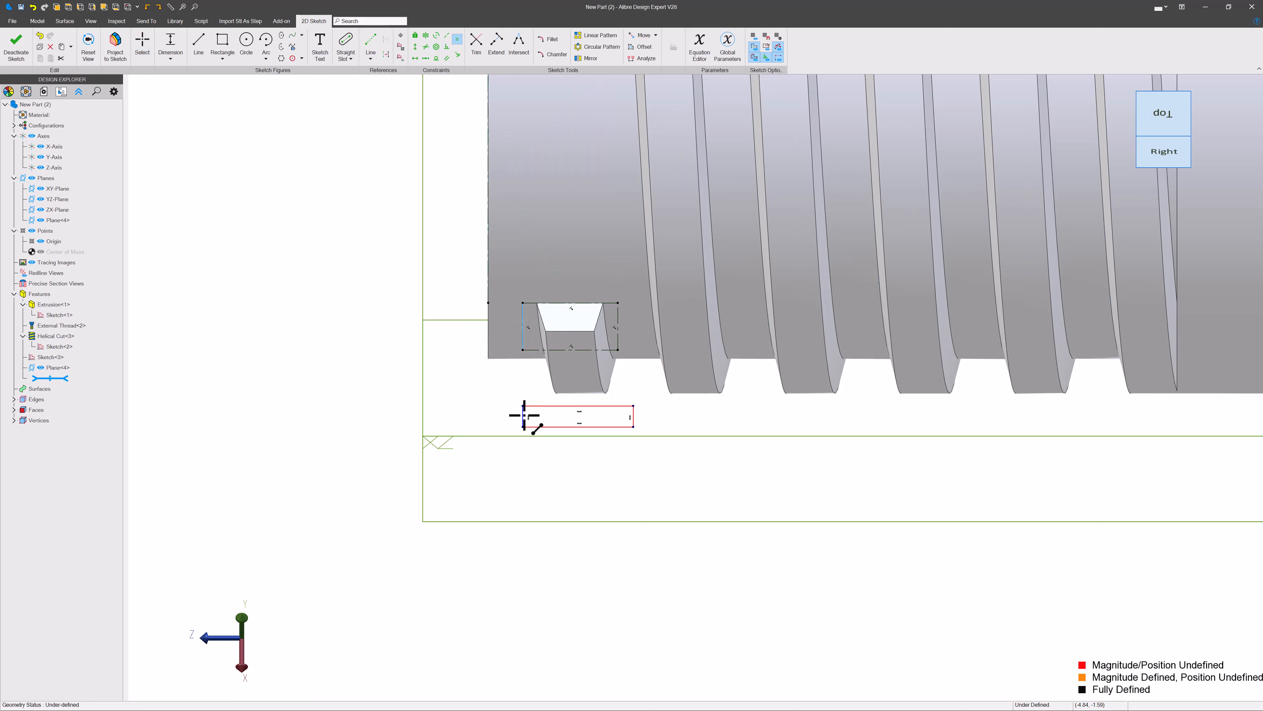
click(523, 412)
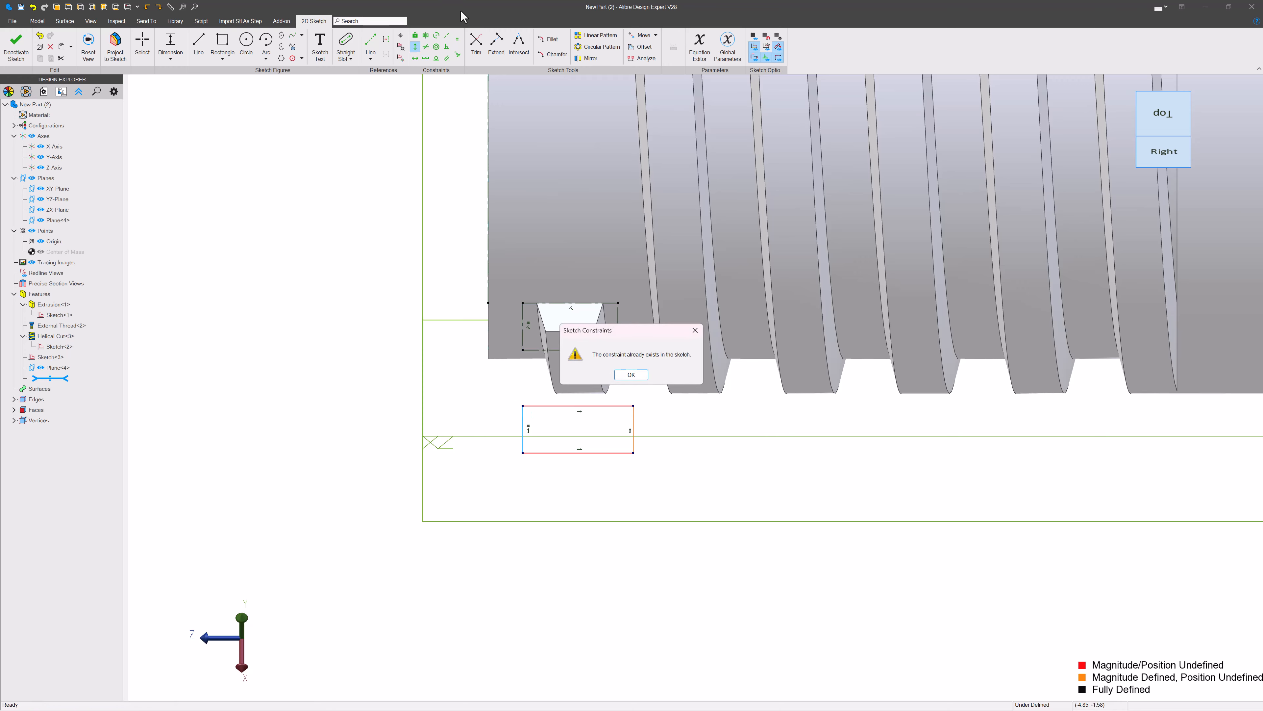
click(631, 374)
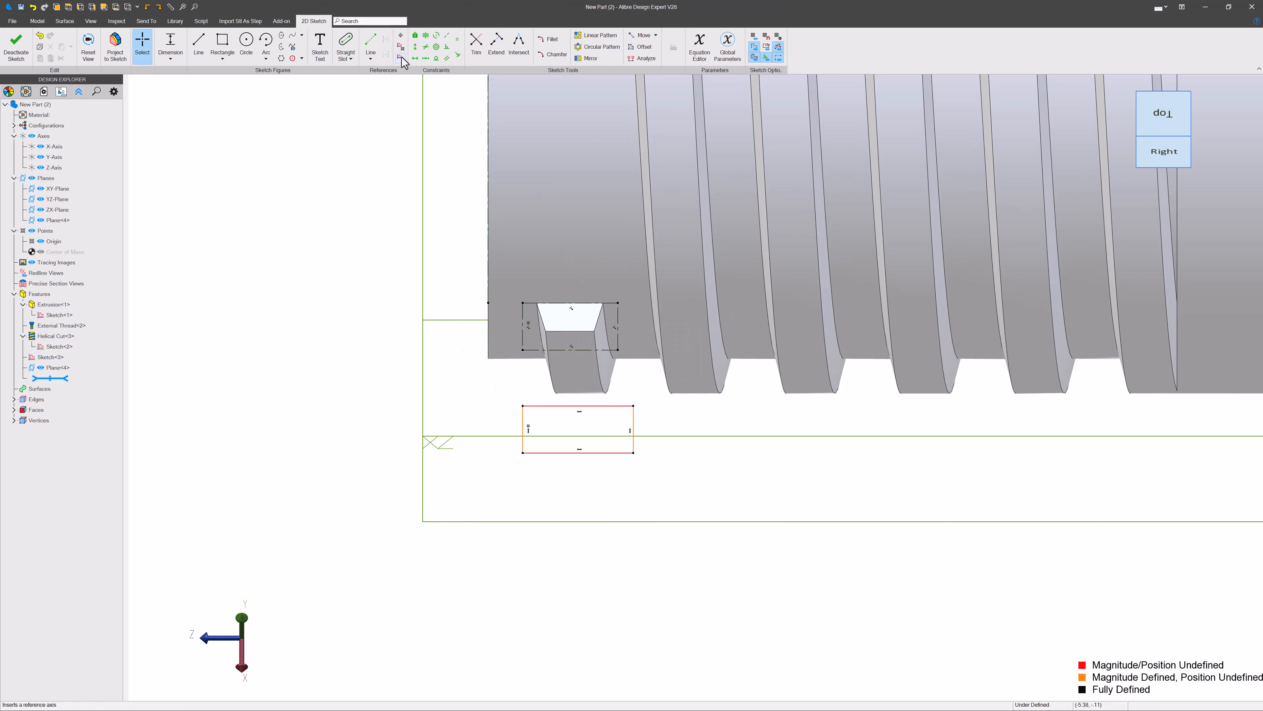
Step: Align both near corners of the new rectangle vertically with the matching corners of the projected rectangle
click(415, 46)
click(523, 349)
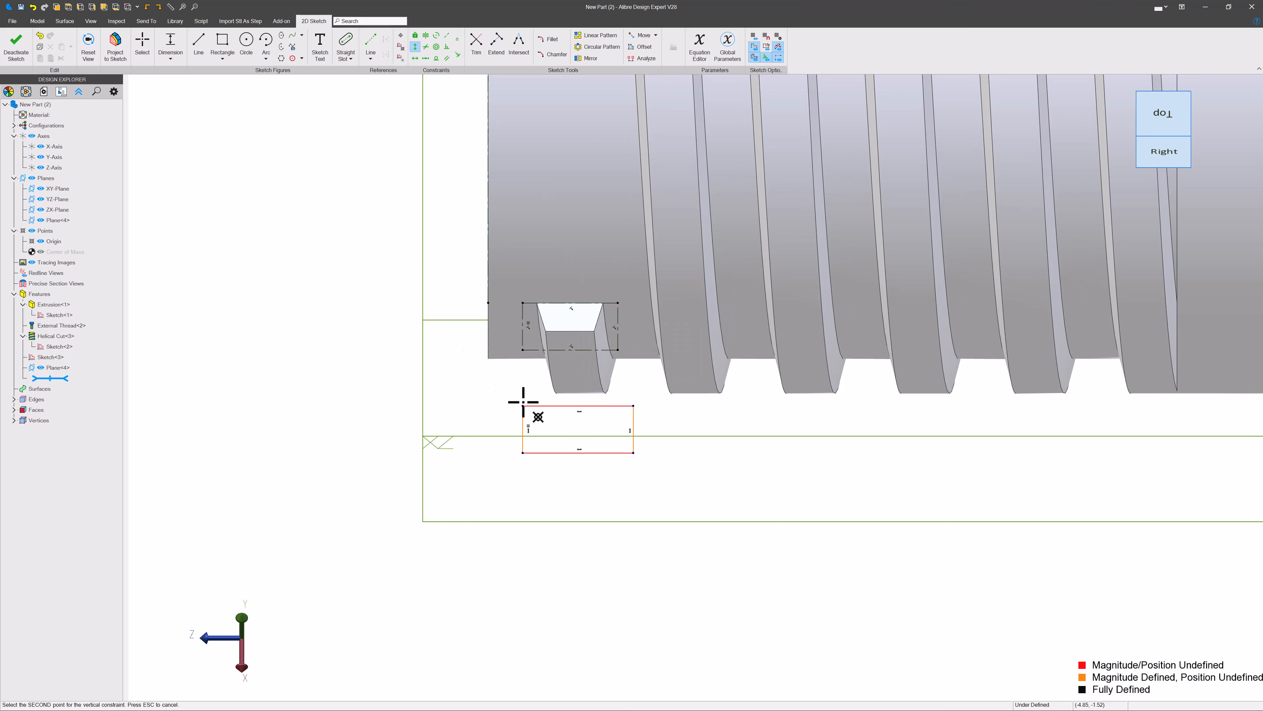
click(522, 406)
click(617, 349)
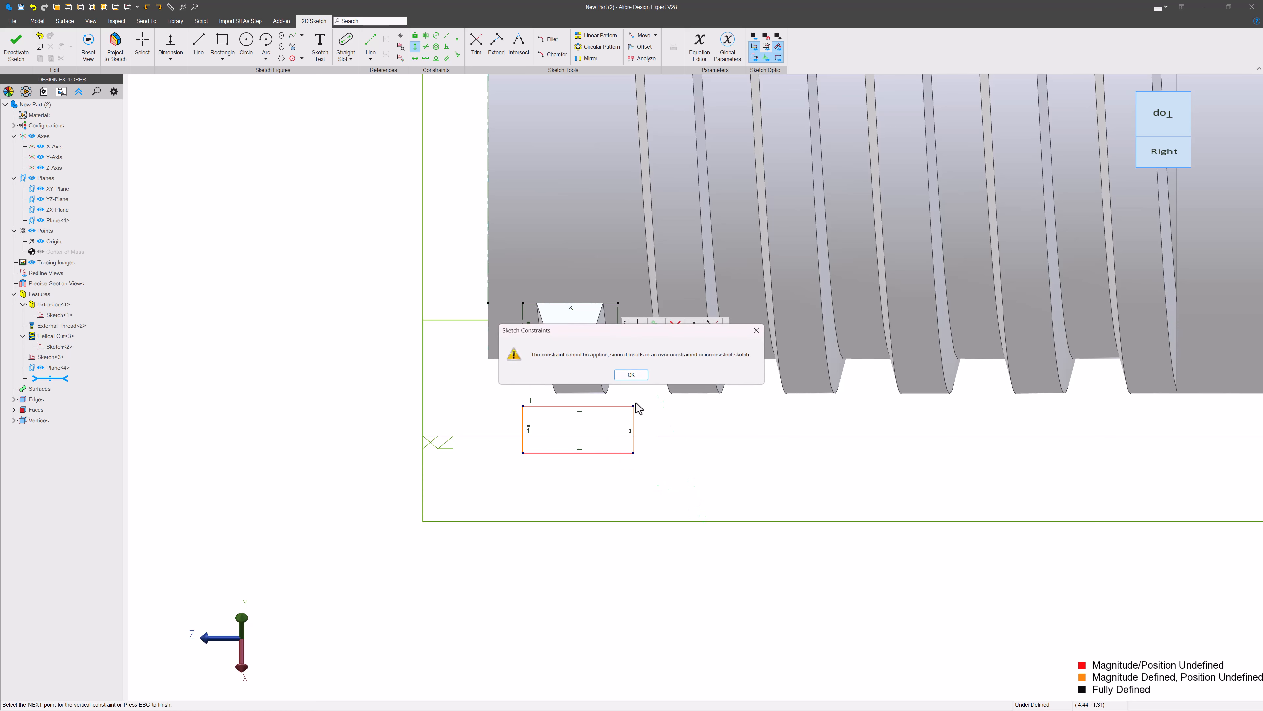
click(639, 378)
click(633, 406)
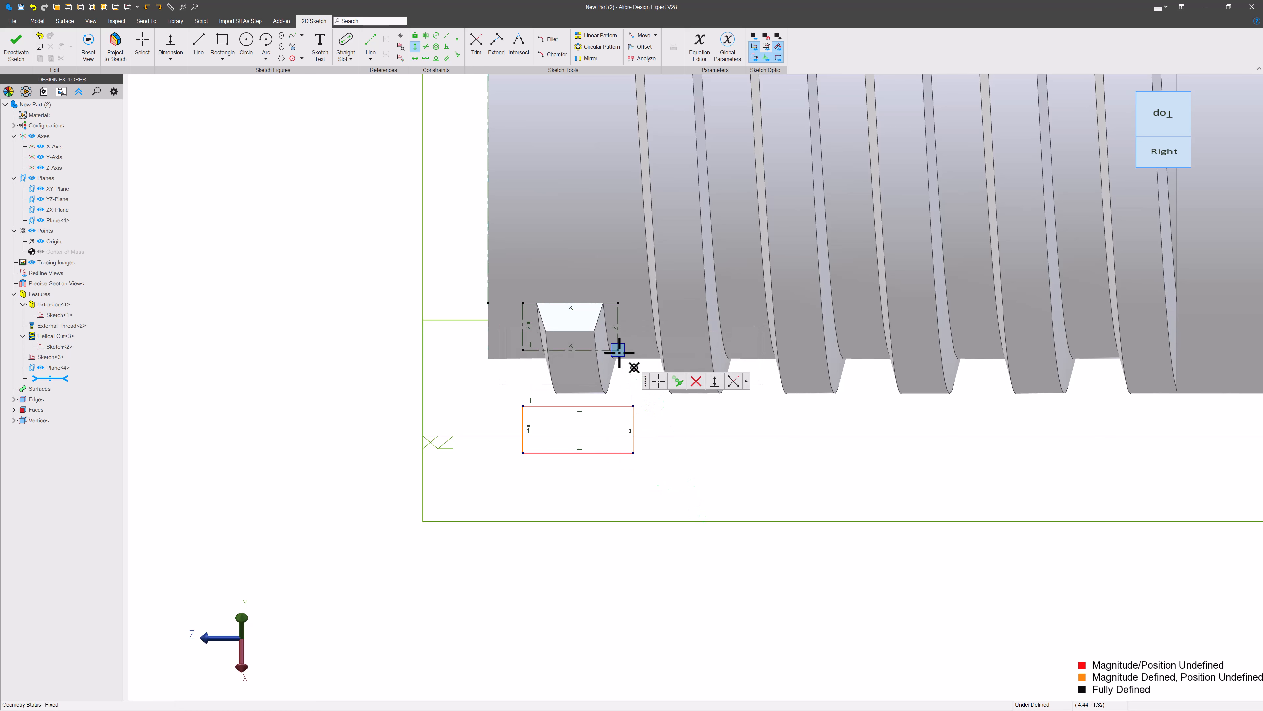
click(617, 349)
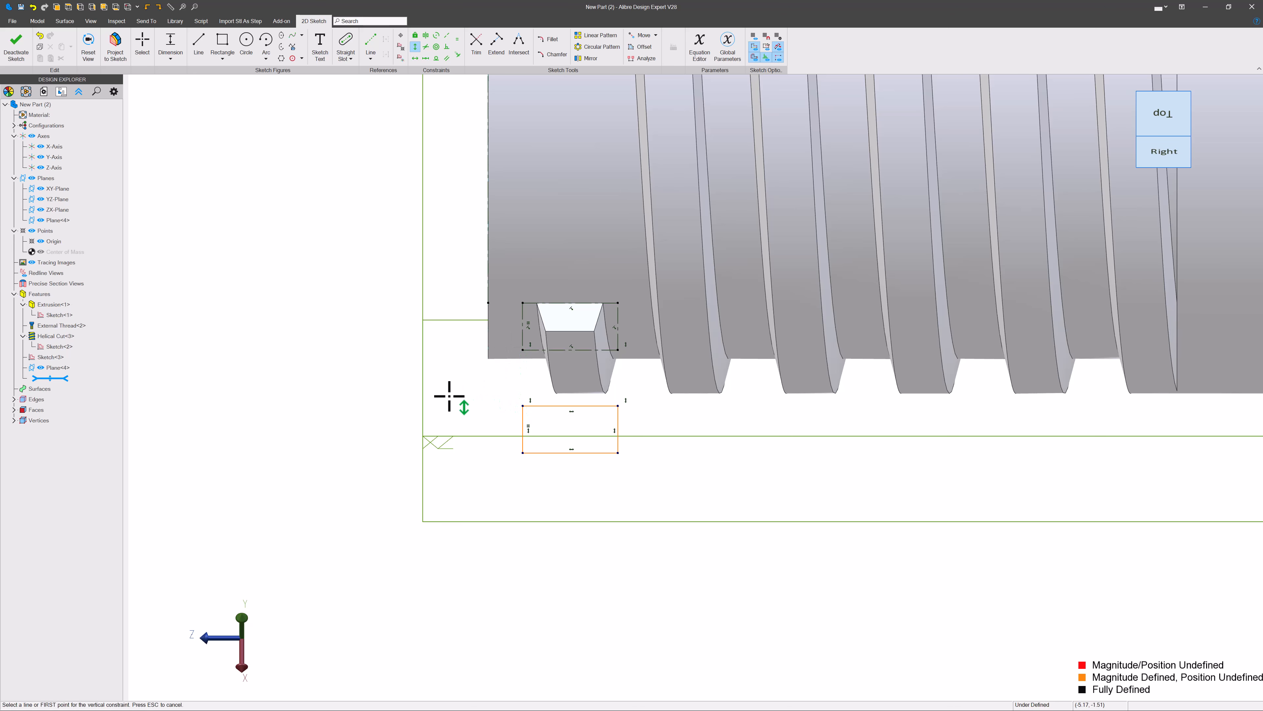
key(Escape)
Step: Dimension the new rectangle's inner edge 1.500 from the shaft's centre axis and close the sketch
scroll(517, 434, down, 3)
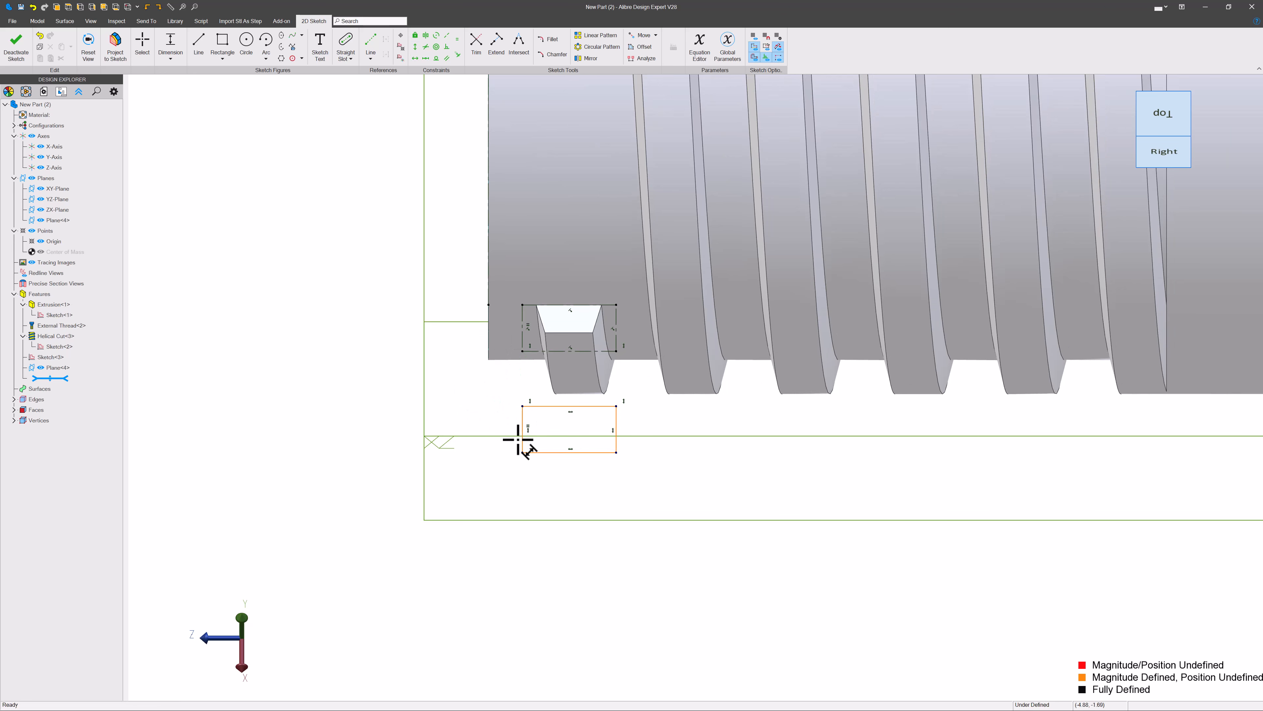
click(490, 202)
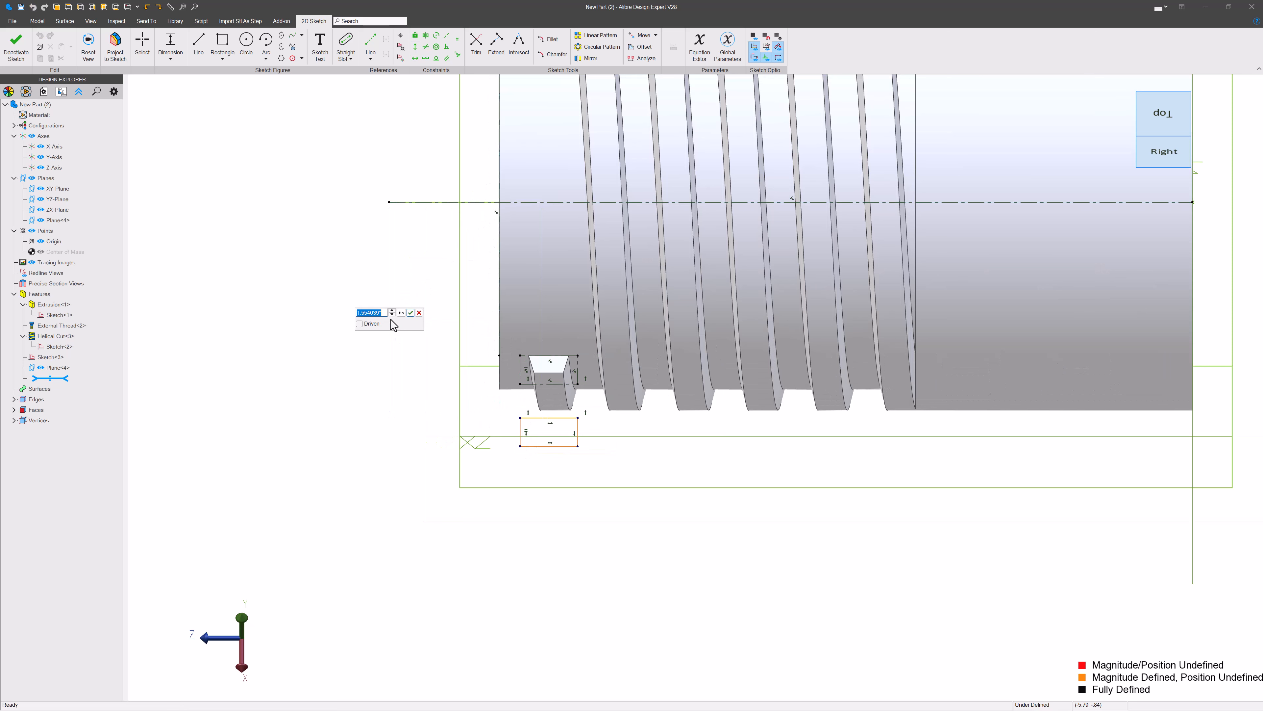
key(Return)
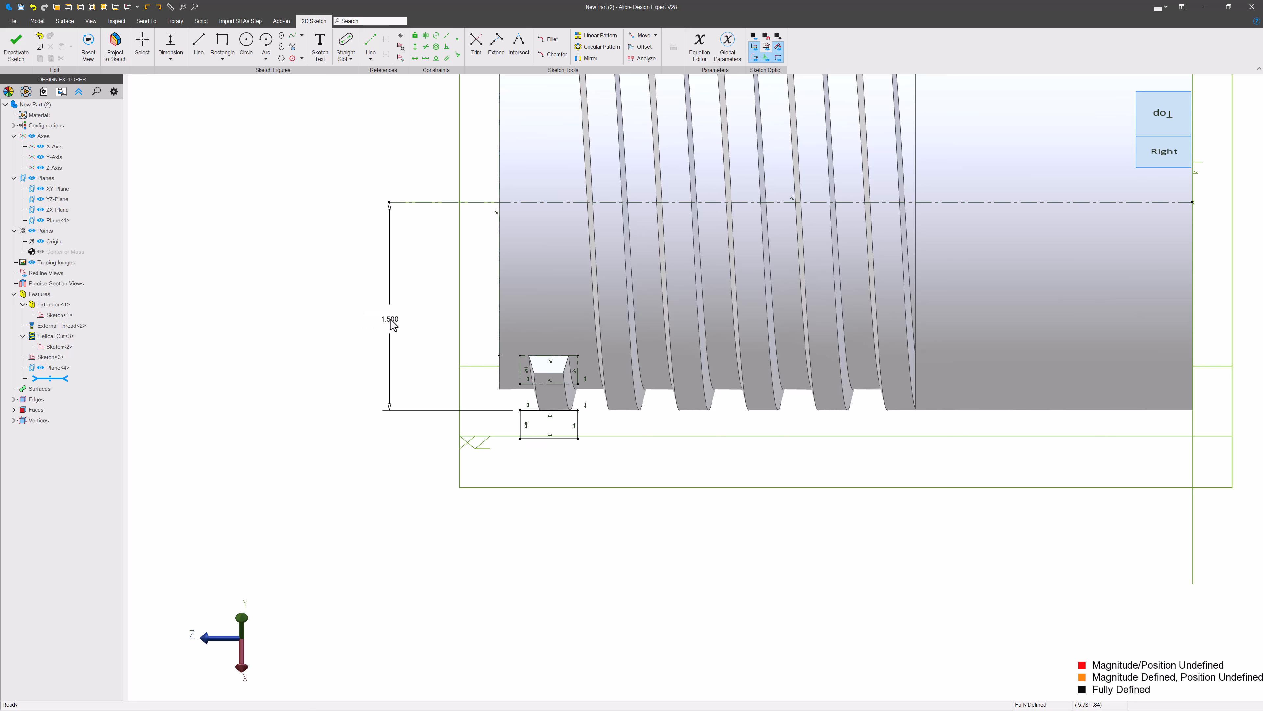
scroll(551, 450, up, 8)
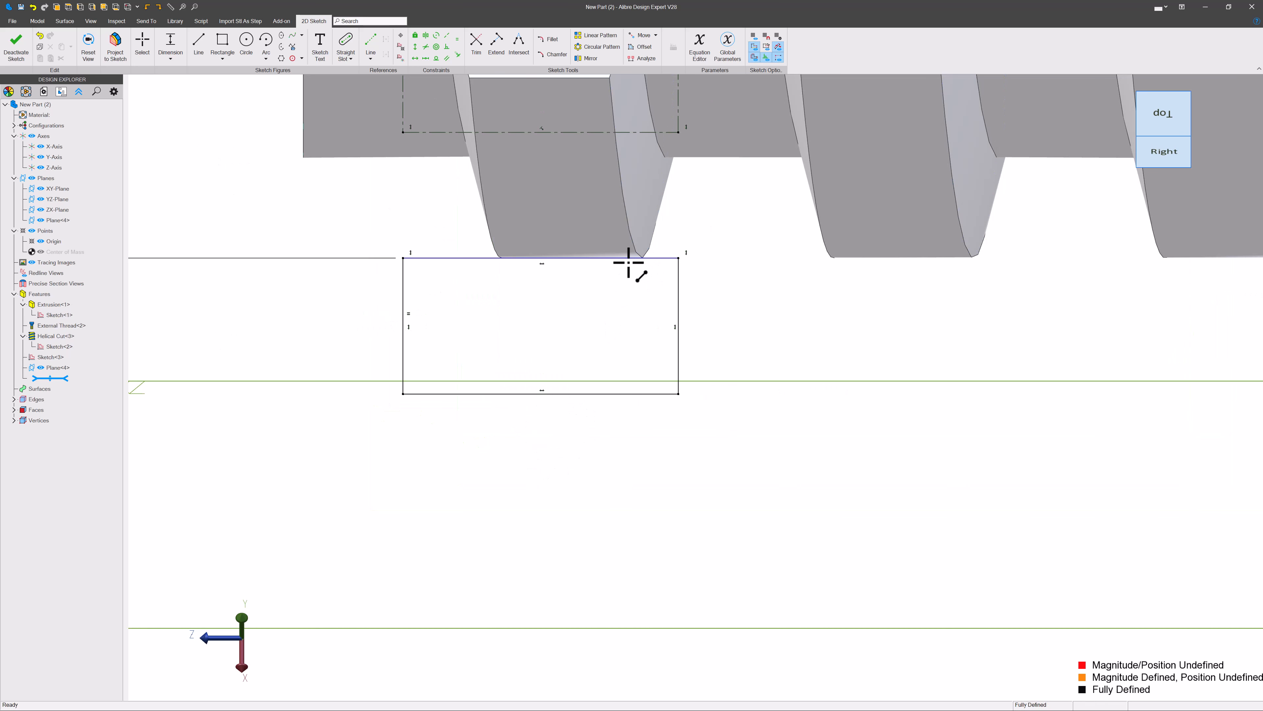
scroll(593, 262, down, 6)
click(15, 46)
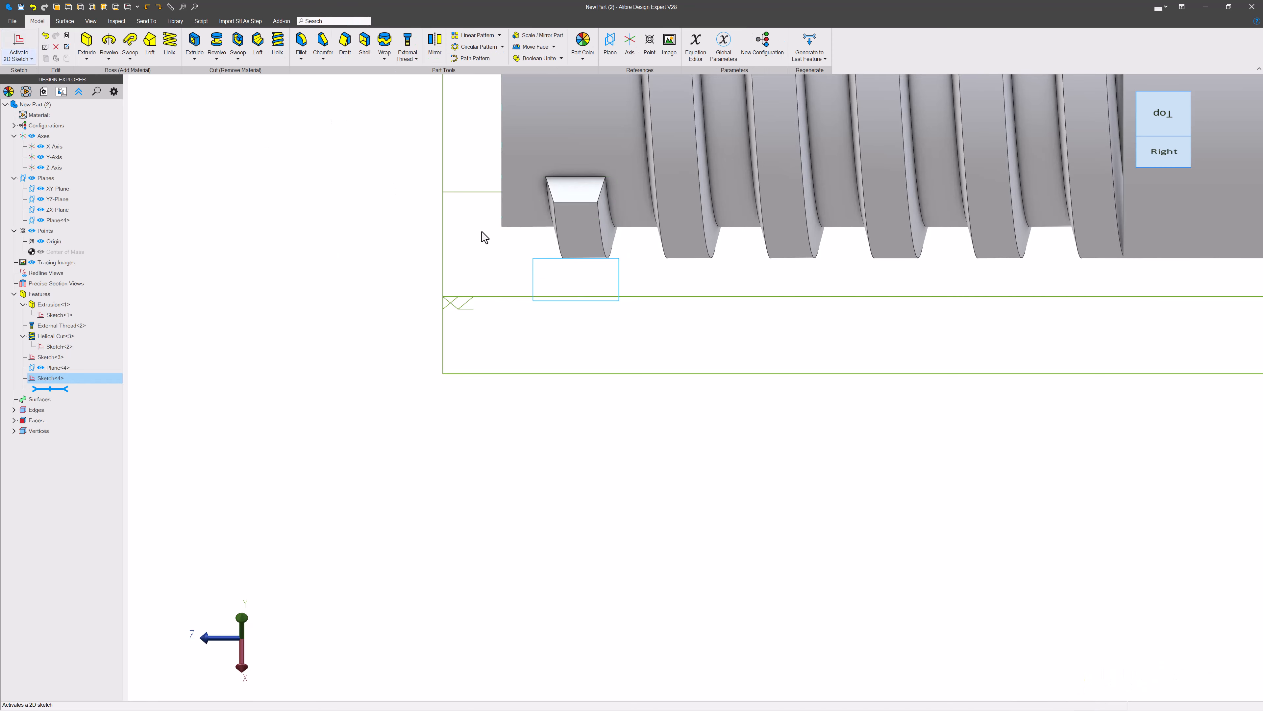
Step: Hide the reference geometry and show the sketches so both rectangle profiles are available around the thread's start
scroll(538, 285, down, 2)
mouse_move(607, 294)
middle_down()
mouse_move(556, 134)
mouse_move(725, 86)
mouse_move(660, 169)
mouse_move(673, 130)
middle_up()
middle_drag(667, 380, 689, 363)
click(889, 343)
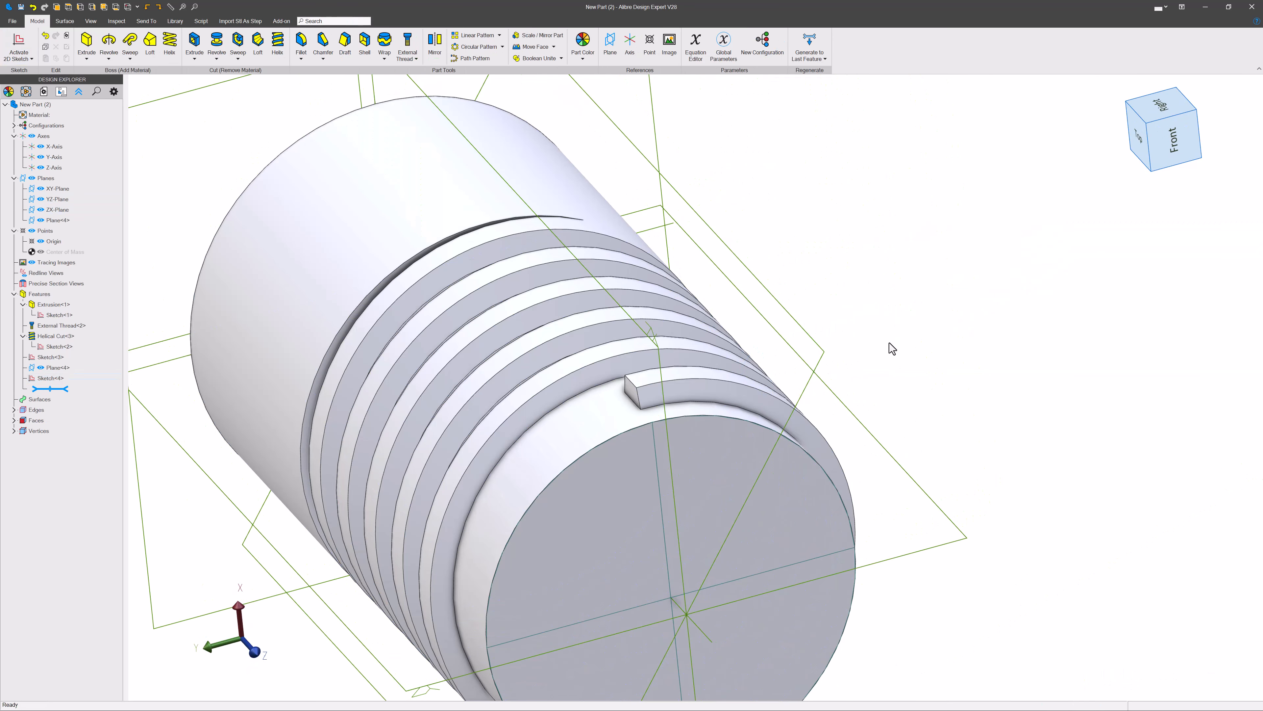
key(ctrl+shift+r)
key(ctrl+shift+s)
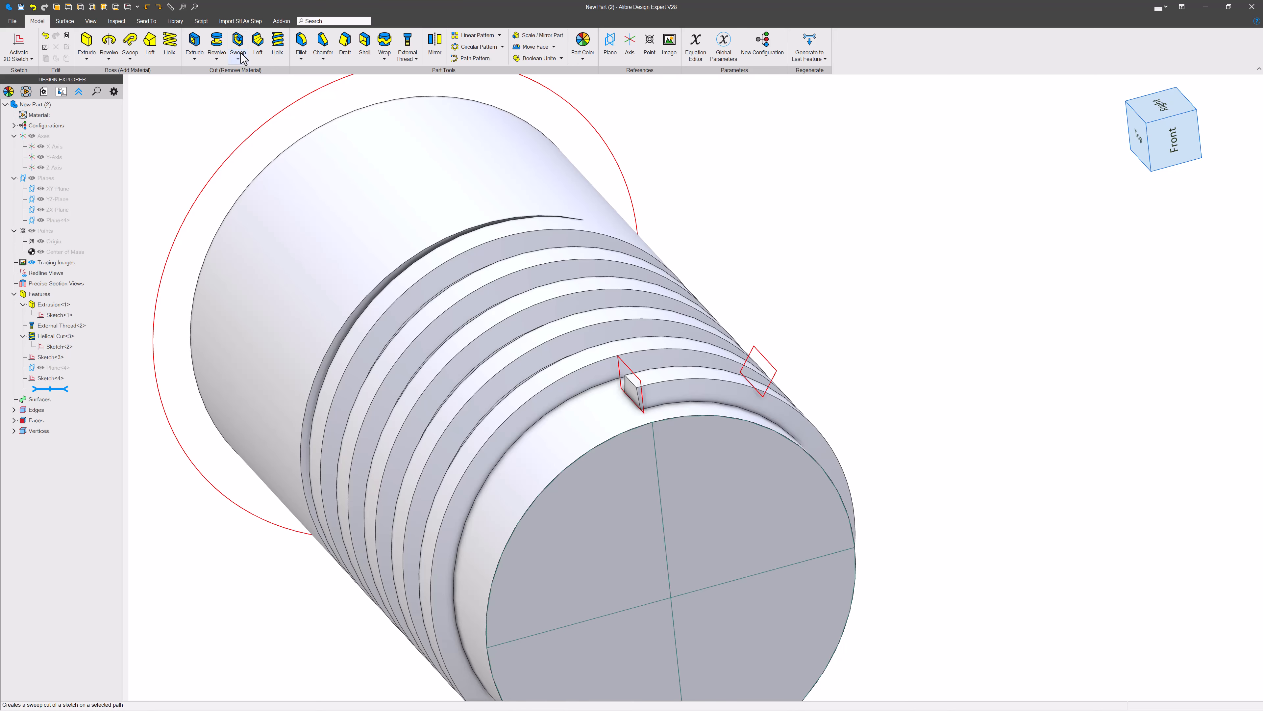
Step: Start a loft cut and pick Sketch<2> and Sketch<4> as its cross sections
click(258, 44)
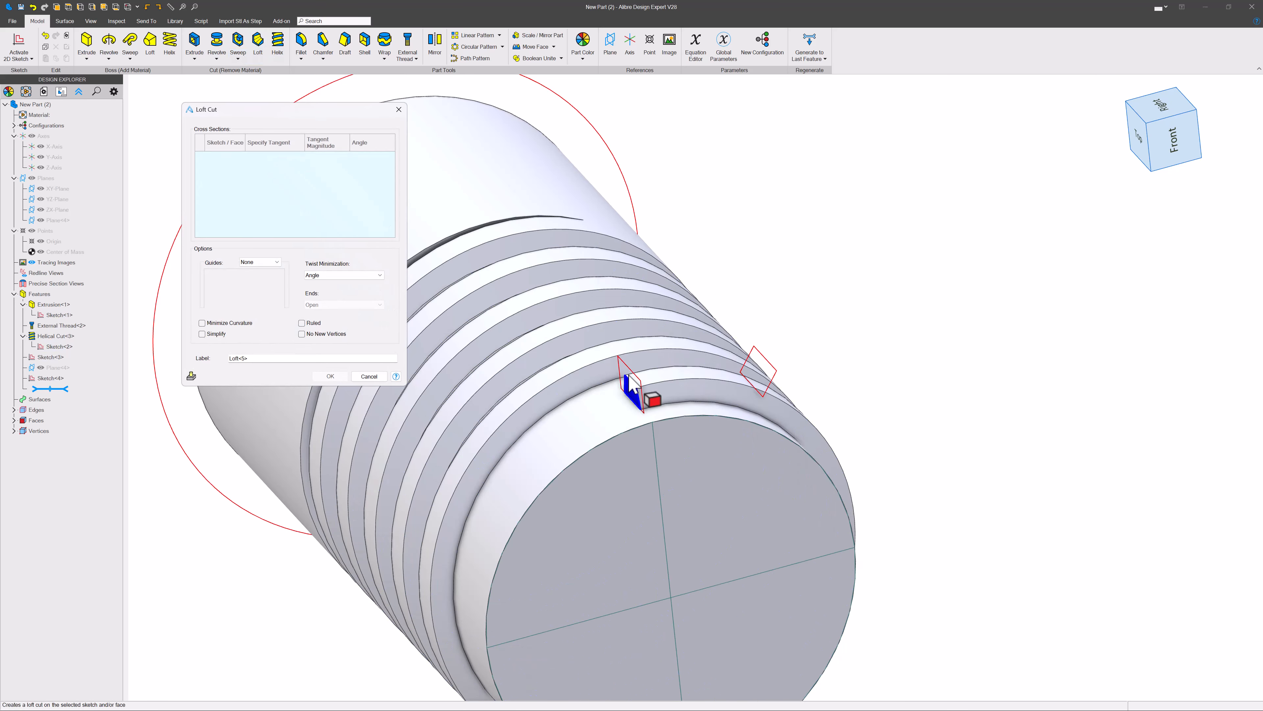
click(762, 377)
click(774, 372)
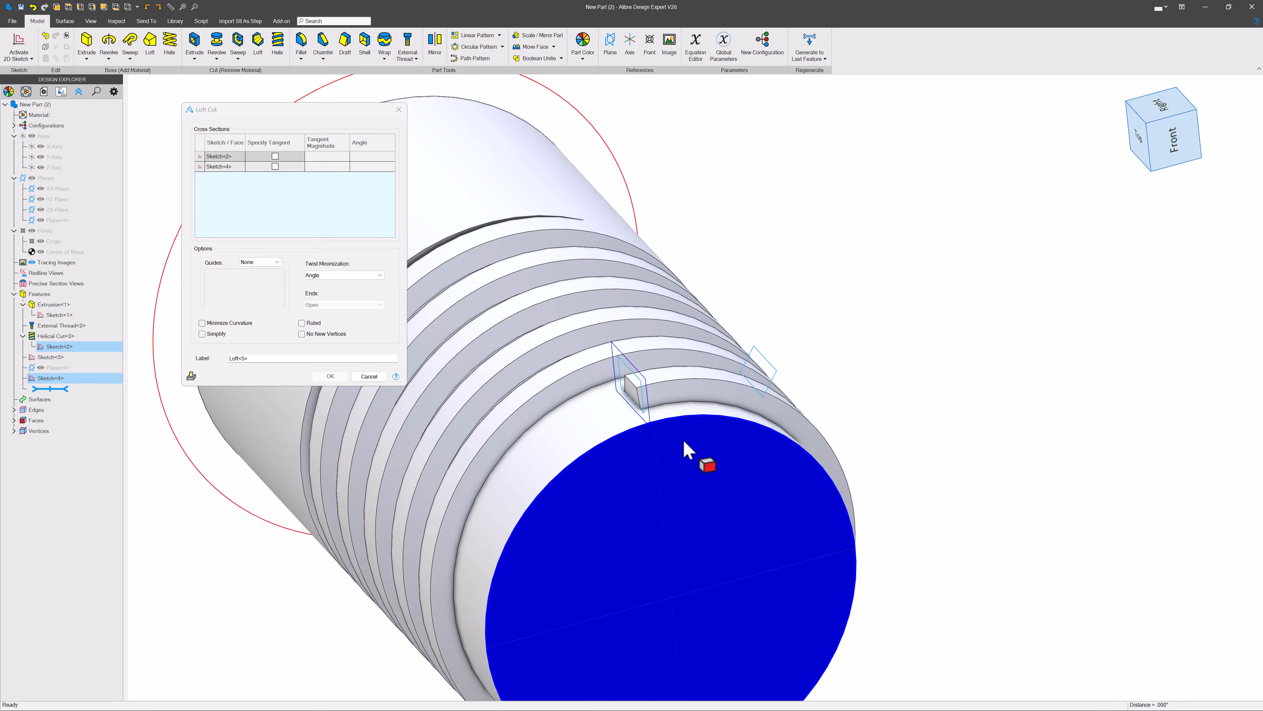
Step: Remove both Sketch<4> and Sketch<2> from the loft cut's cross sections
scroll(694, 440, up, 2)
right_click(238, 167)
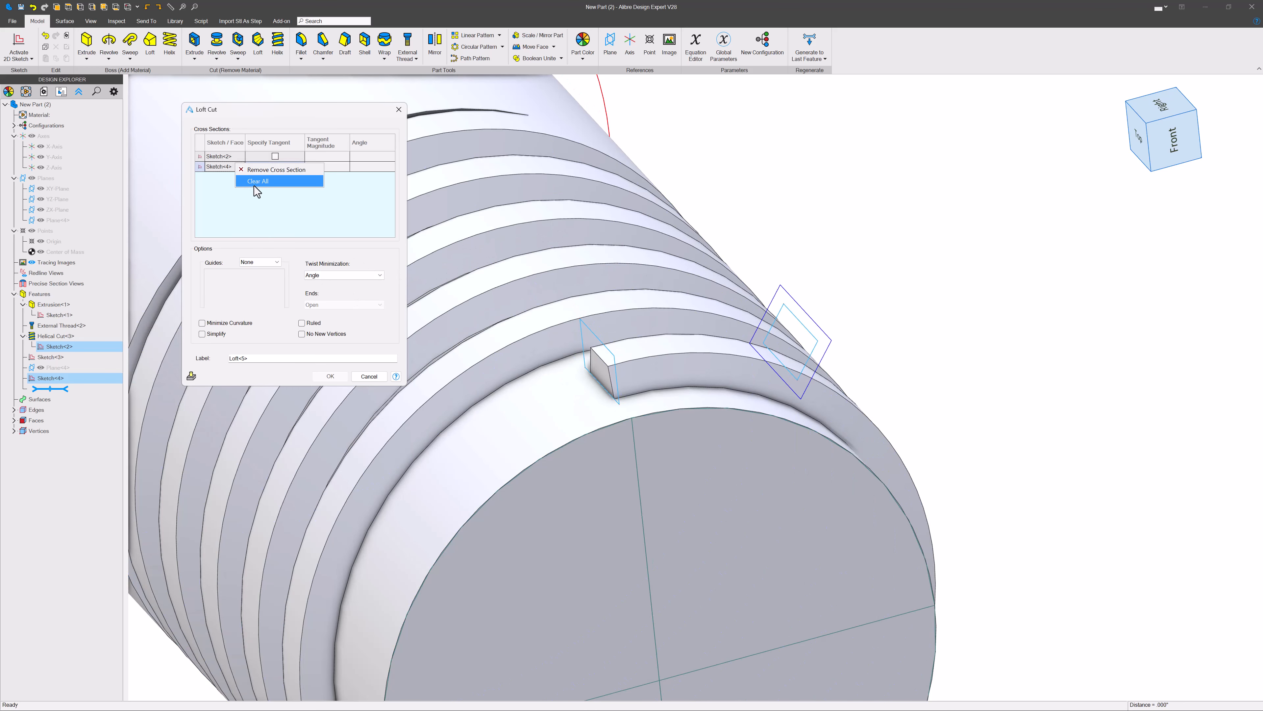
click(251, 174)
right_click(230, 158)
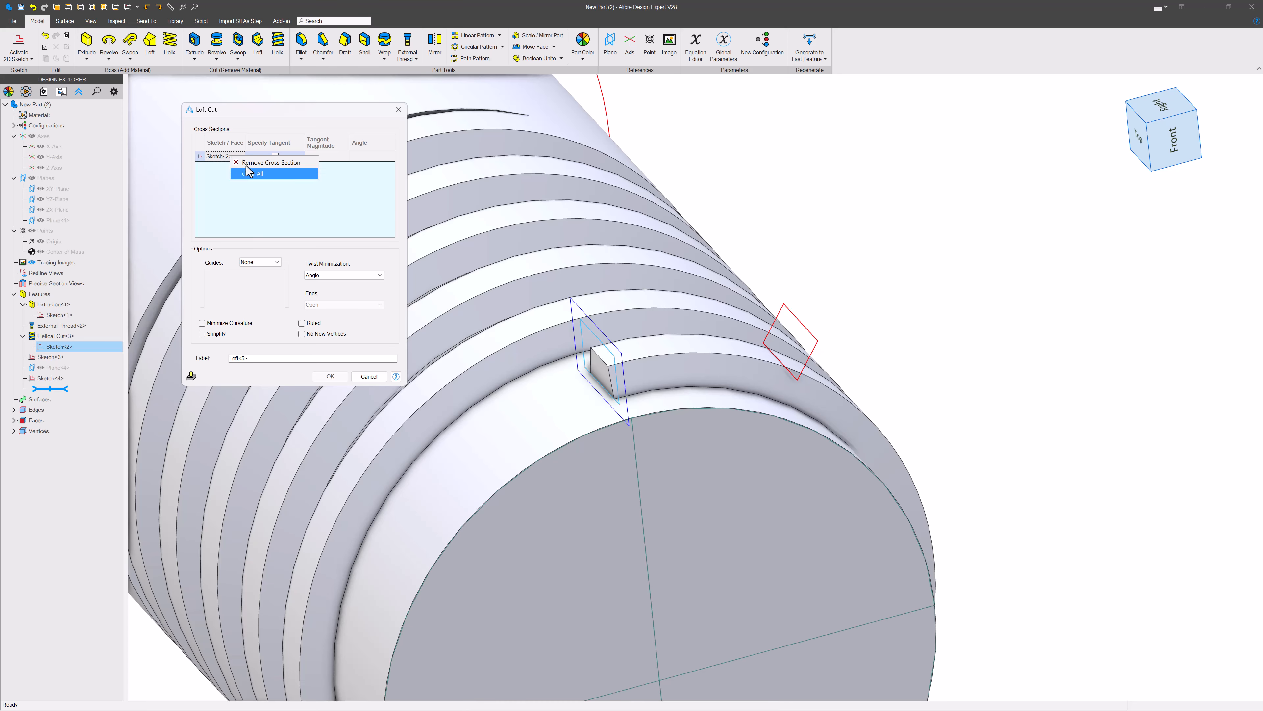
click(249, 165)
Step: Choose Sketch<4> and then Sketch<3> as the loft cut's cross sections
click(57, 378)
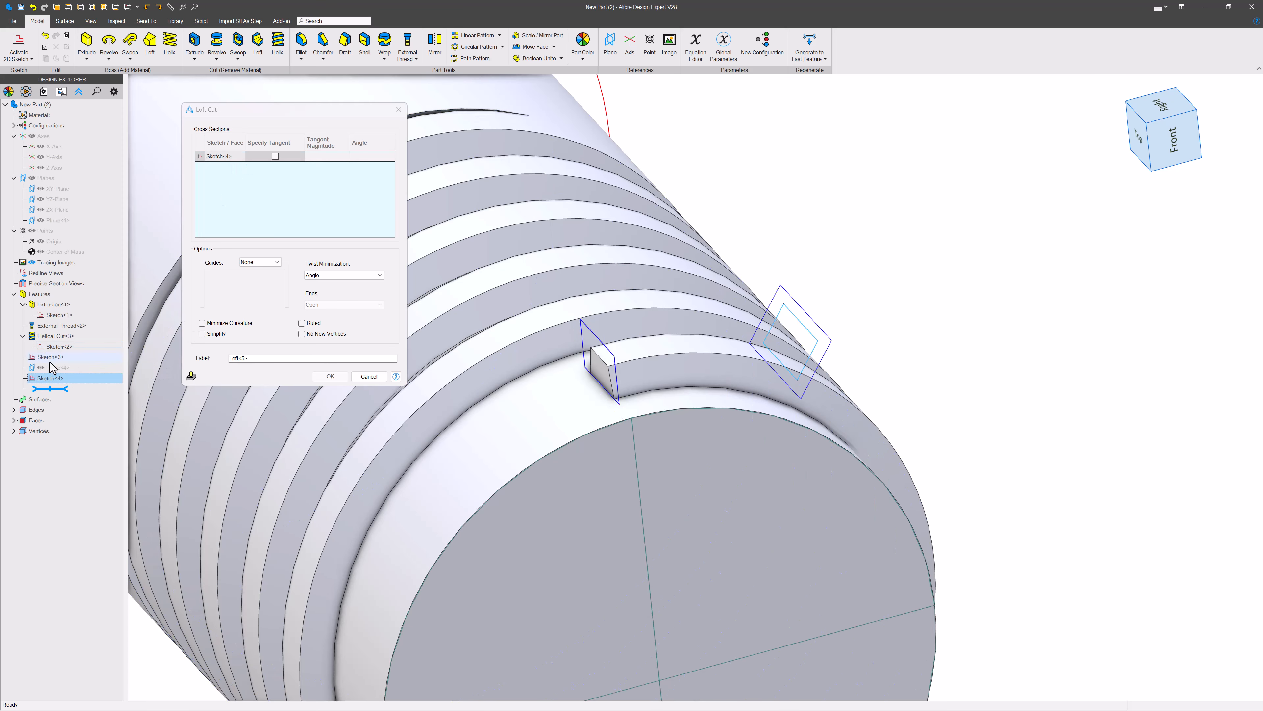
click(52, 357)
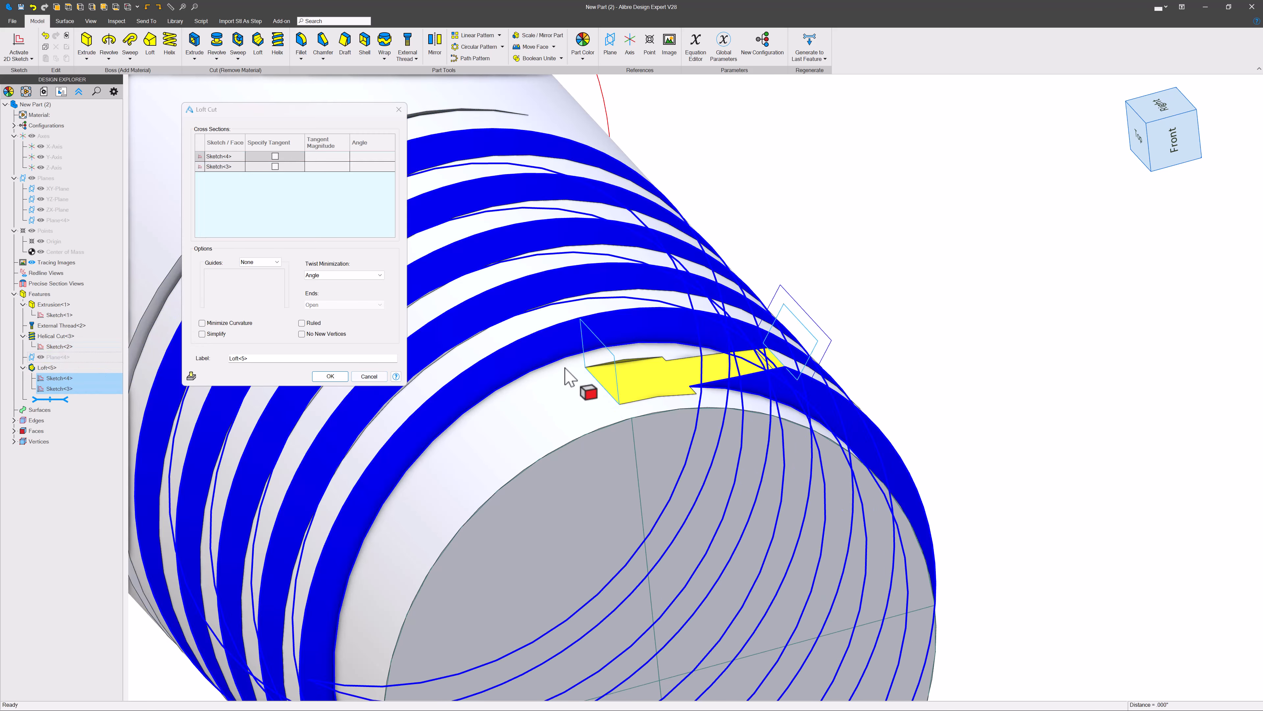
scroll(792, 359, up, 3)
mouse_move(733, 369)
middle_down()
mouse_move(704, 354)
mouse_move(745, 384)
middle_up()
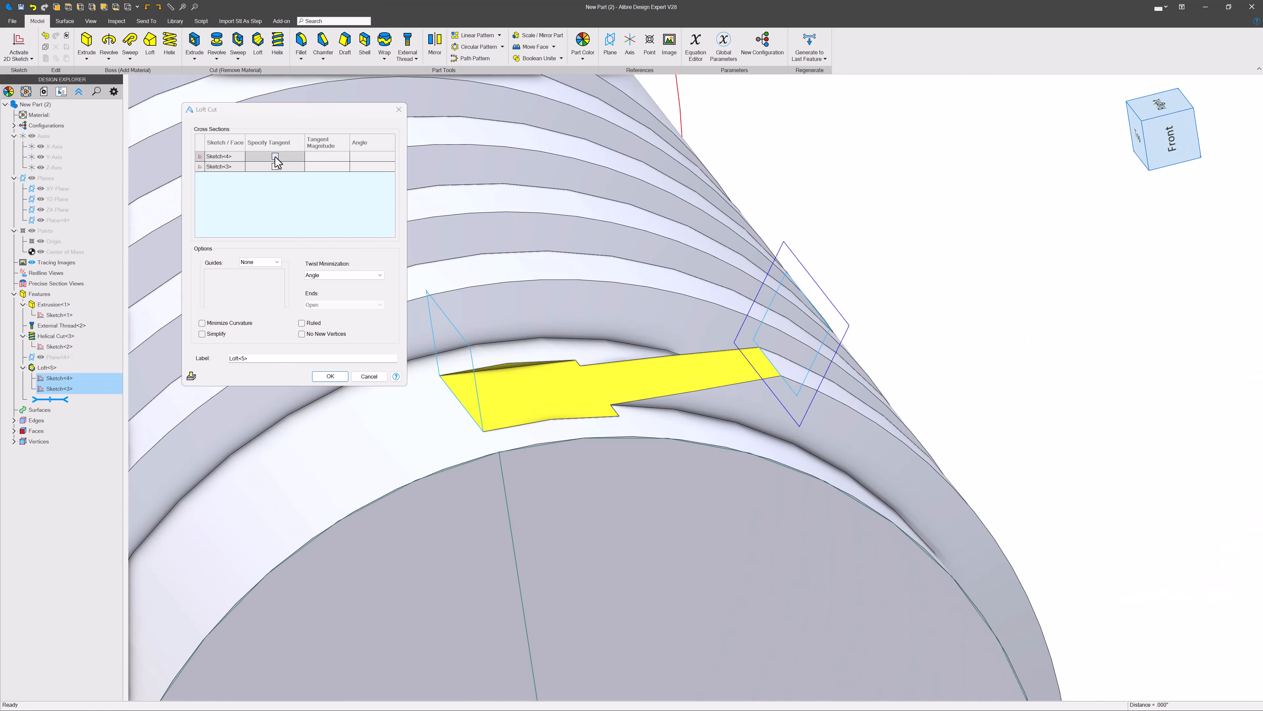
Step: Specify tangency for the Sketch<3> cross section only, with a tangent magnitude of 0.30
click(275, 156)
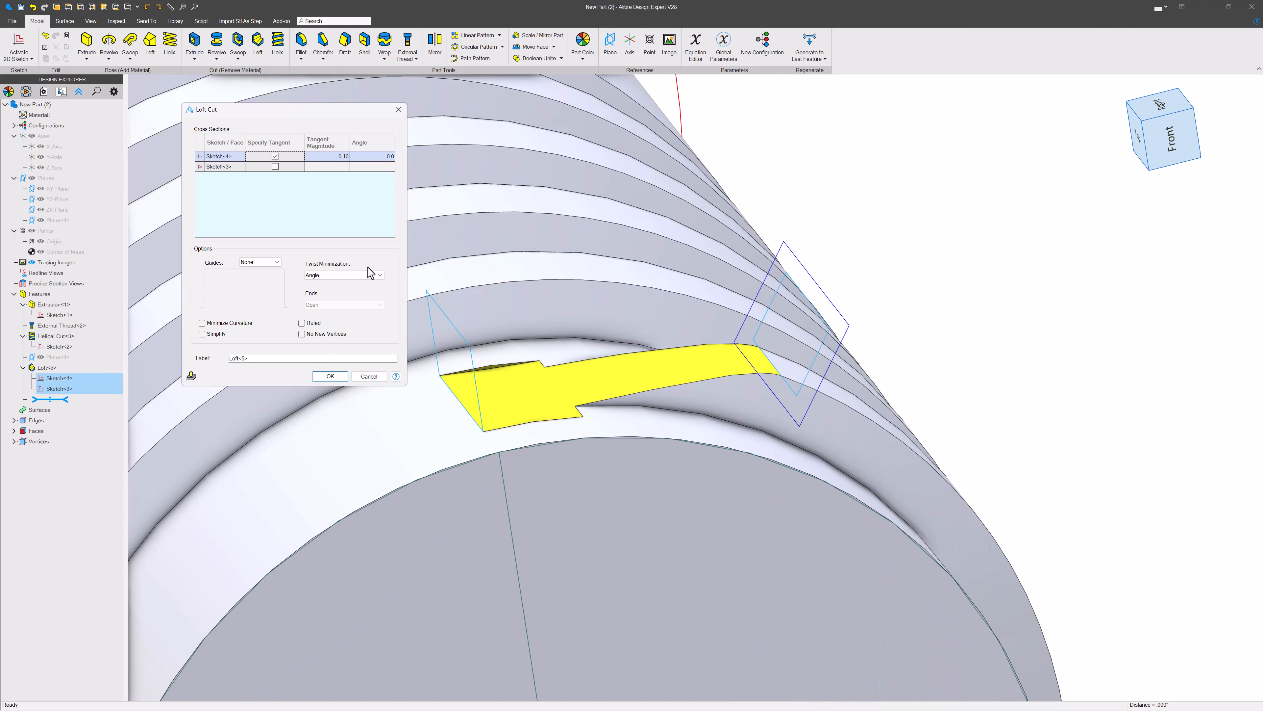
click(275, 156)
click(275, 166)
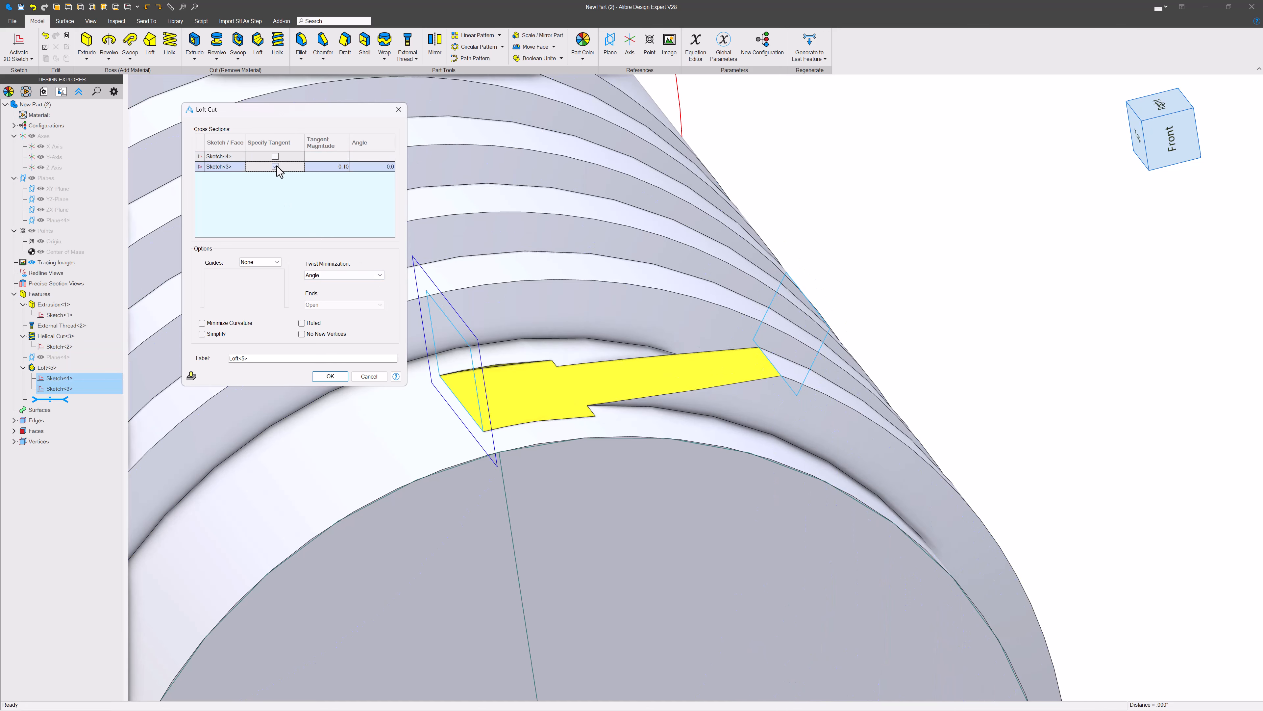
click(339, 166)
click(345, 164)
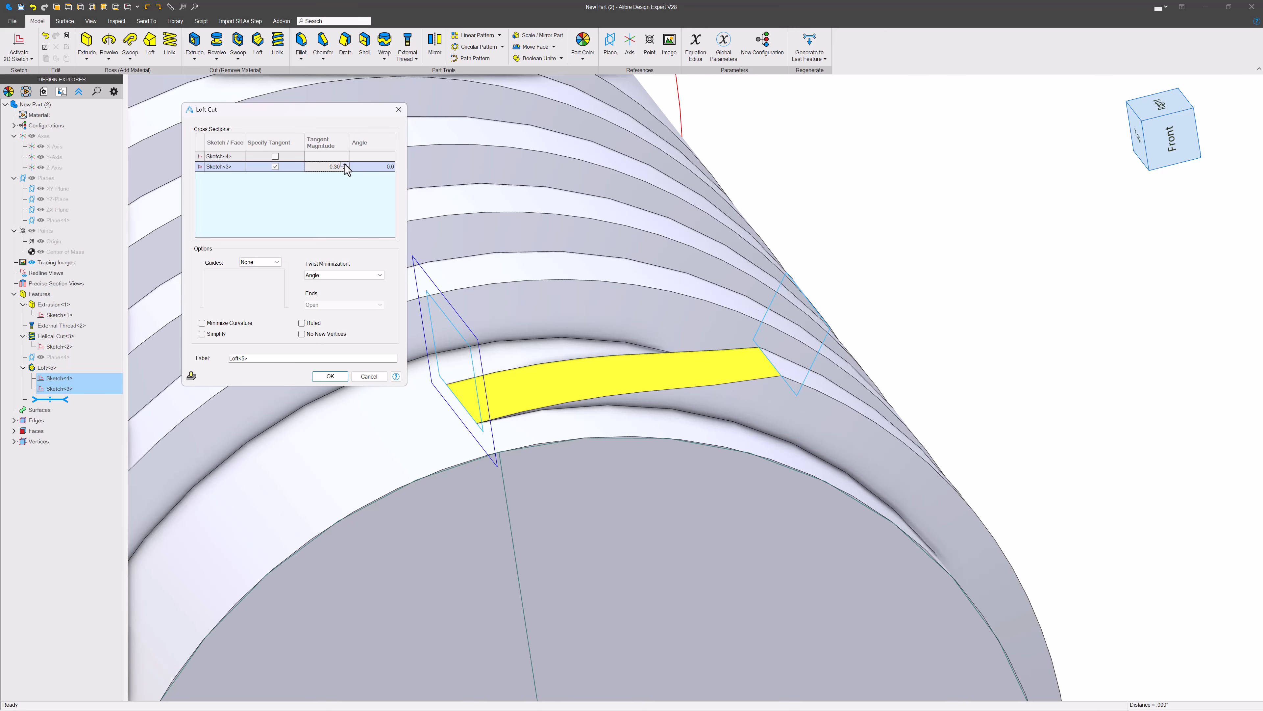
Step: Specify tangency for the Sketch<4> cross section as well, with a tangent magnitude of 0.20
click(276, 156)
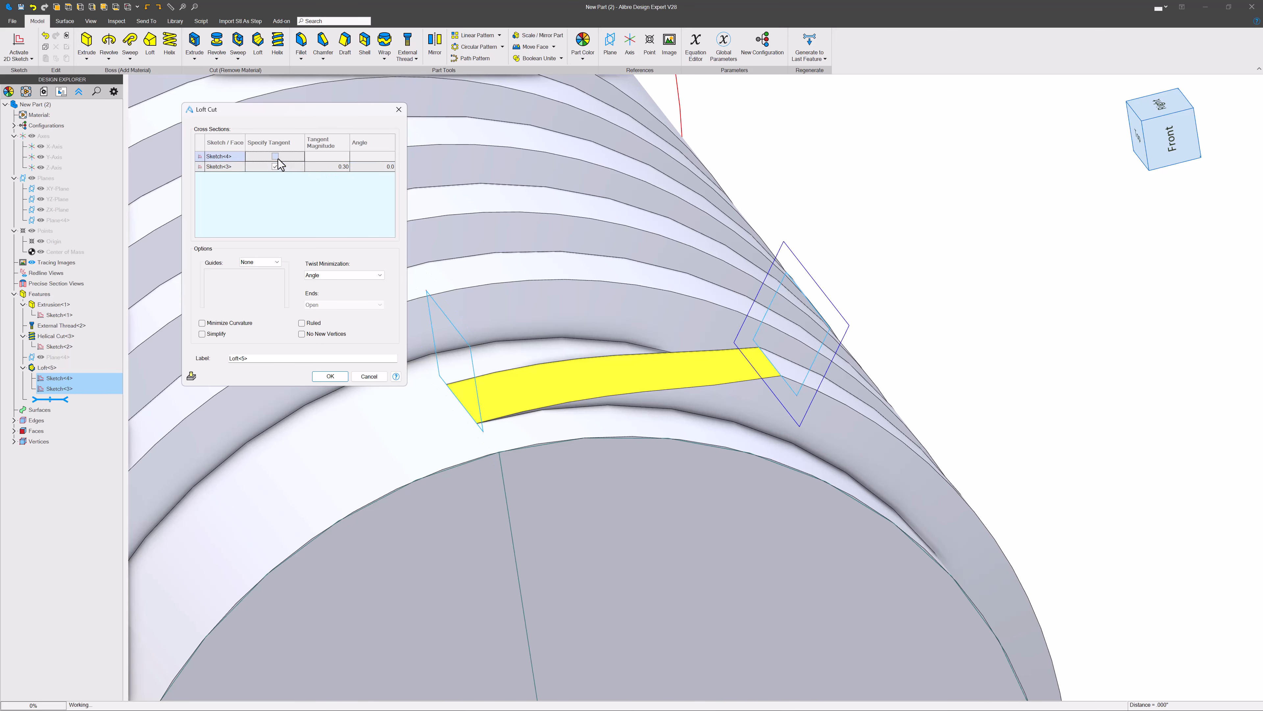
middle_drag(555, 351, 534, 331)
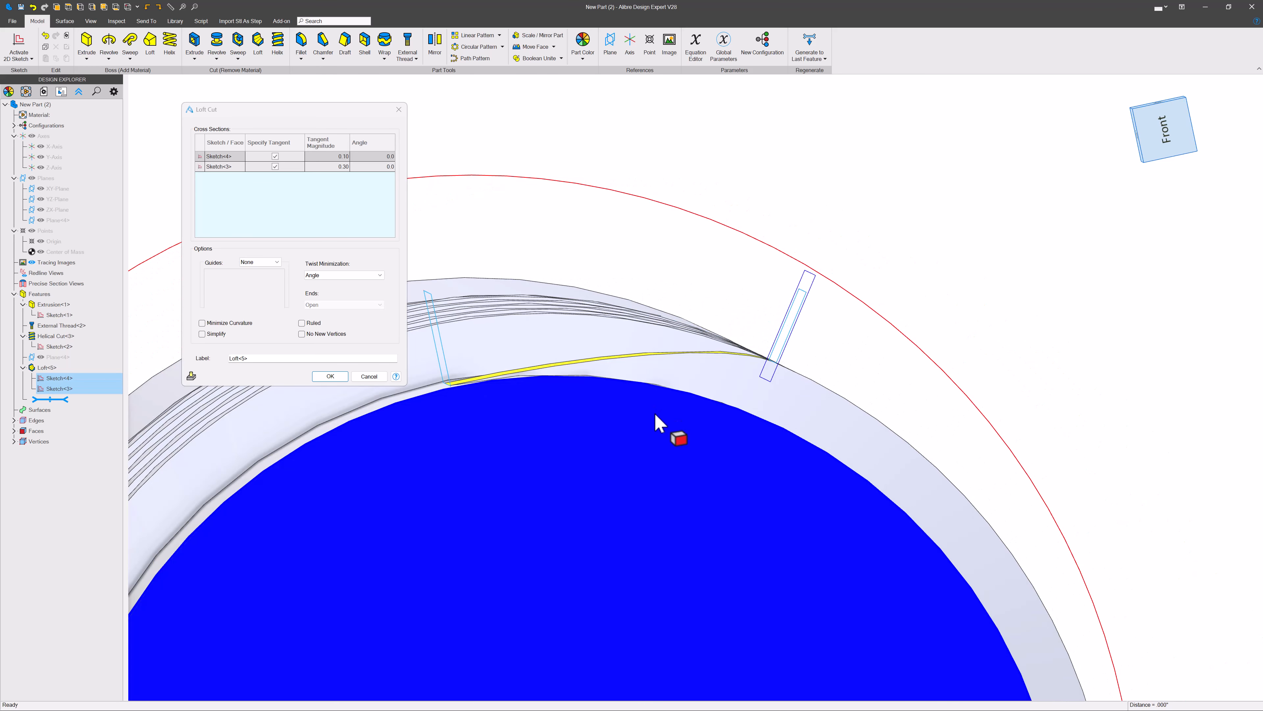
middle_drag(657, 423, 810, 490)
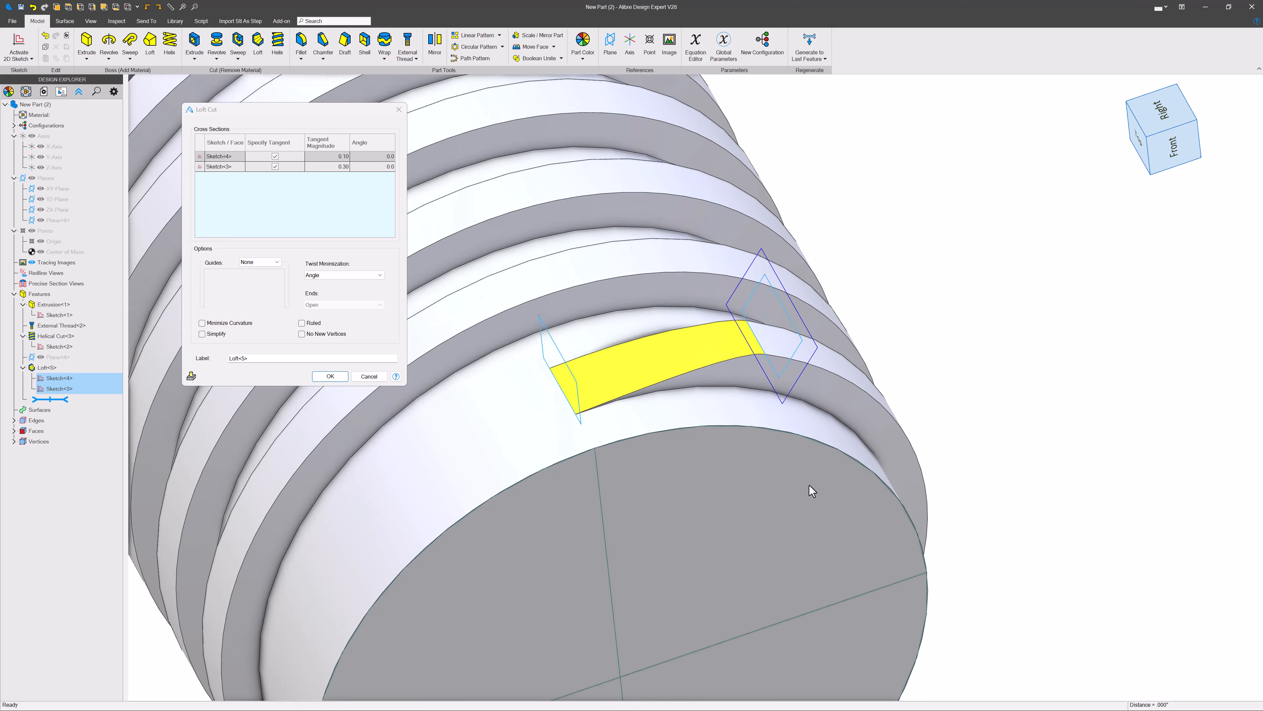
scroll(811, 491, down, 3)
middle_drag(650, 469, 690, 437)
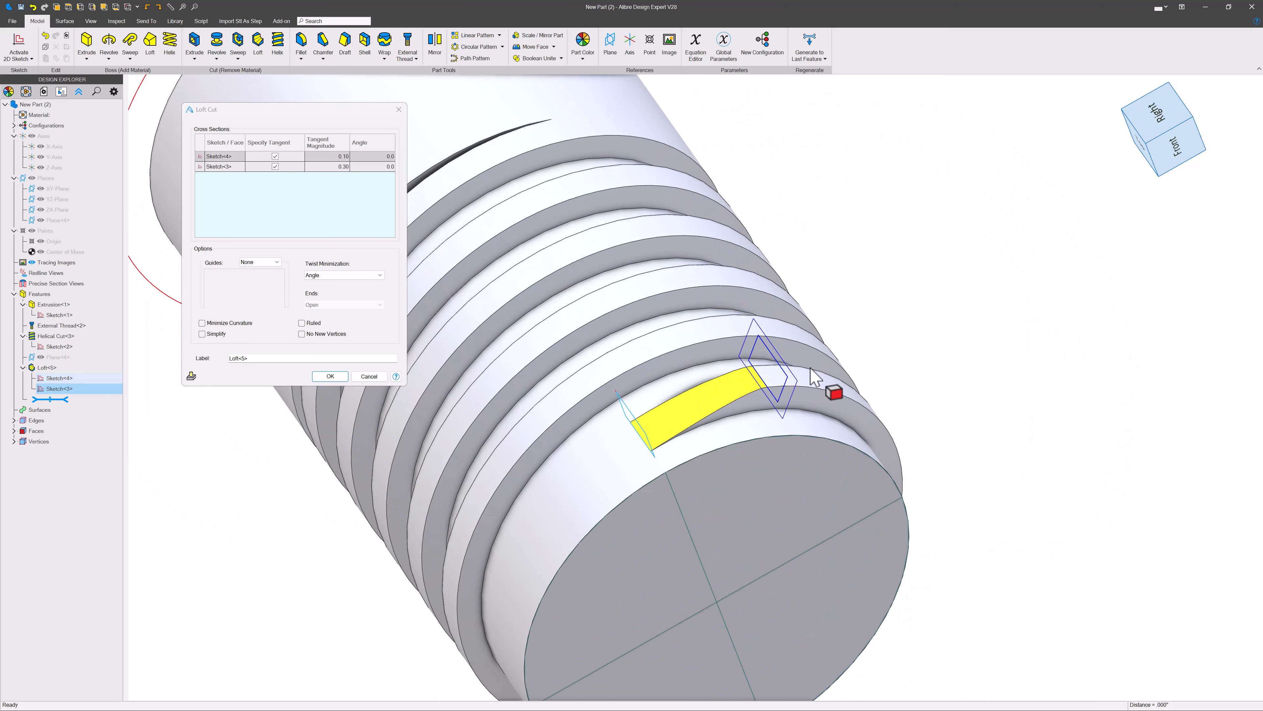
click(342, 156)
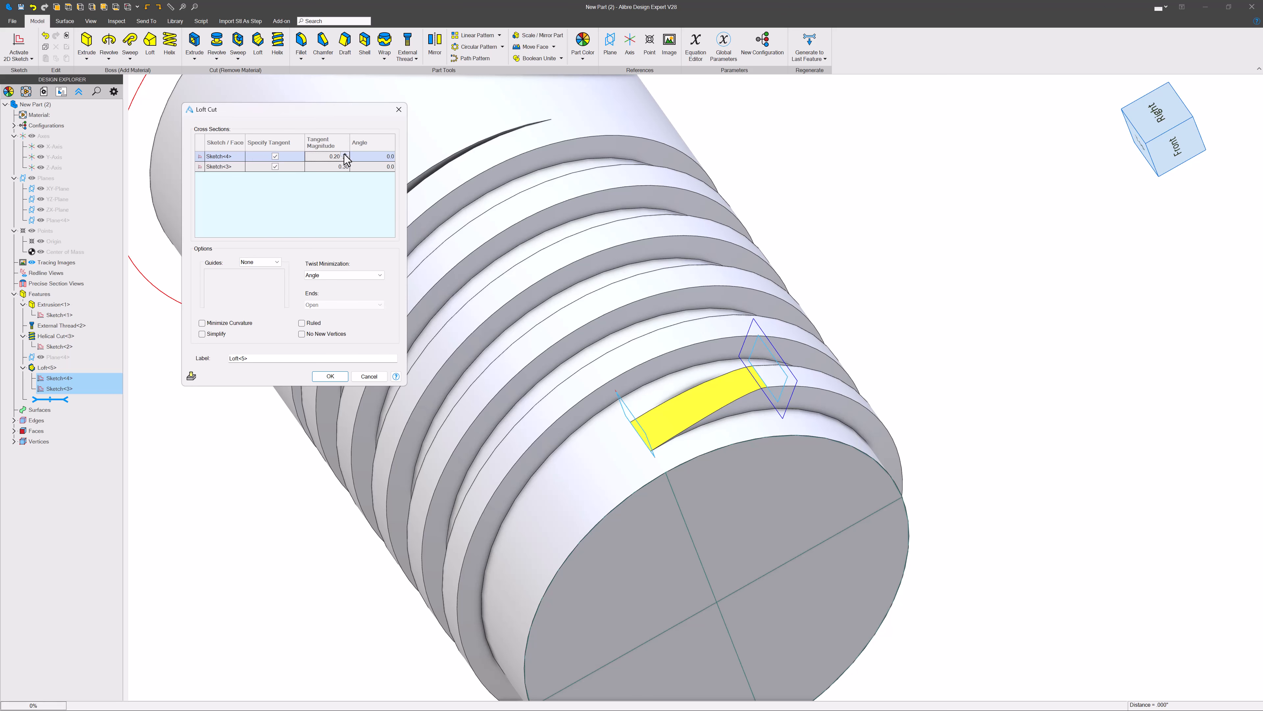
mouse_move(624, 418)
middle_down()
mouse_move(600, 367)
mouse_move(571, 343)
mouse_move(615, 395)
middle_up()
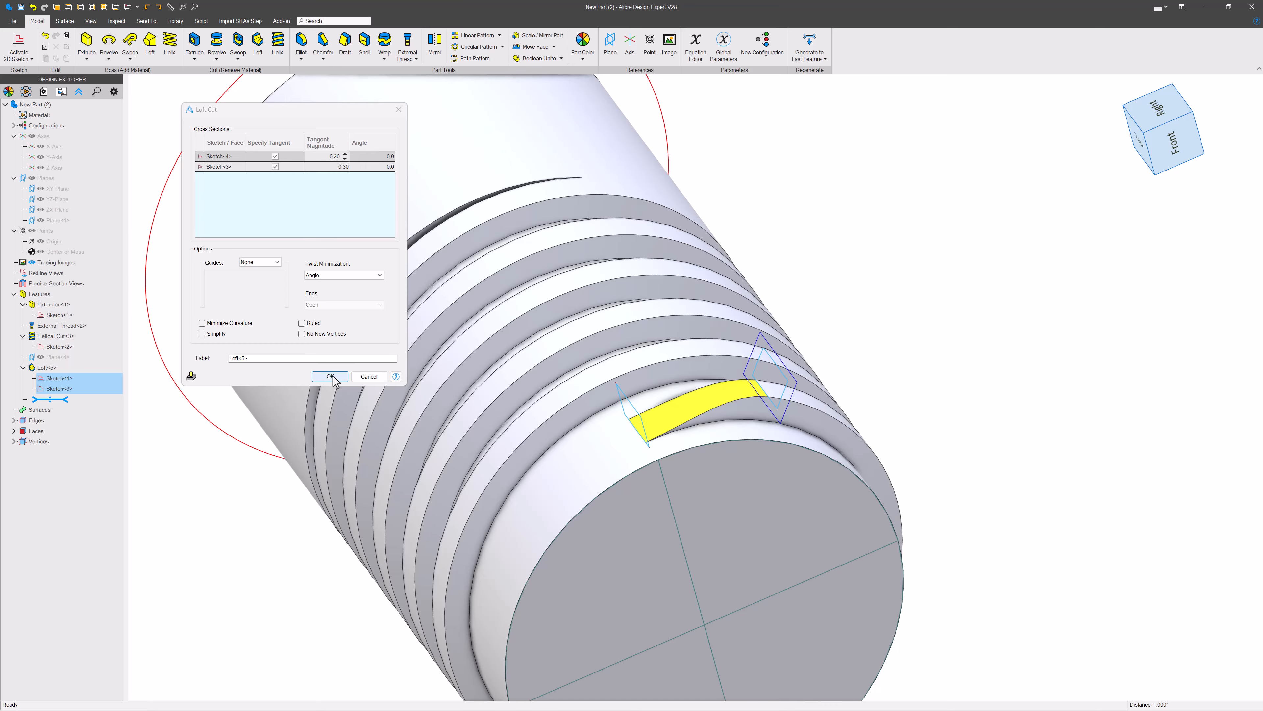
Step: Create the loft cut and inspect the lead-in at the thread's start
click(330, 376)
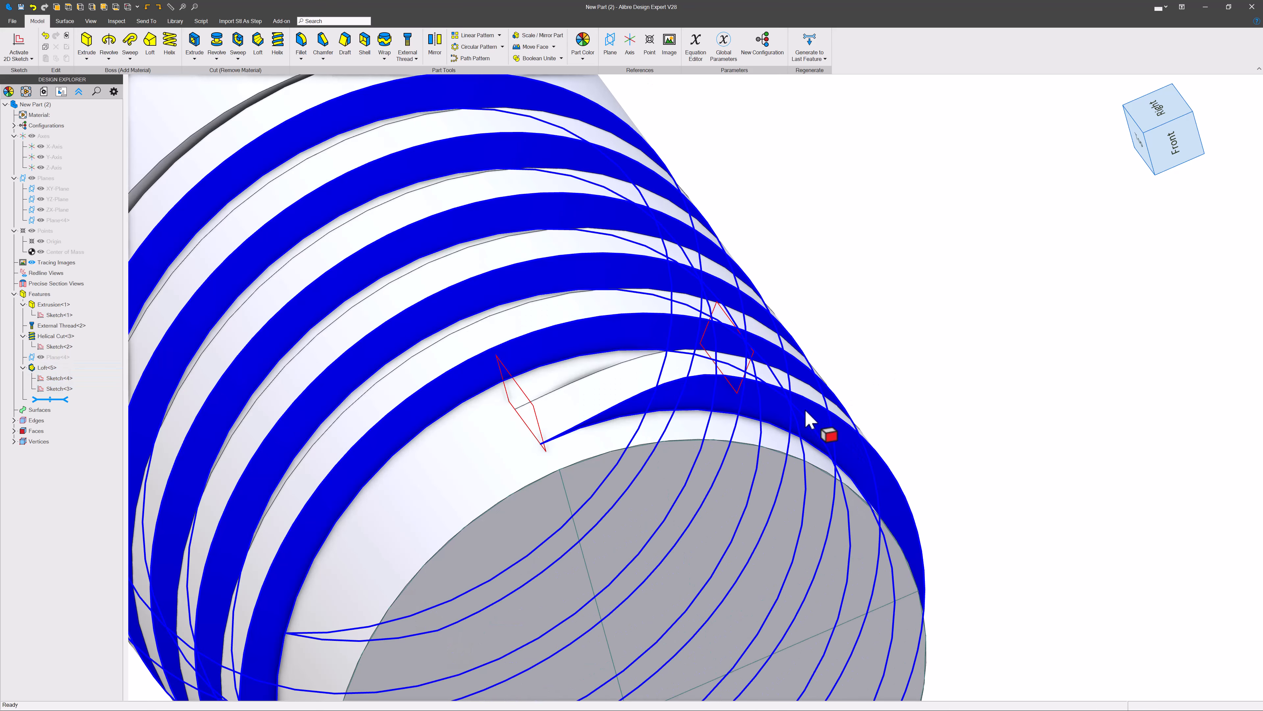
scroll(482, 481, up, 3)
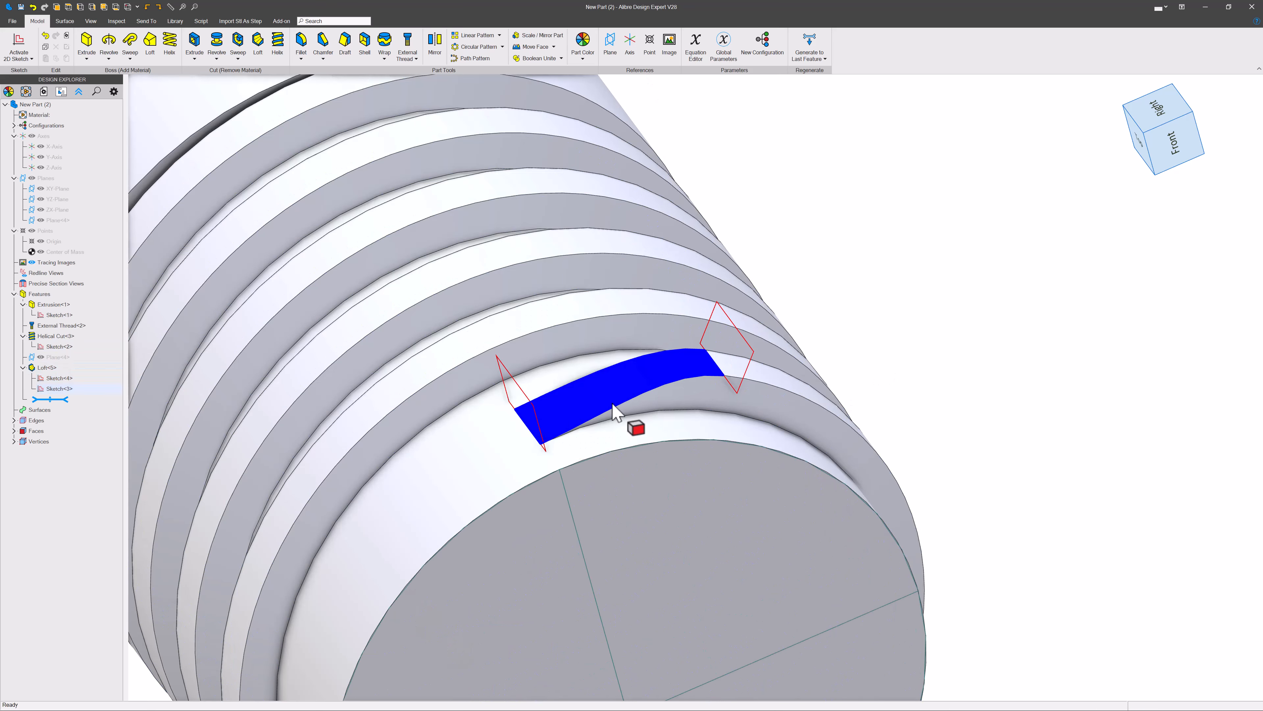
scroll(865, 370, down, 6)
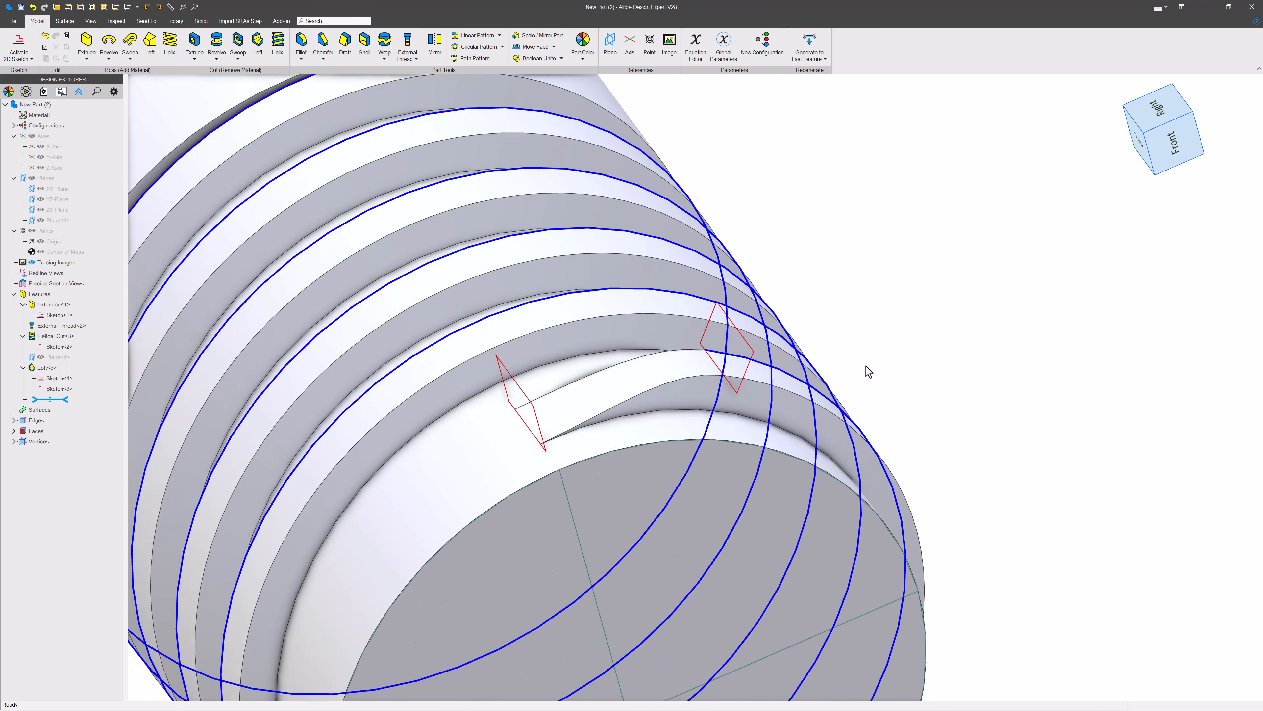
middle_drag(851, 359, 848, 433)
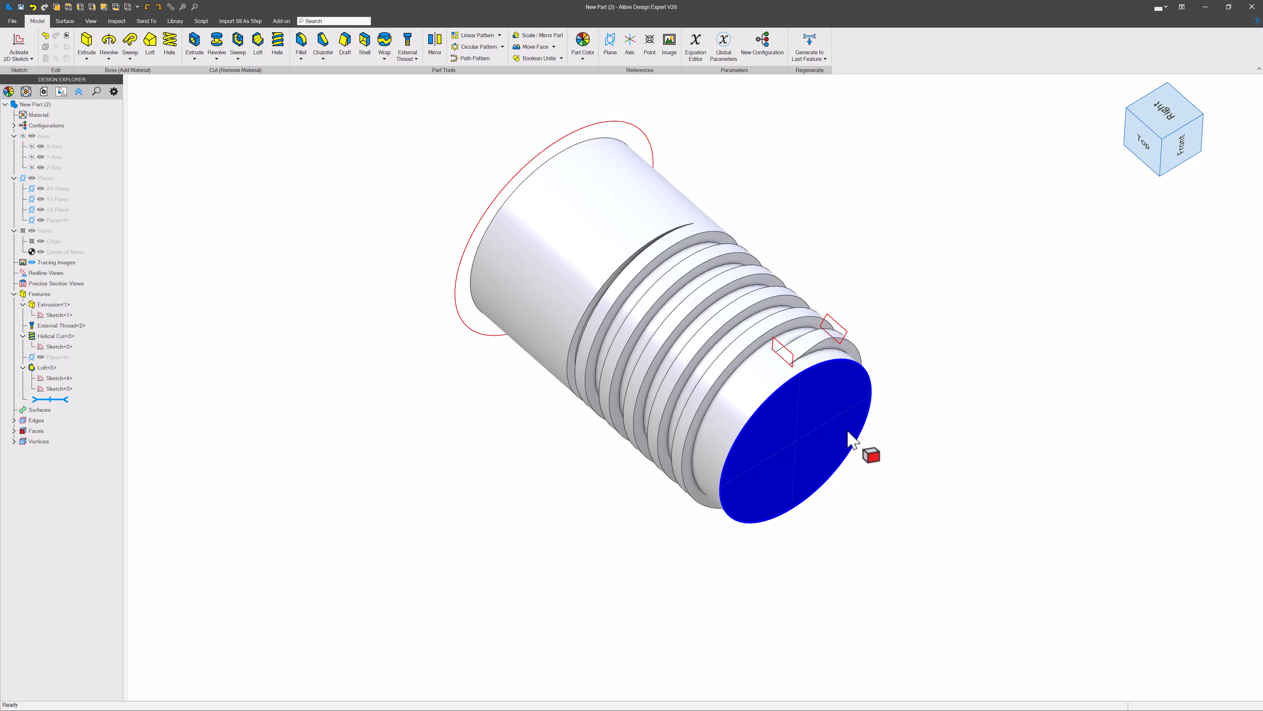